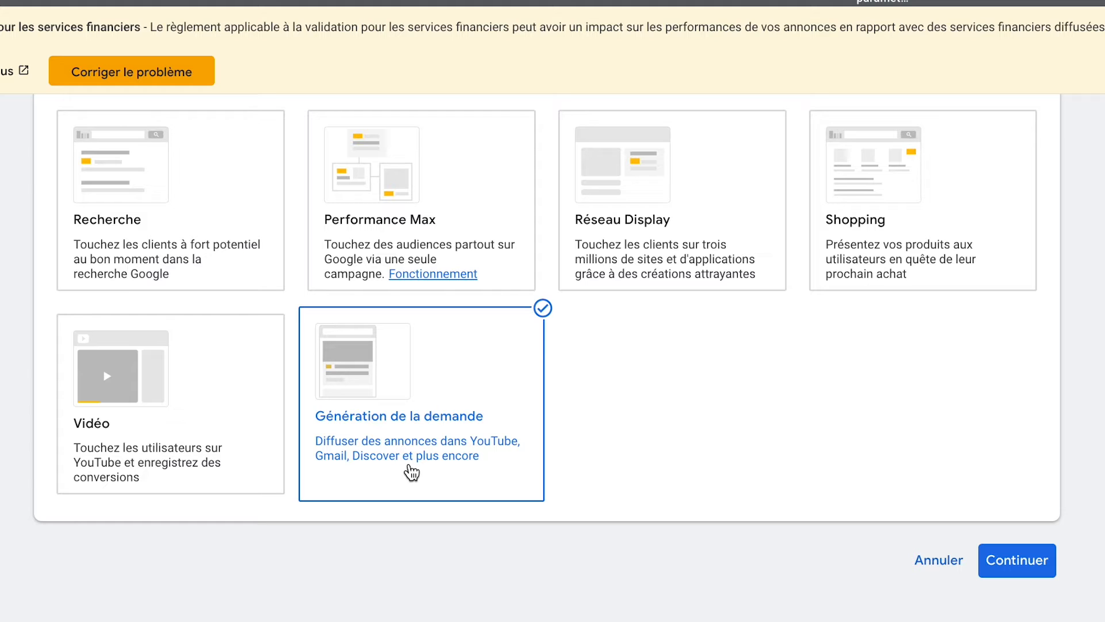
- Start a new campaign of the Génération de la demande type
left_click(1024, 560)
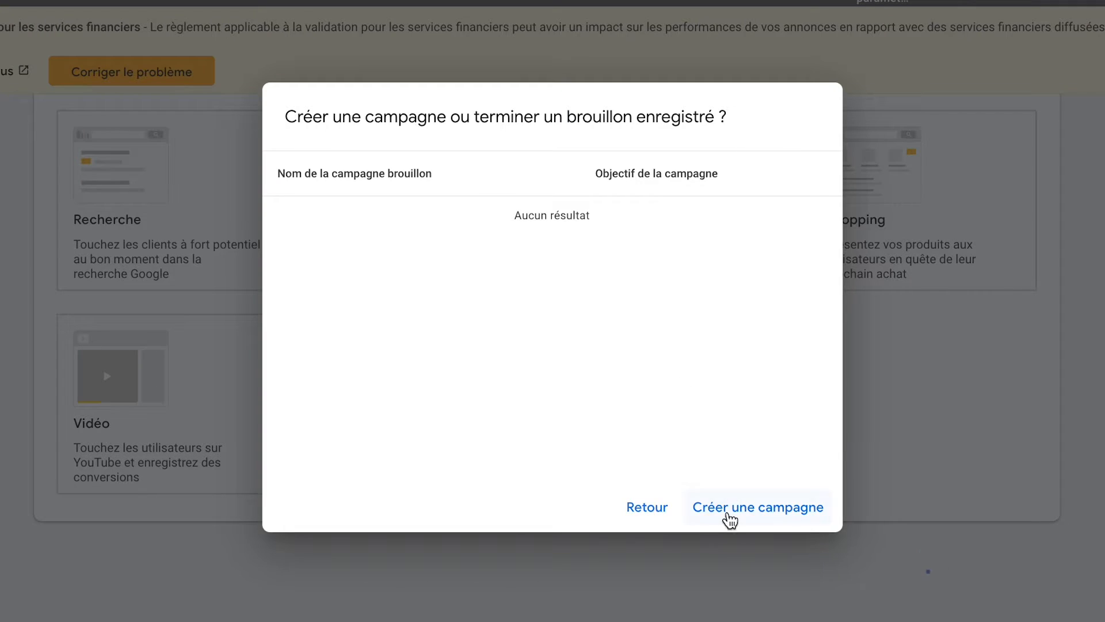
left_click(729, 515)
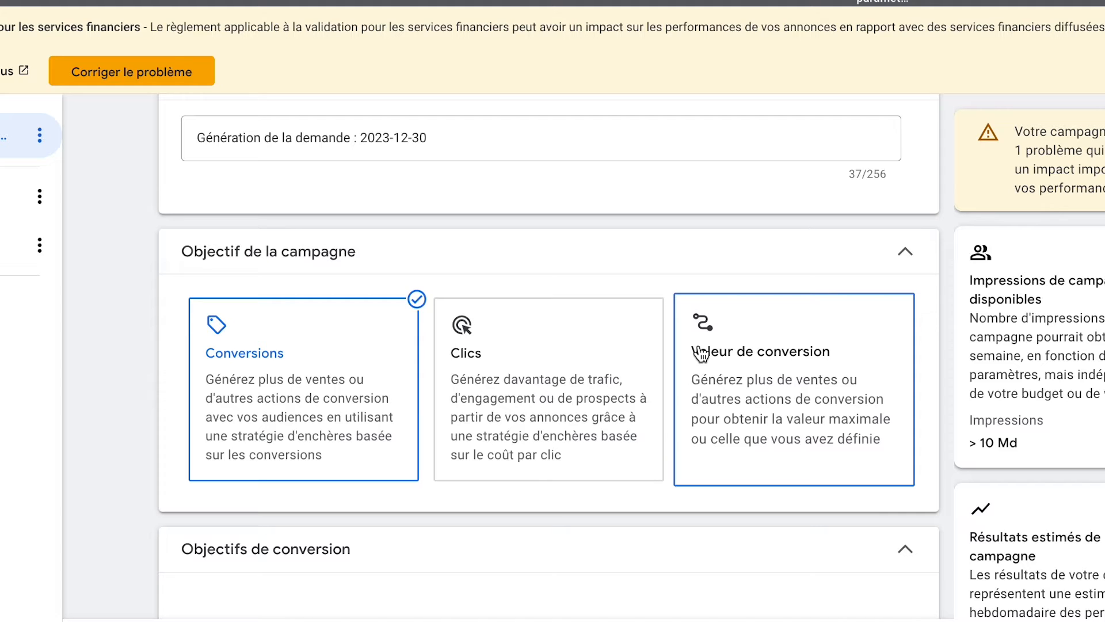
- Keep Conversions as the campaign objective and select Envois de formulaires pour prospects as the conversion goal
scroll(148, 277, "down", 1)
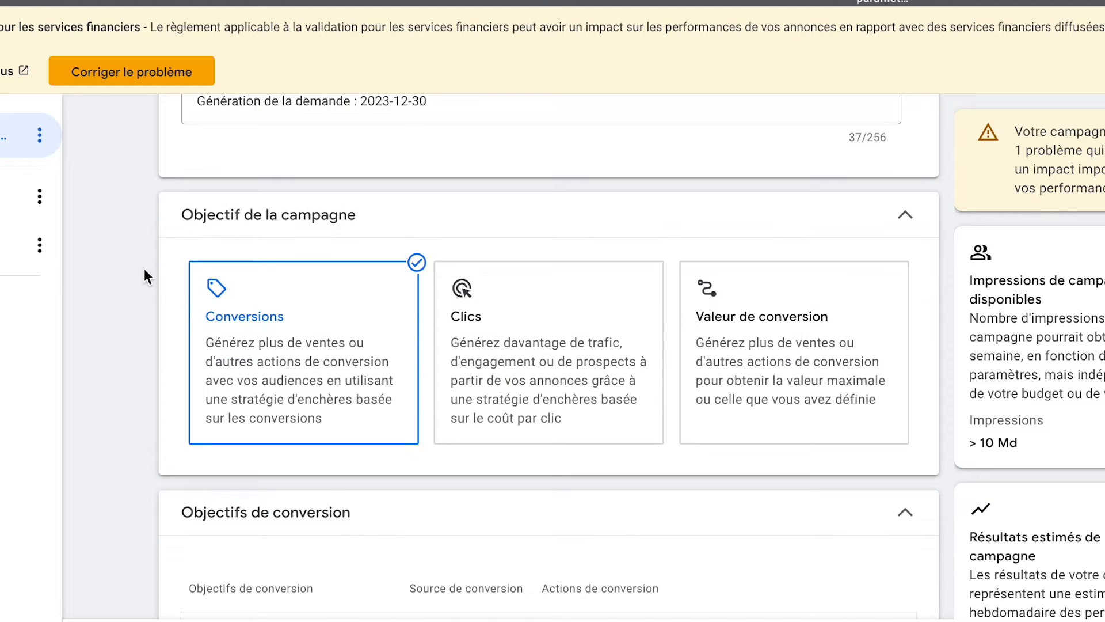
scroll(144, 269, "down", 3)
scroll(144, 269, "up", 2)
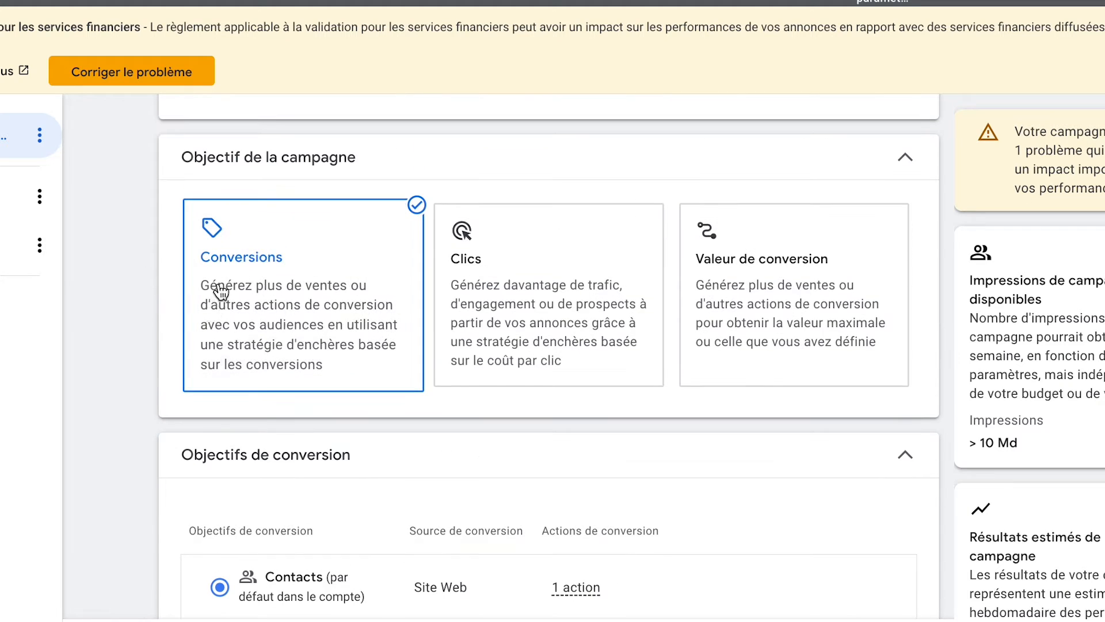
scroll(154, 332, "down", 7)
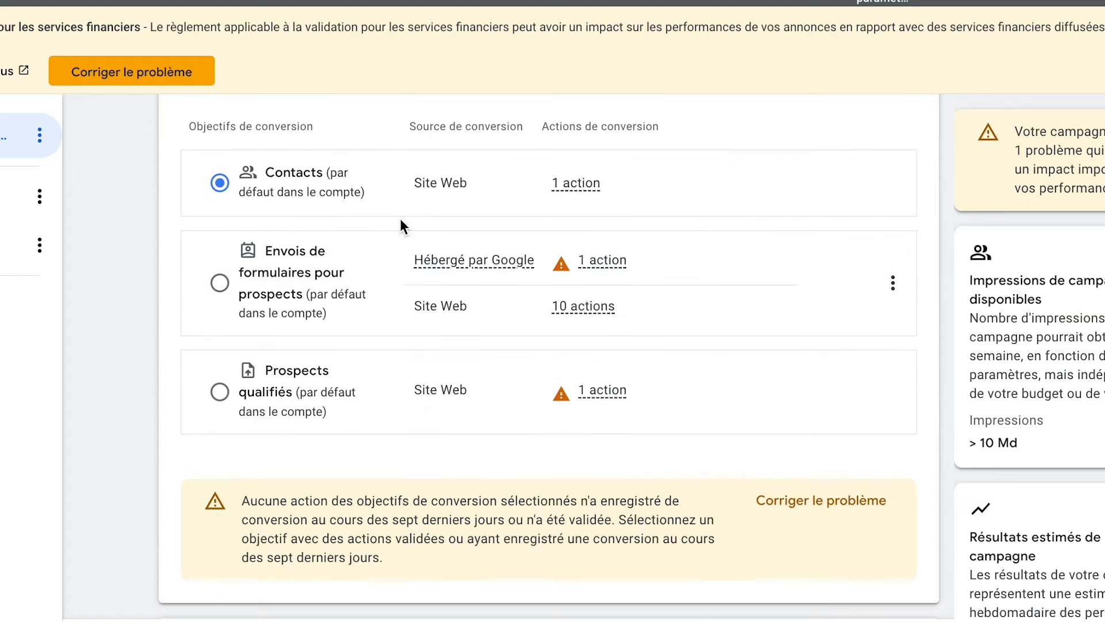
left_click(219, 282)
scroll(160, 310, "down", 2)
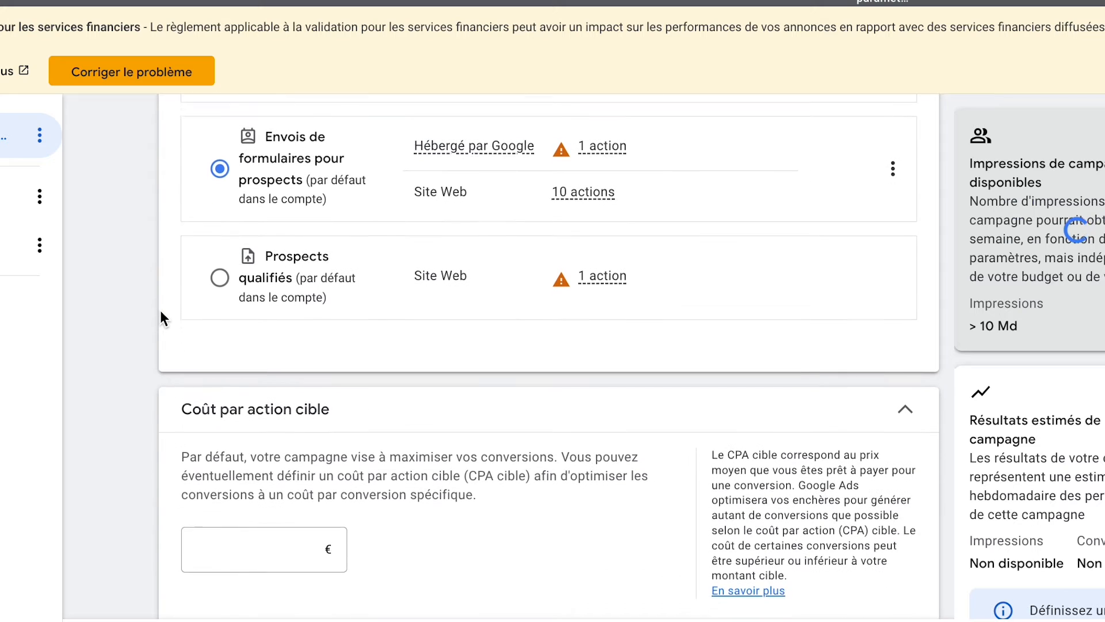
scroll(151, 289, "up", 3)
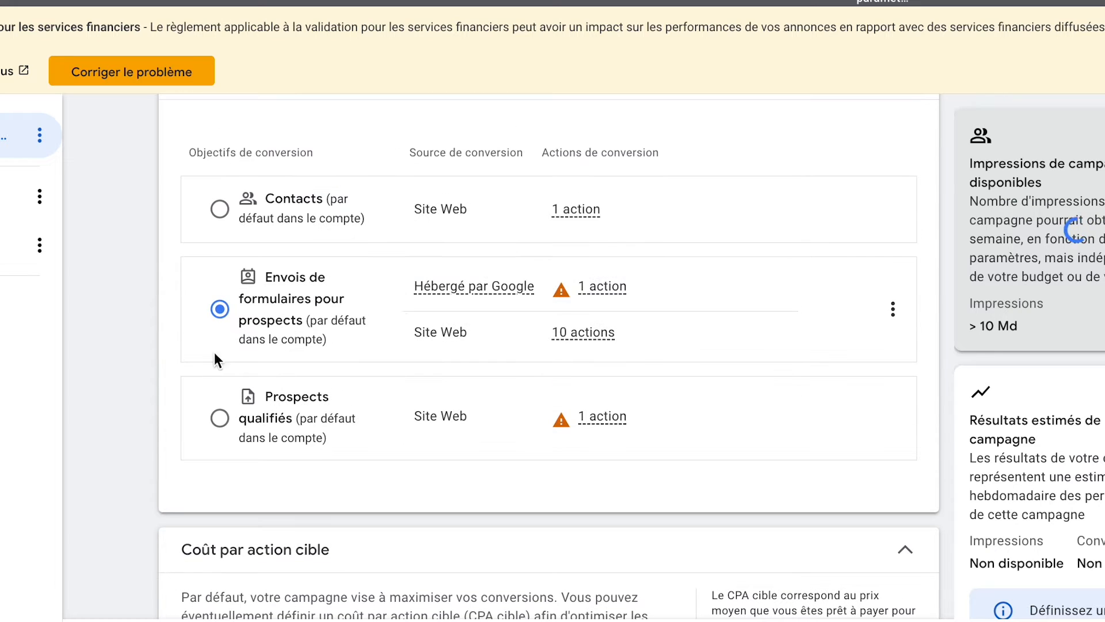
scroll(225, 328, "up", 6)
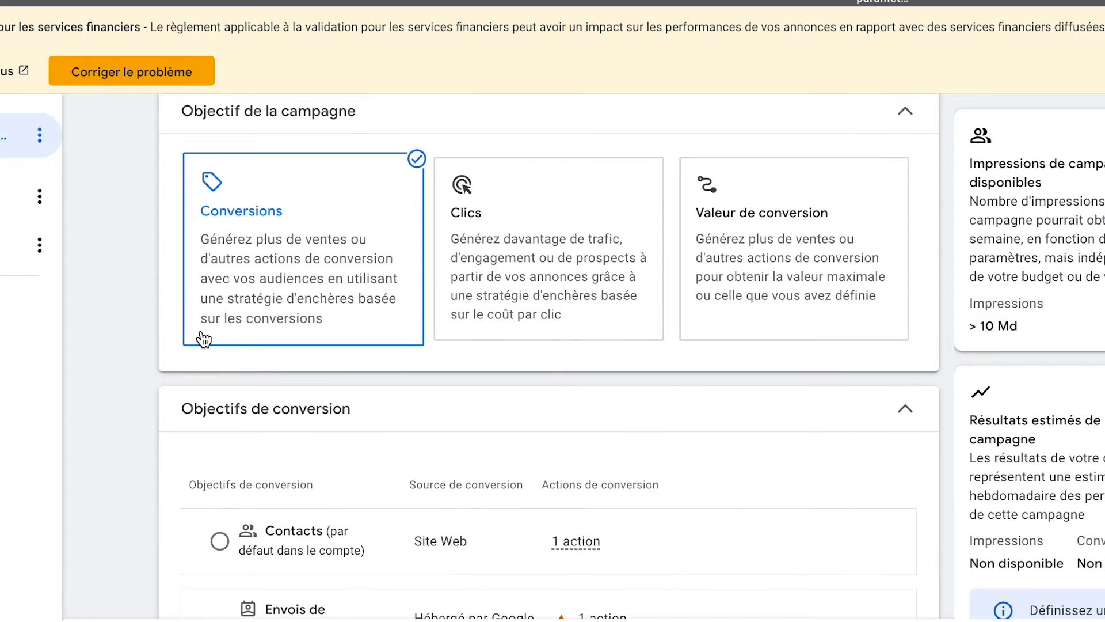
scroll(204, 340, "down", 6)
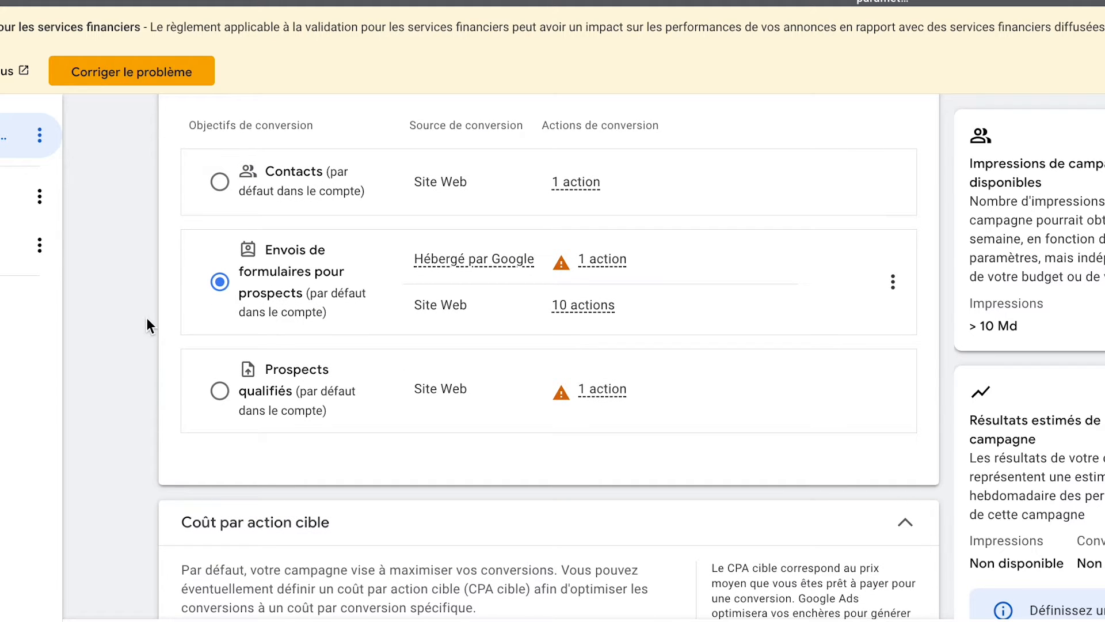
- Set the campaign's target cost per action to 20 €
scroll(148, 320, "down", 3)
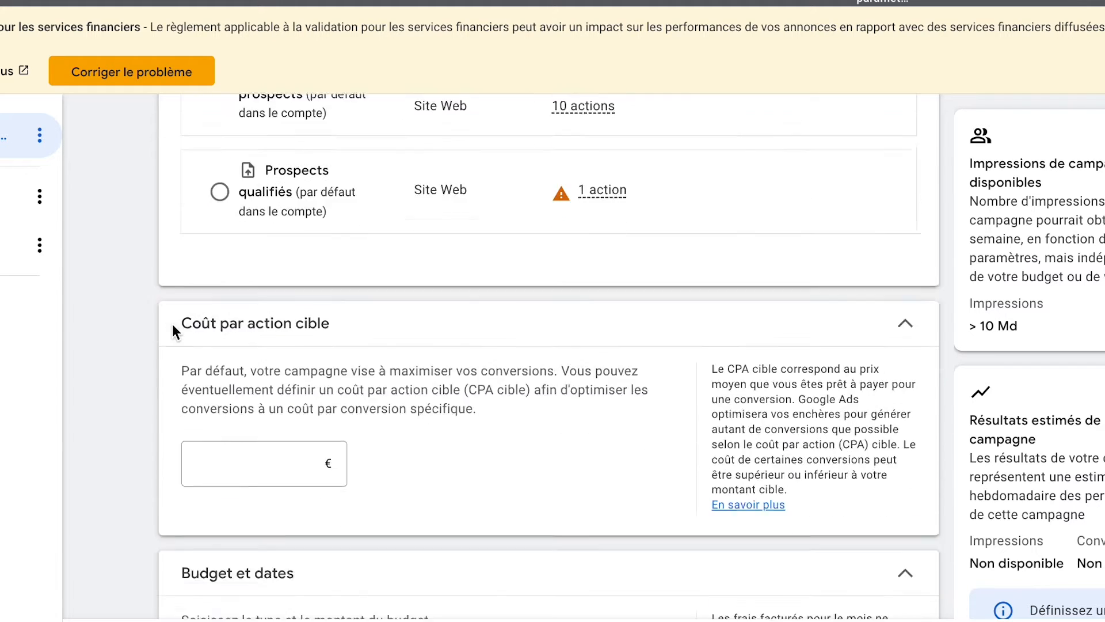
scroll(172, 326, "down", 2)
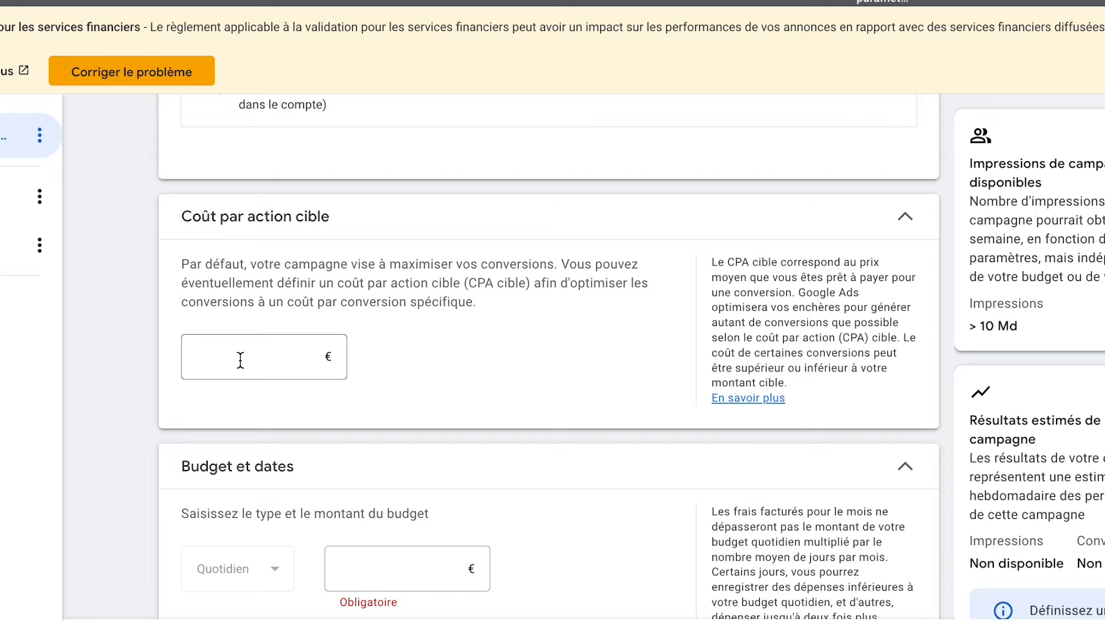
left_click(240, 360)
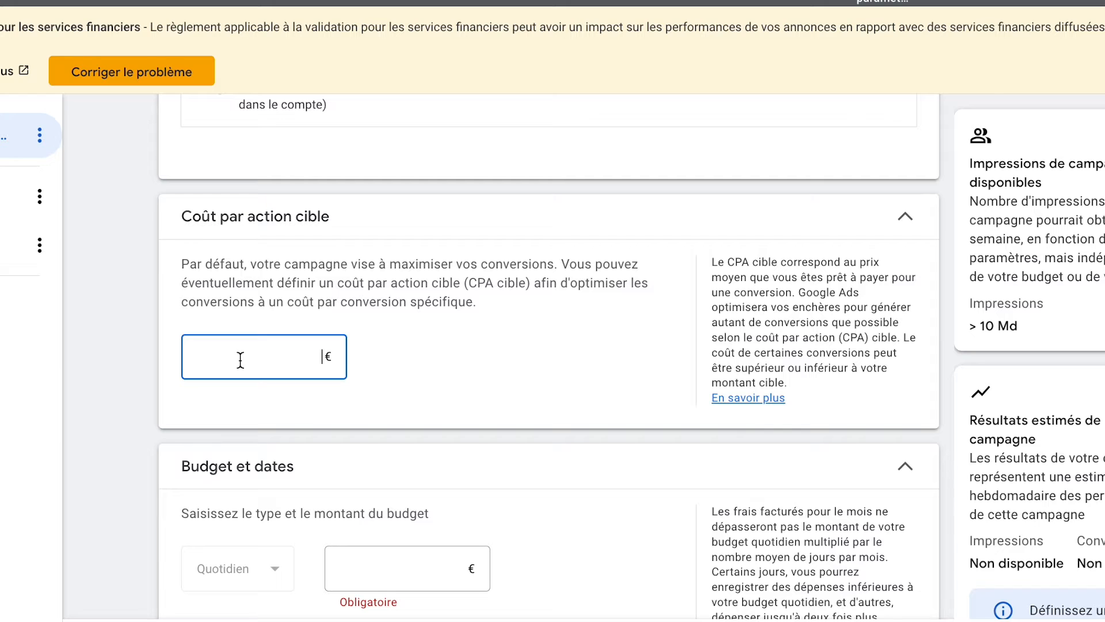
type("20")
scroll(240, 361, "down", 4)
left_click(377, 318)
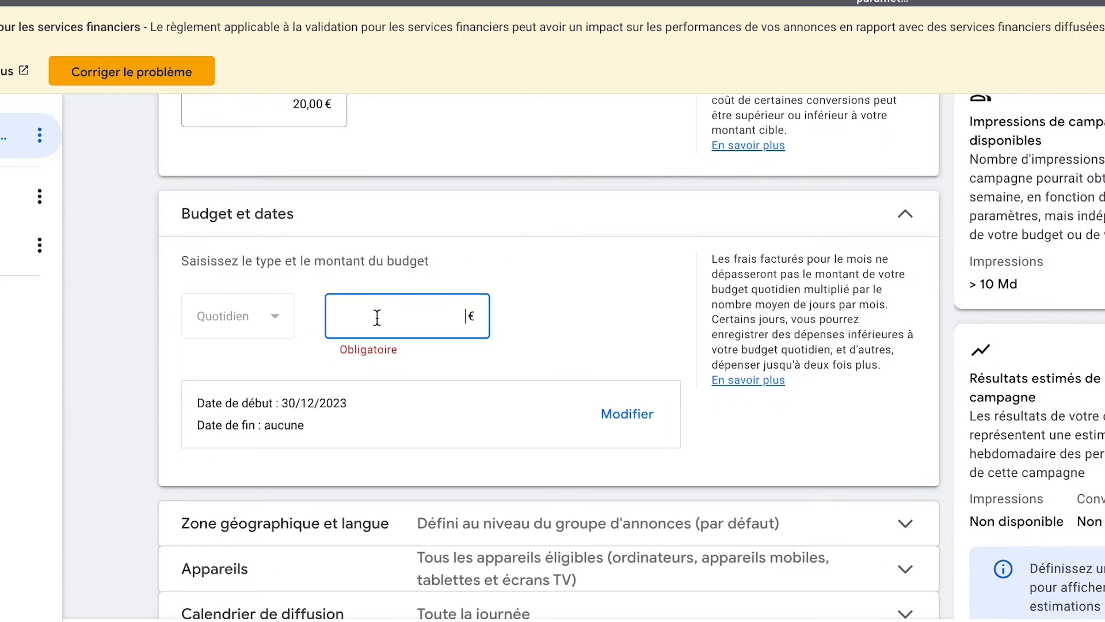
- Set the campaign's target cost per action to 10 €
scroll(292, 222, "up", 1)
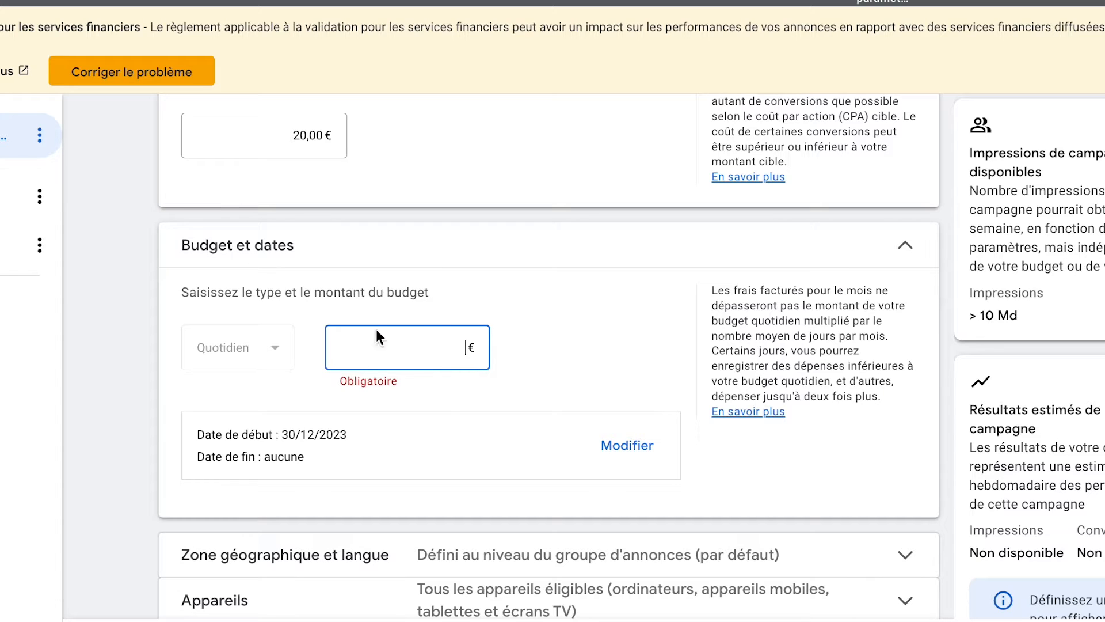
double_click(294, 140)
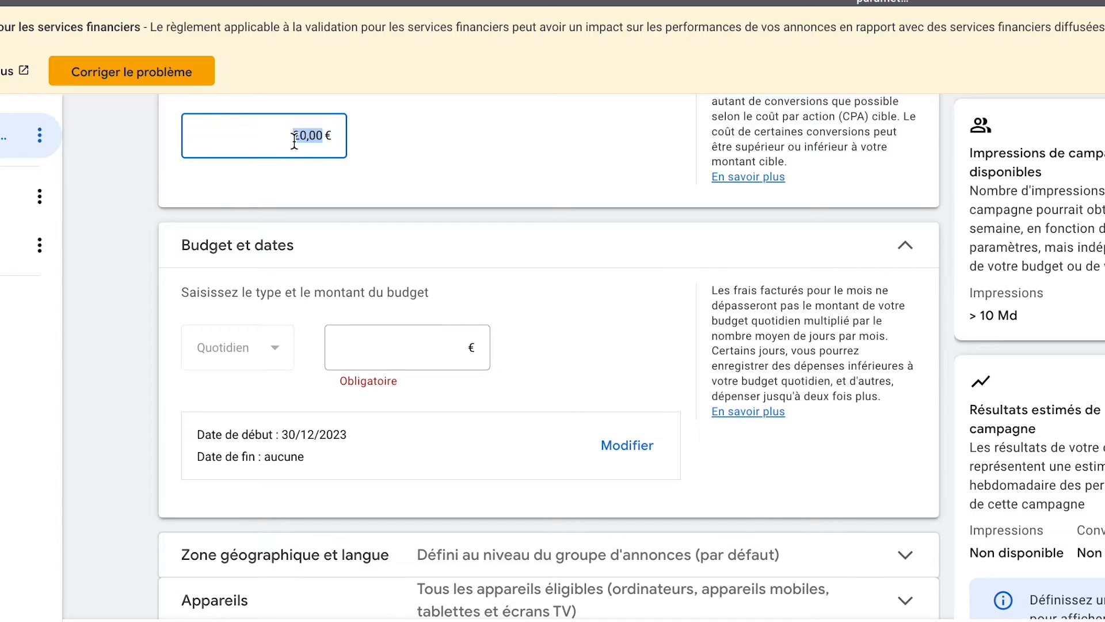
scroll(407, 168, "up", 1)
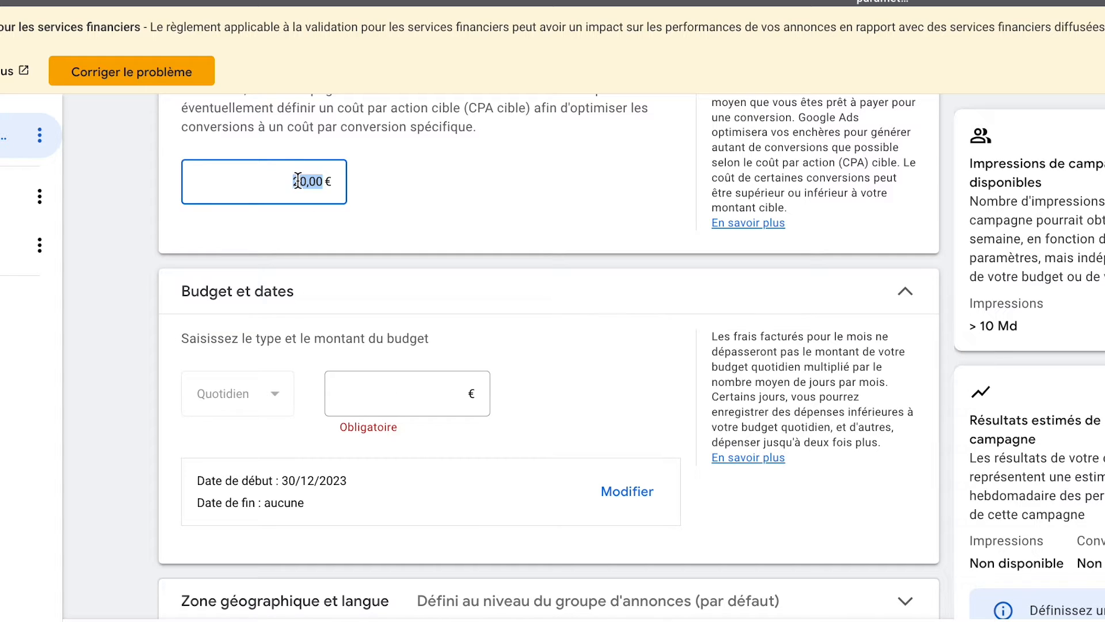
type("10")
- Set the campaign's daily budget to 100 €
left_click(446, 386)
left_click(443, 520)
type("100")
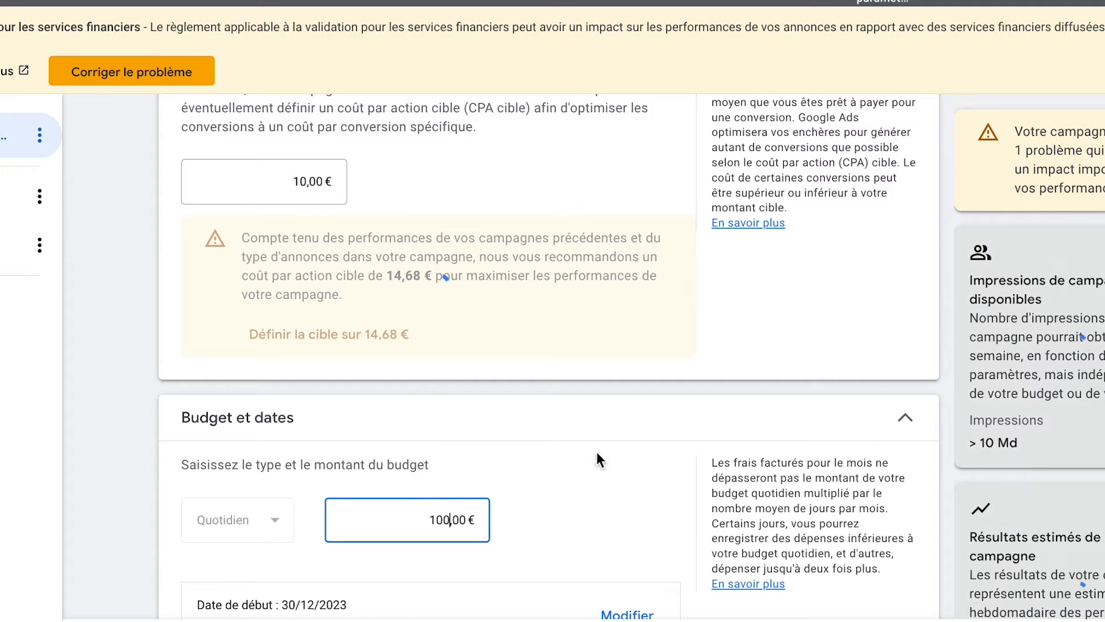
left_click(600, 452)
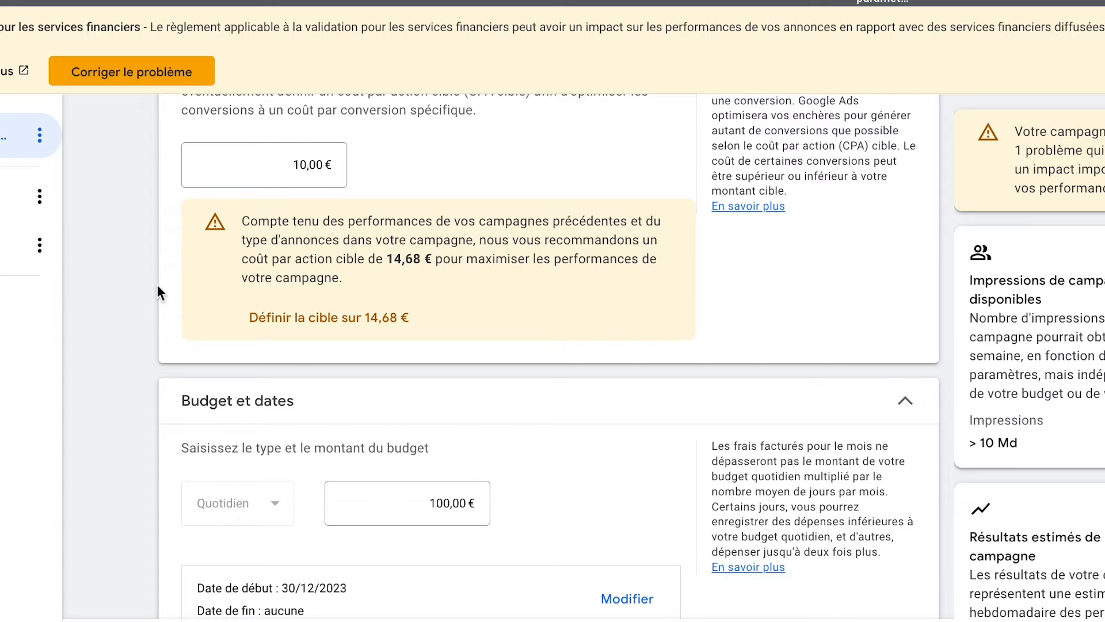
- Enable location and language targeting at campaign level and choose France as the targeted location
scroll(157, 284, "down", 1)
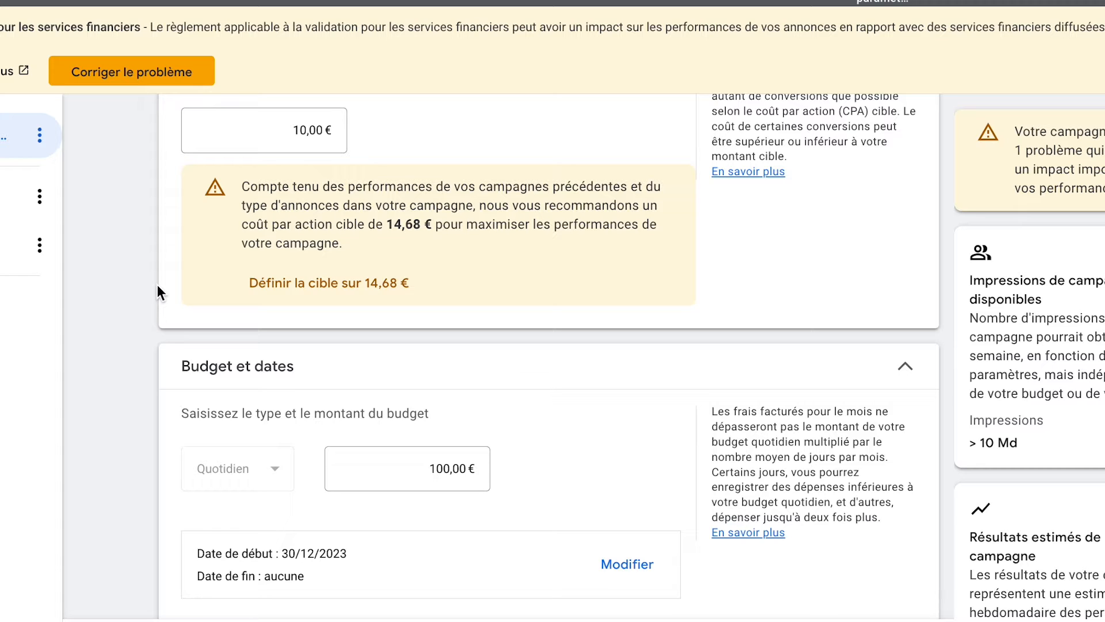
scroll(157, 310, "down", 1)
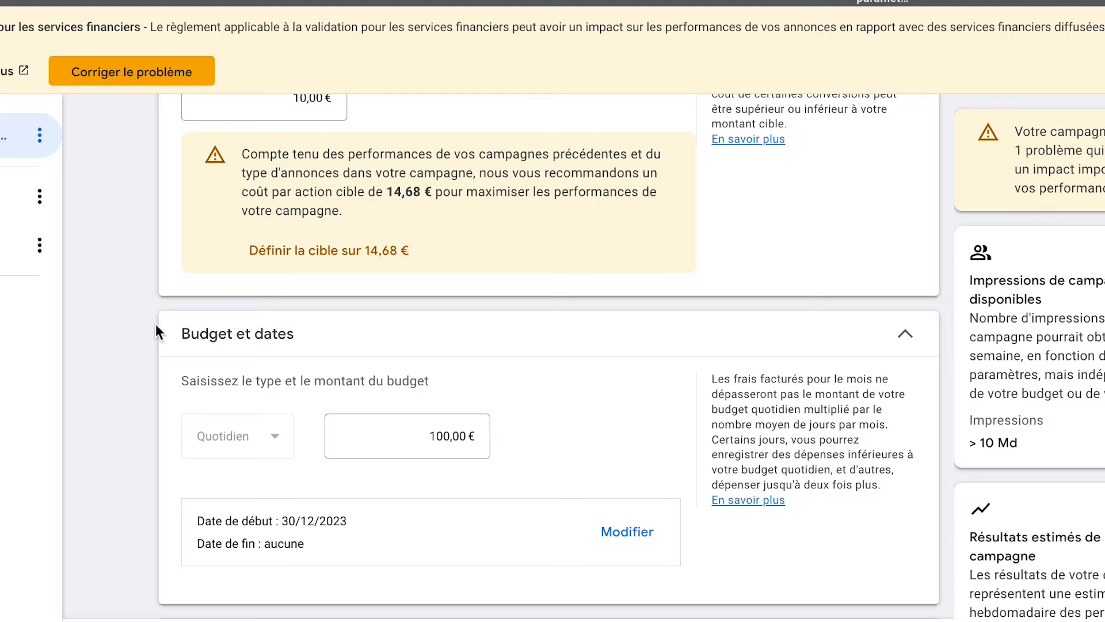
scroll(538, 493, "down", 2)
scroll(513, 464, "down", 5)
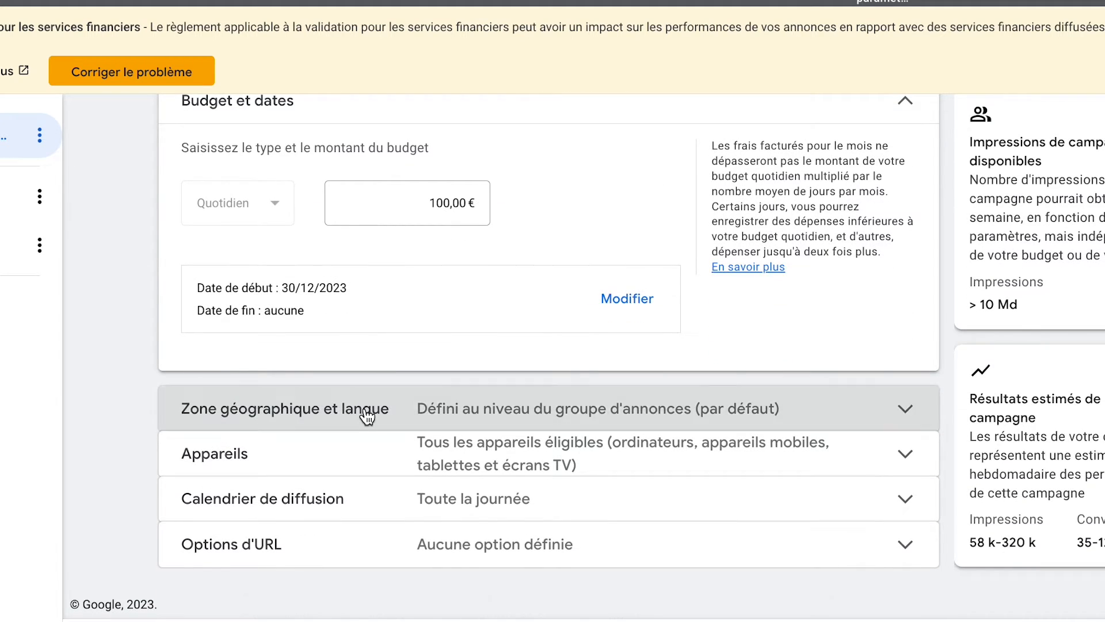
left_click(365, 415)
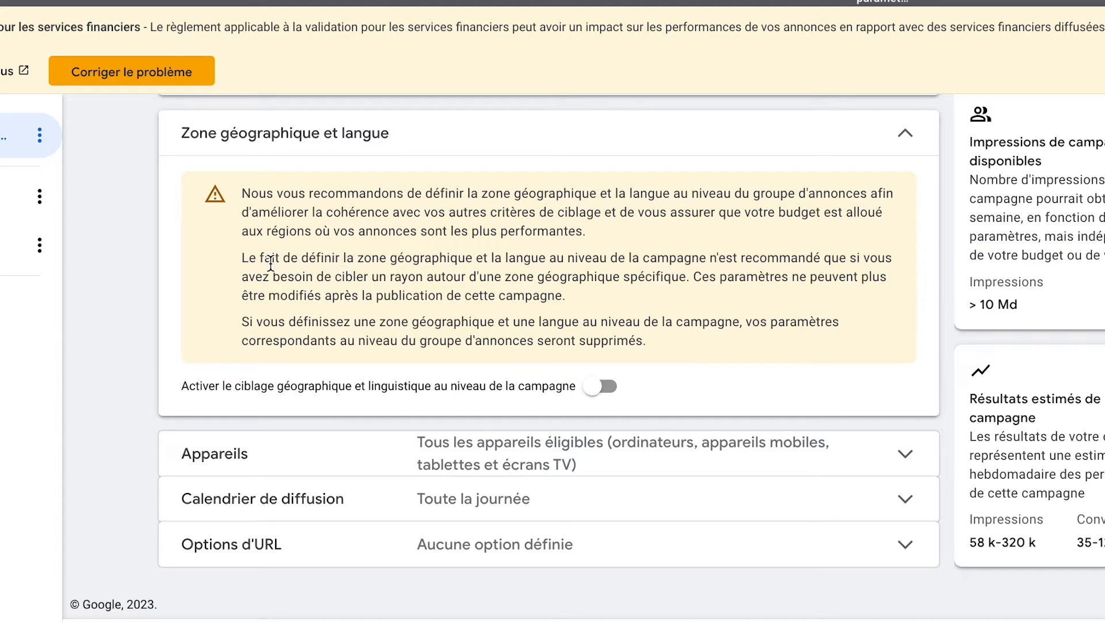
left_click(599, 386)
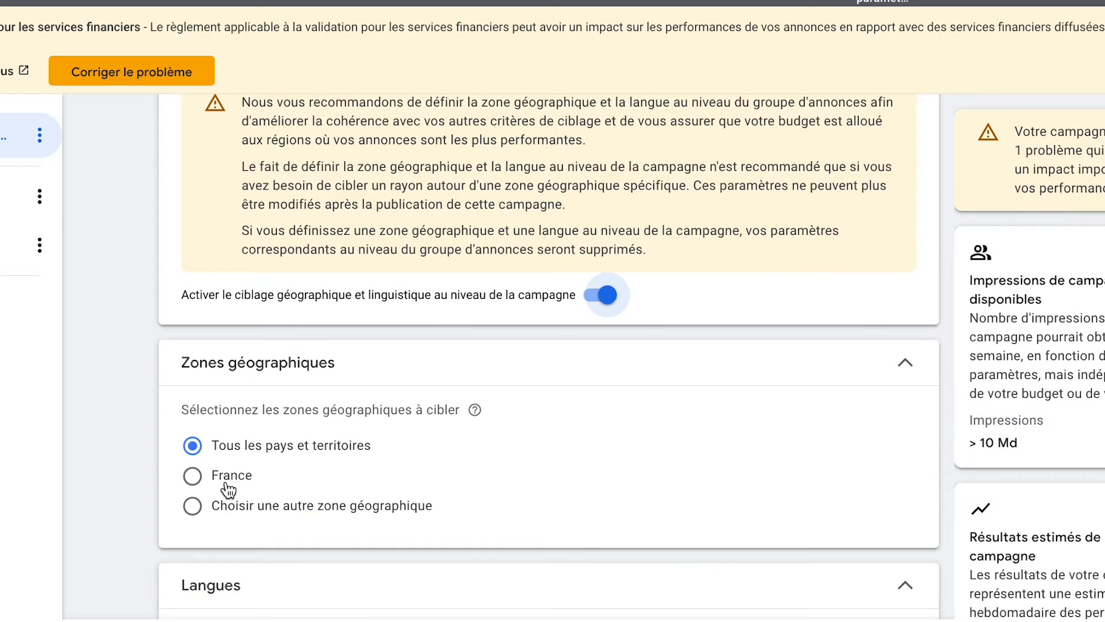
left_click(226, 481)
- Add Français as the targeted customer language
scroll(226, 481, "down", 4)
scroll(189, 383, "down", 1)
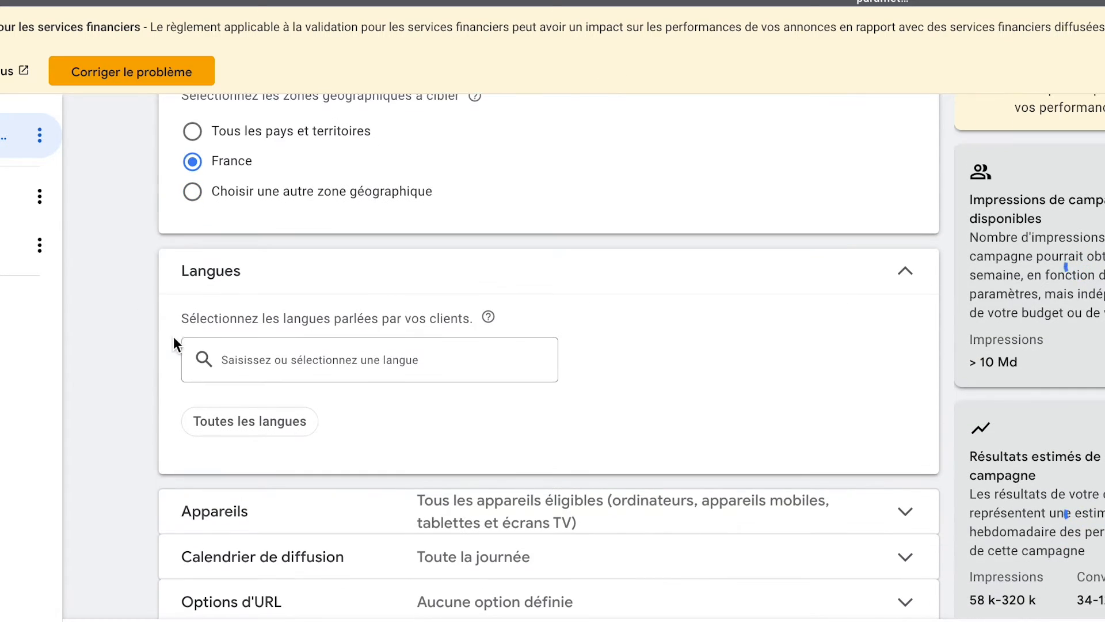
left_click(235, 349)
type("fr")
left_click(265, 398)
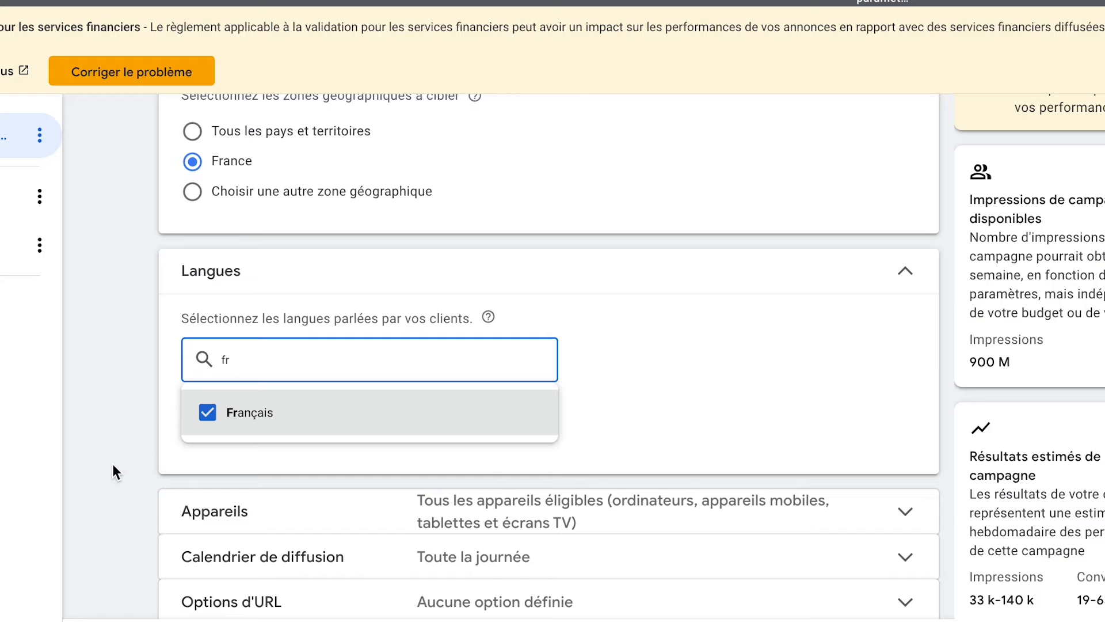
left_click(119, 443)
- Switch the device settings to targeting criteria defined by device, keeping all four device types selected
scroll(118, 444, "down", 1)
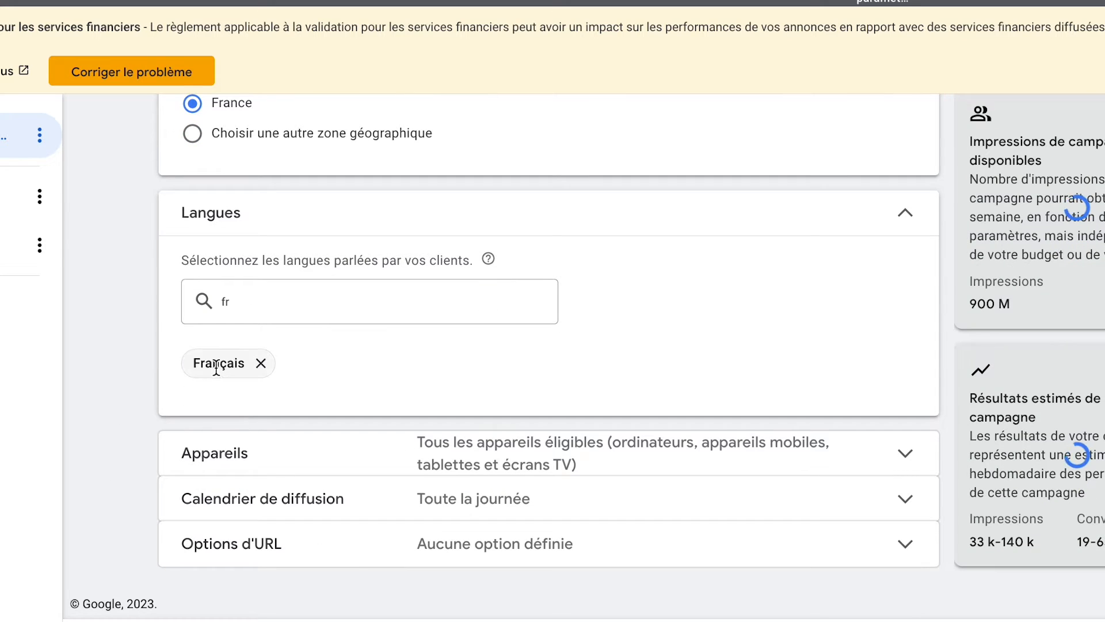
left_click(195, 449)
scroll(189, 423, "down", 2)
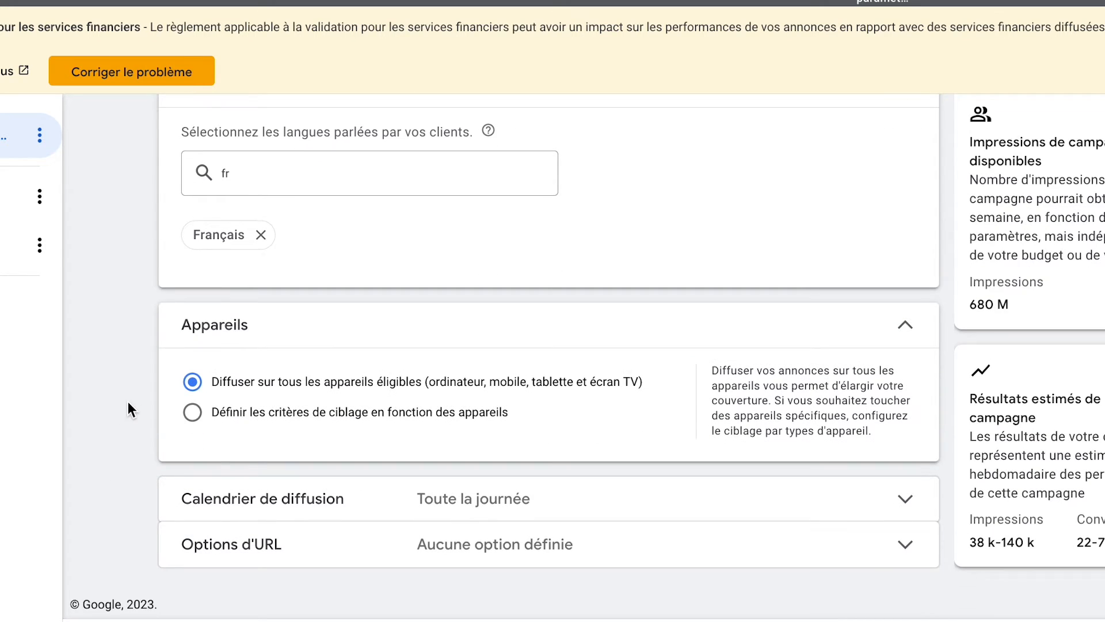
left_click(192, 412)
scroll(168, 415, "down", 4)
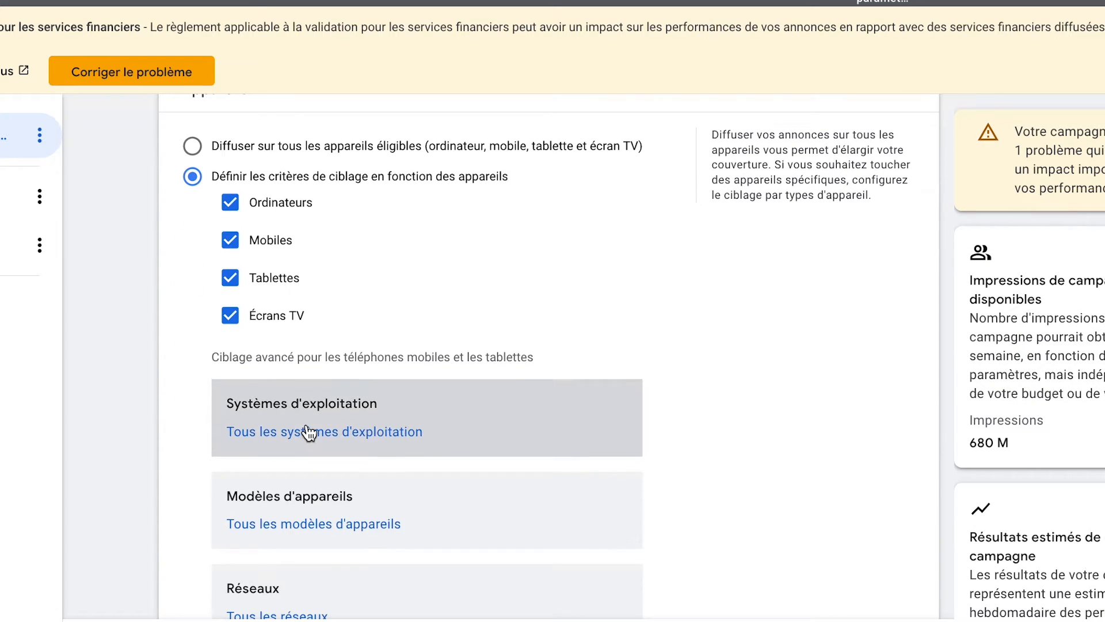
- Review the networks available for advanced mobile and tablet targeting, and close the list without selecting any
scroll(255, 403, "down", 2)
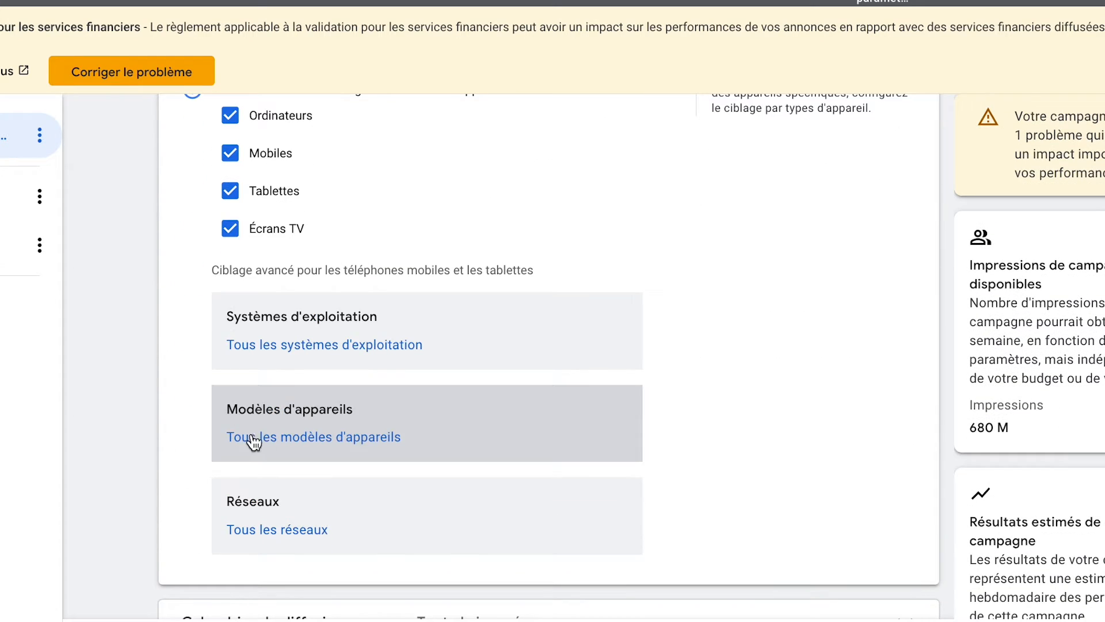
left_click(245, 521)
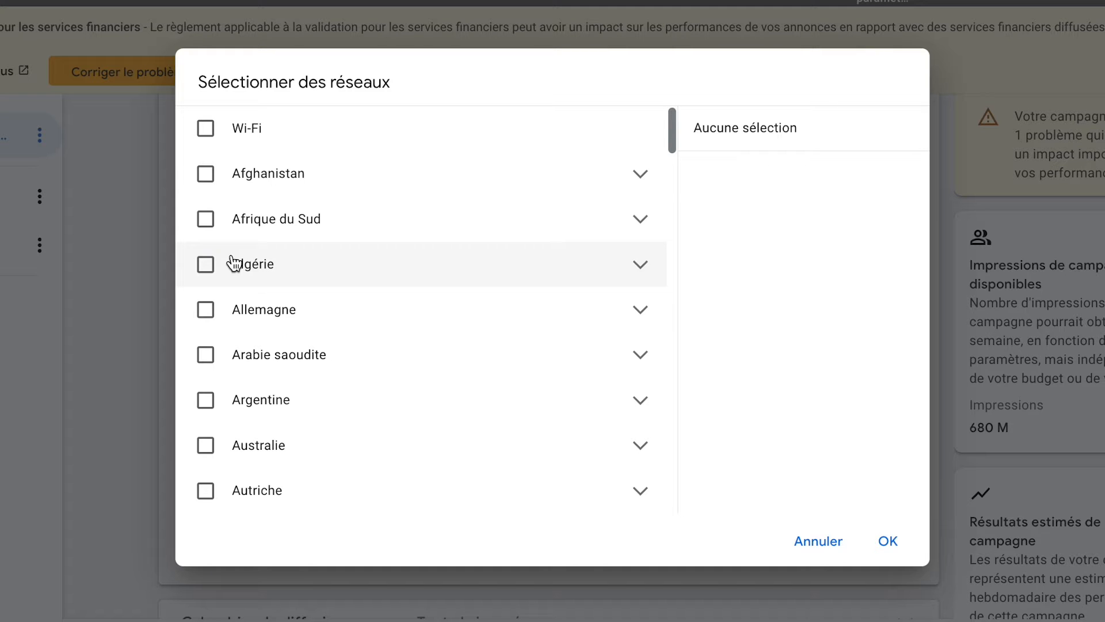
scroll(252, 348, "down", 20)
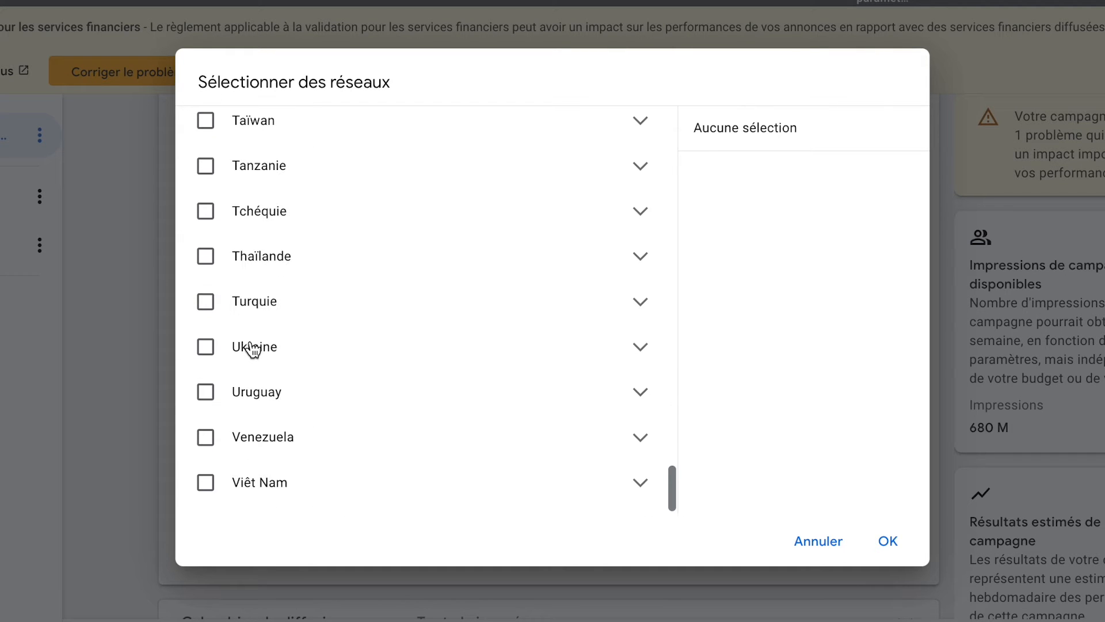
left_click(799, 540)
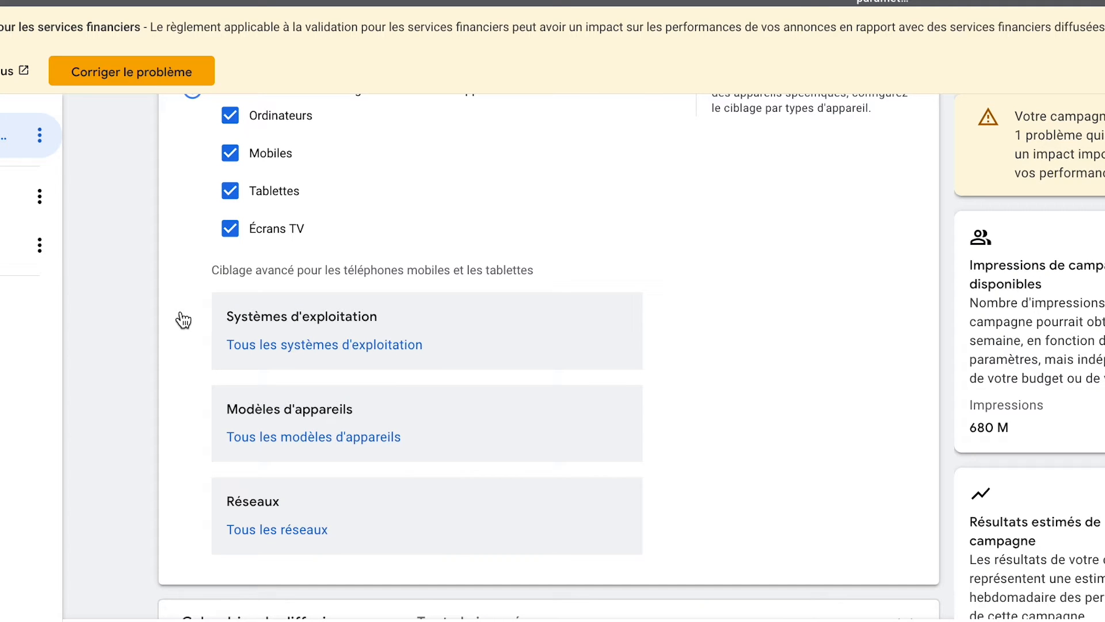
- Try out Android and iOS in the operating system targeting list, clear both, and cancel the selection
left_click(251, 345)
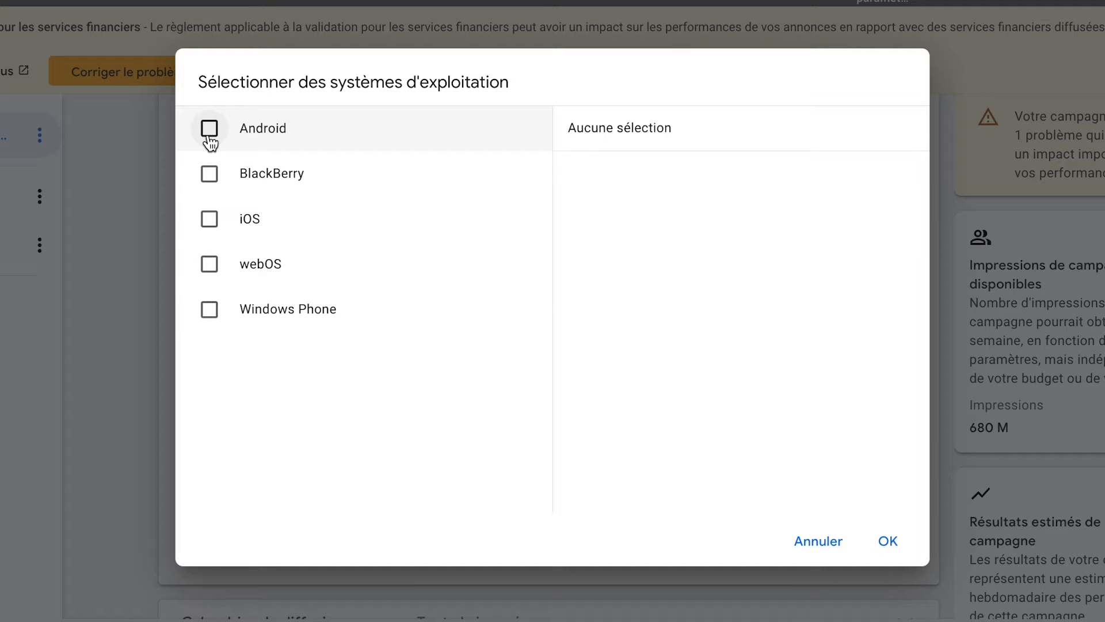
left_click(210, 219)
left_click(210, 131)
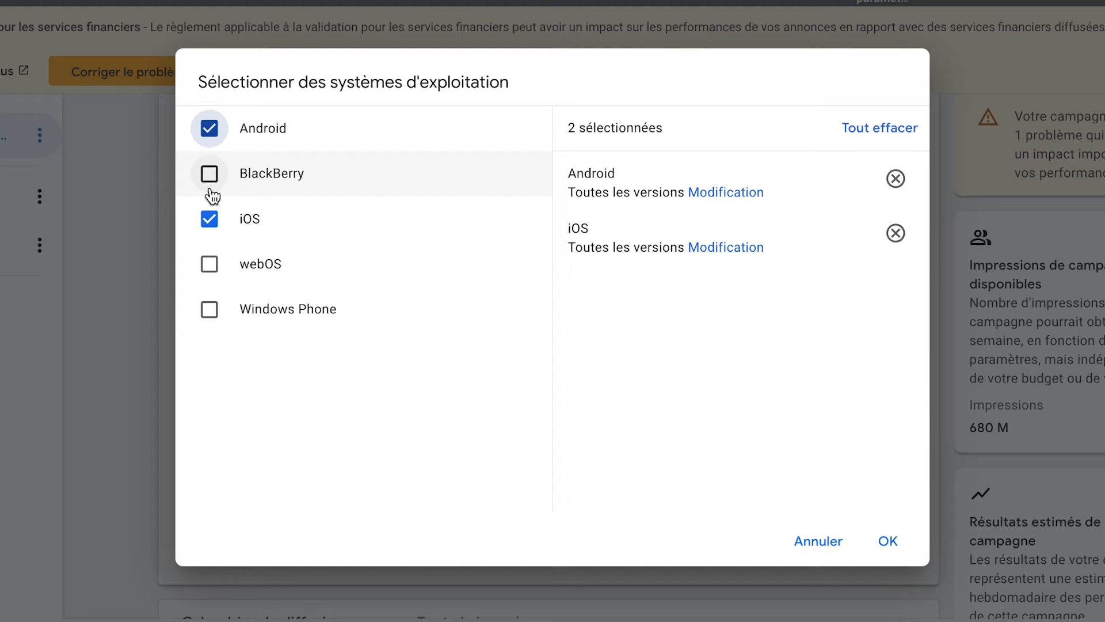
left_click(210, 221)
left_click(210, 149)
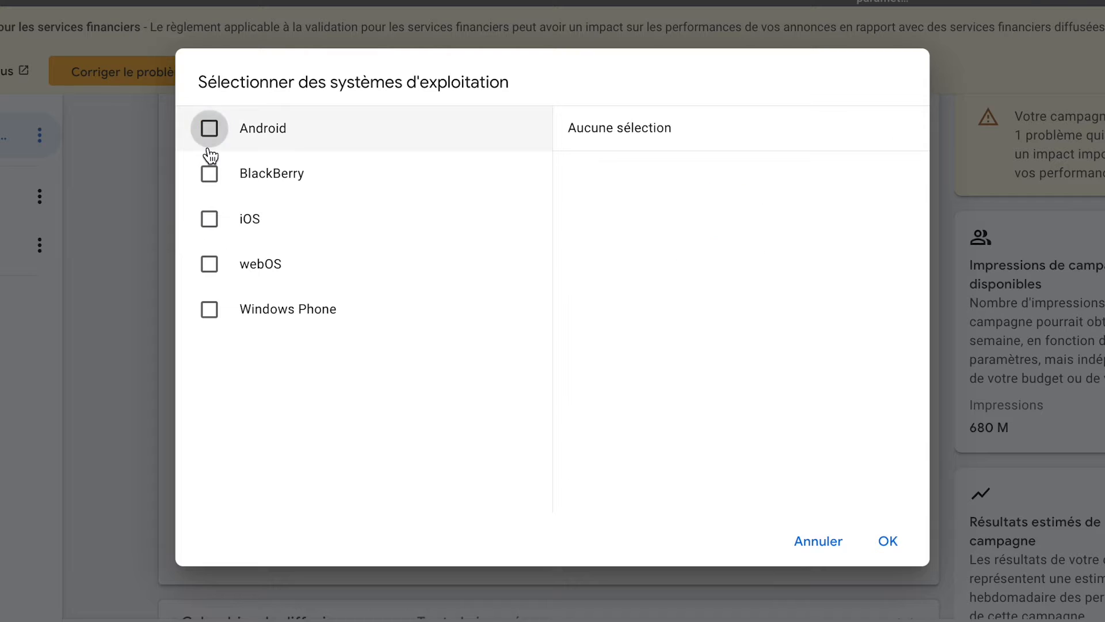
left_click(811, 543)
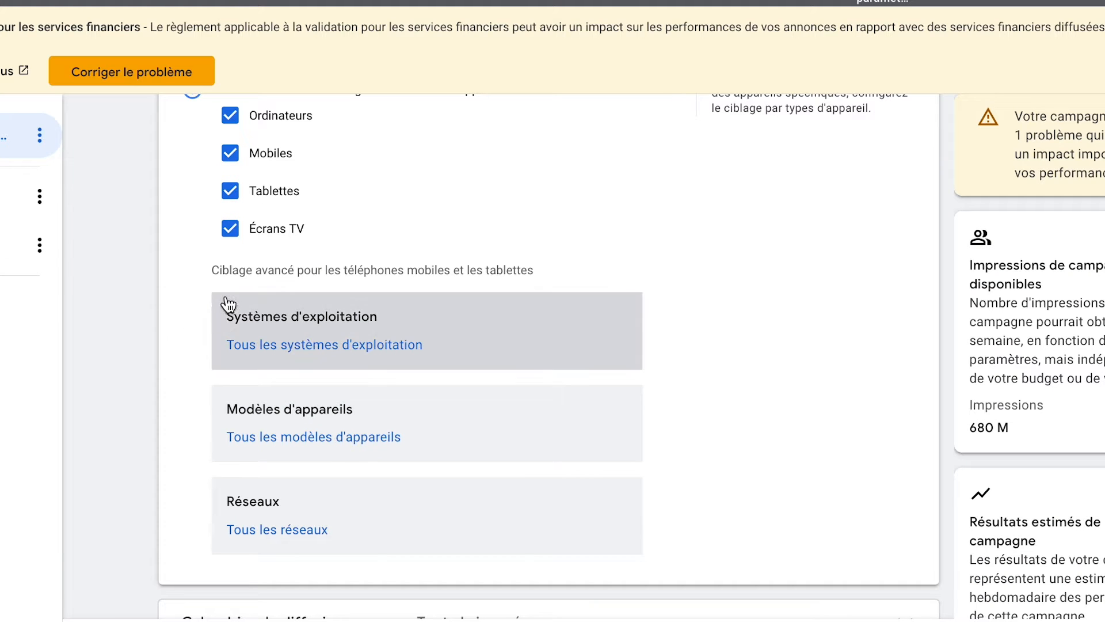
- Review the iOS entries in the device models available for advanced targeting, and close the list without selecting any
left_click(239, 392)
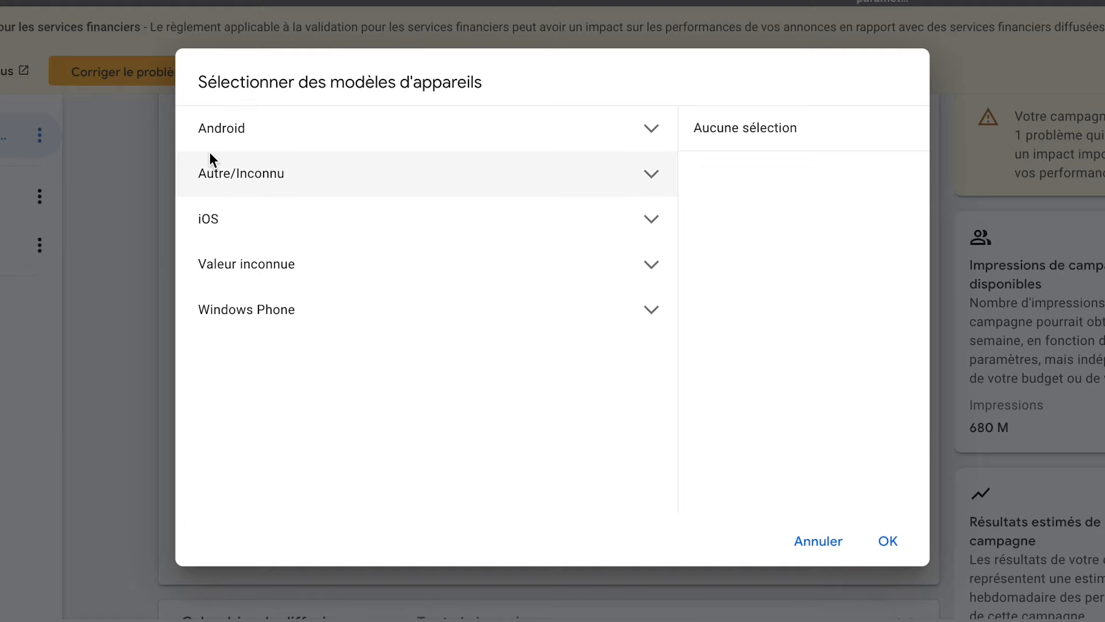
left_click(265, 219)
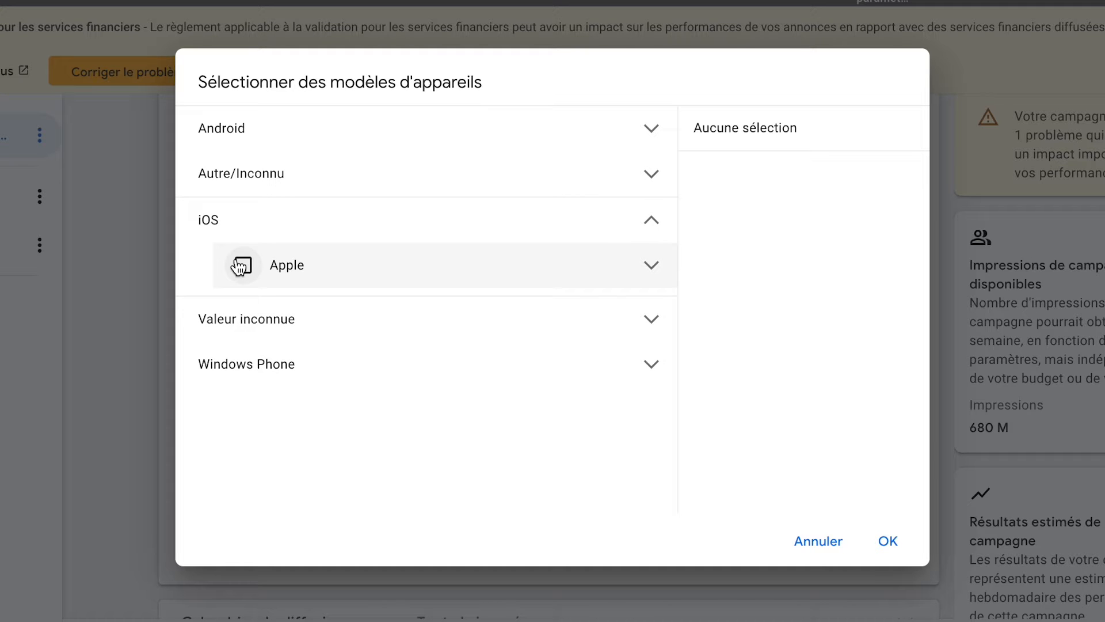
left_click(816, 541)
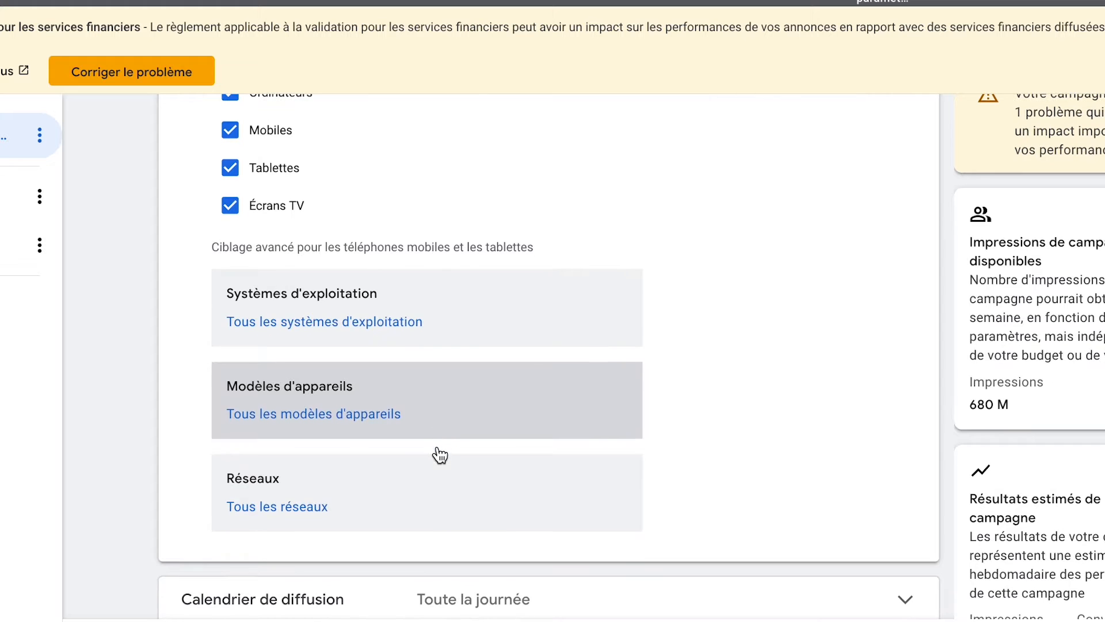
- Examine the mobile networks offered under France in the network targeting list, and close it without selecting any
scroll(277, 397, "down", 1)
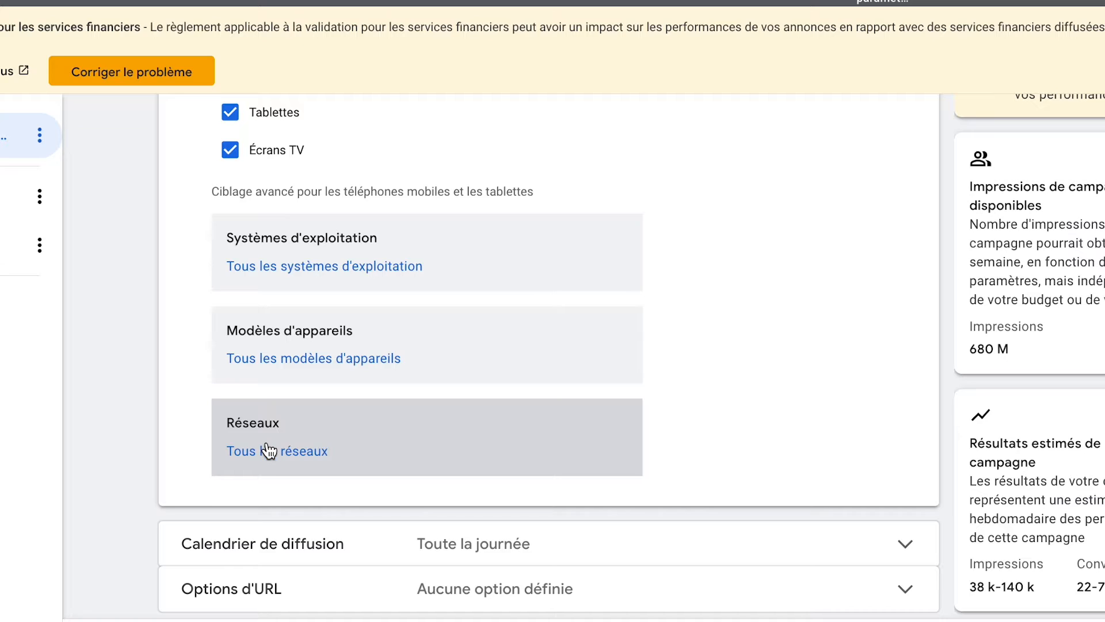
left_click(268, 451)
scroll(213, 156, "down", 1)
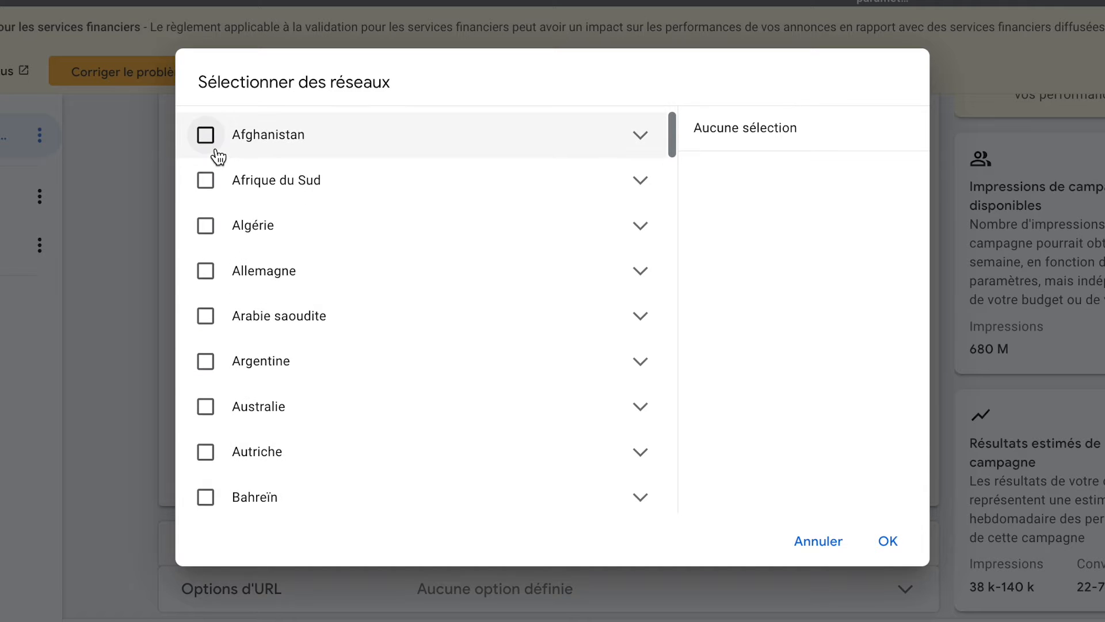
scroll(217, 155, "down", 10)
scroll(295, 332, "down", 10)
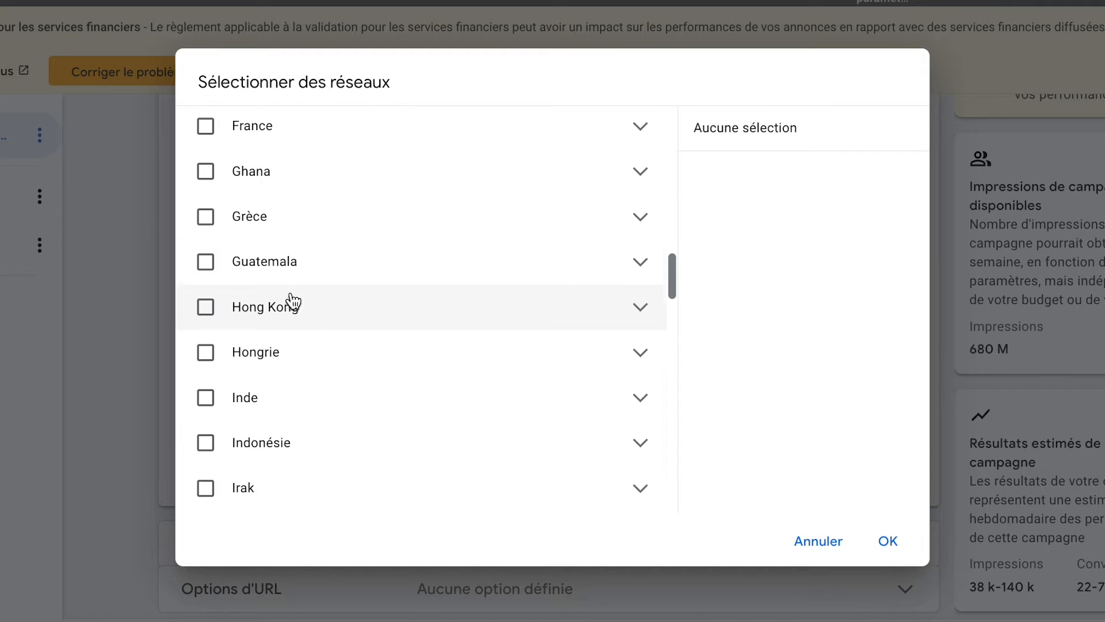
scroll(654, 277, "up", 3)
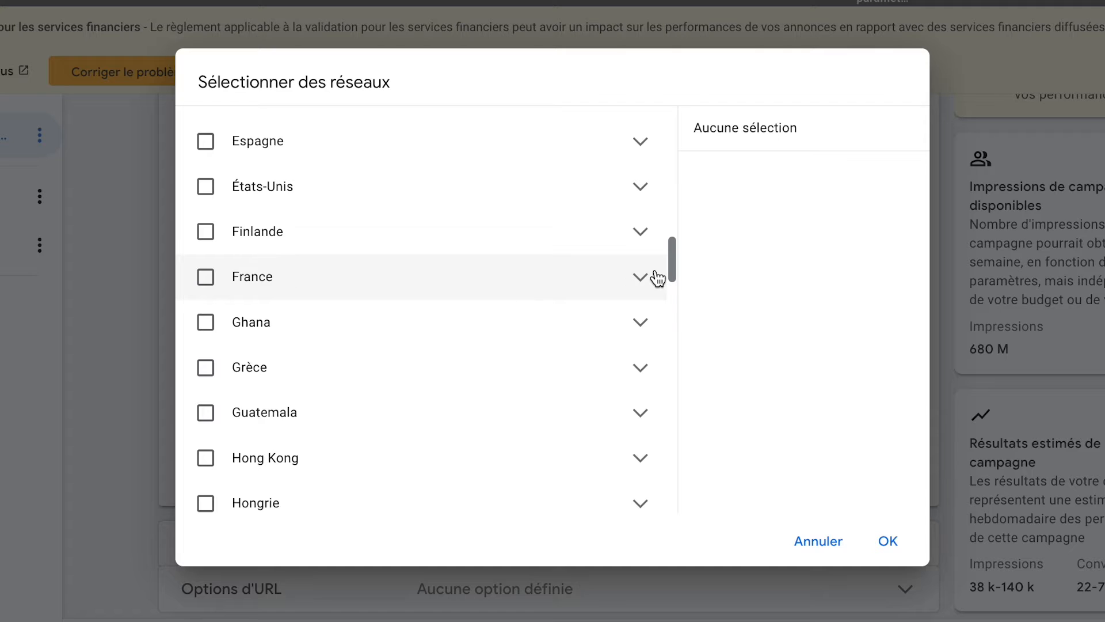
left_click(640, 278)
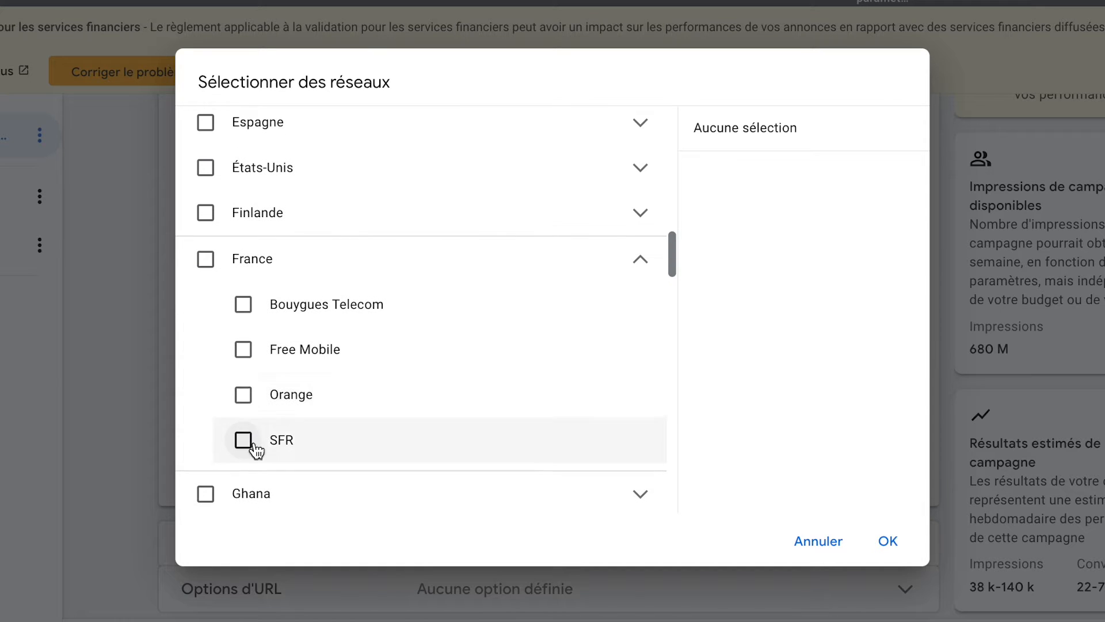
scroll(259, 447, "down", 2)
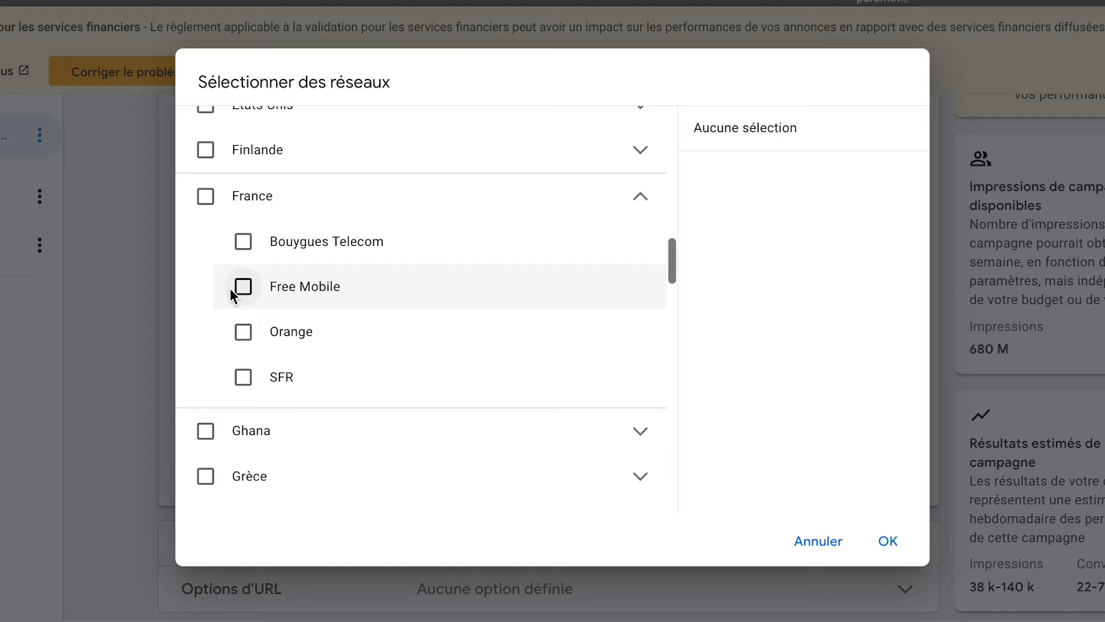
scroll(244, 261, "up", 10)
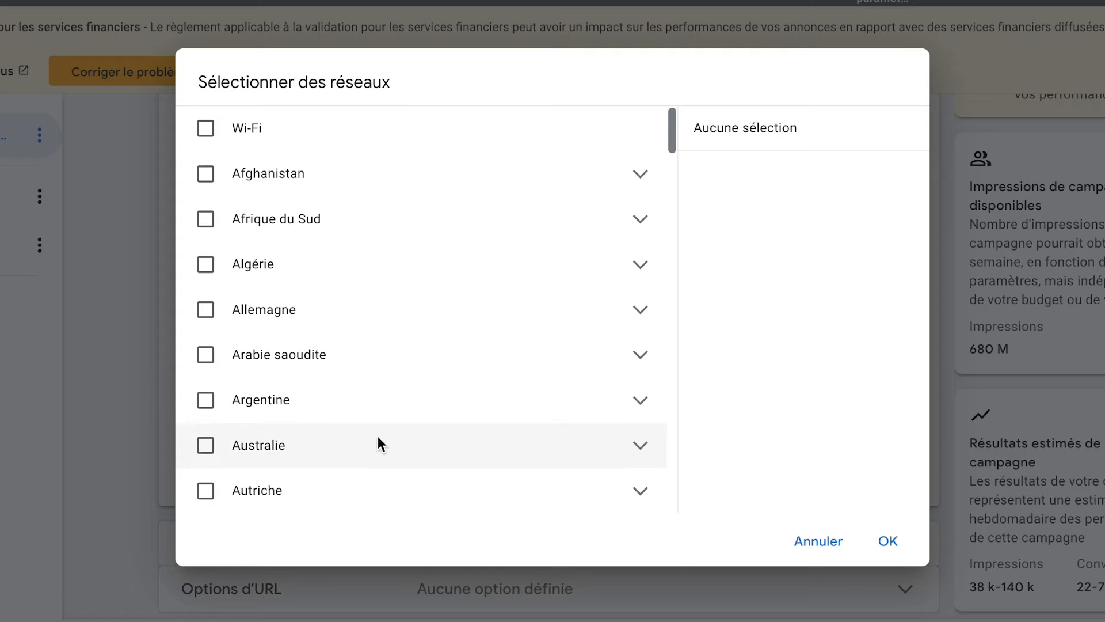
left_click(808, 544)
- Switch the device settings back to serving ads on all eligible devices (computer, mobile, tablet and TV screen)
scroll(185, 343, "down", 1)
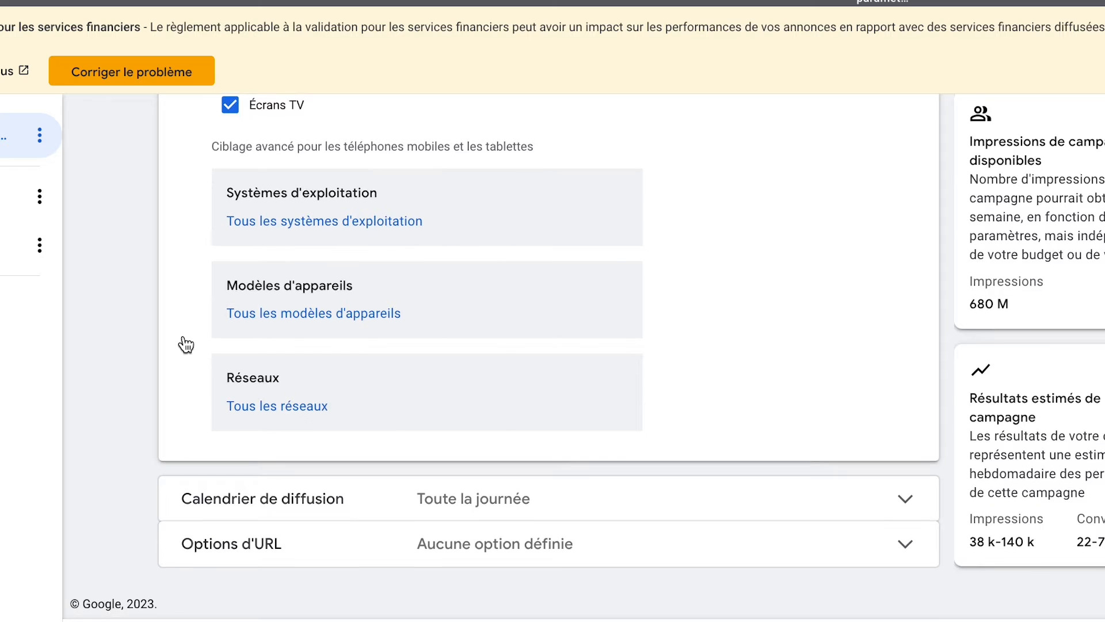
scroll(185, 345, "up", 7)
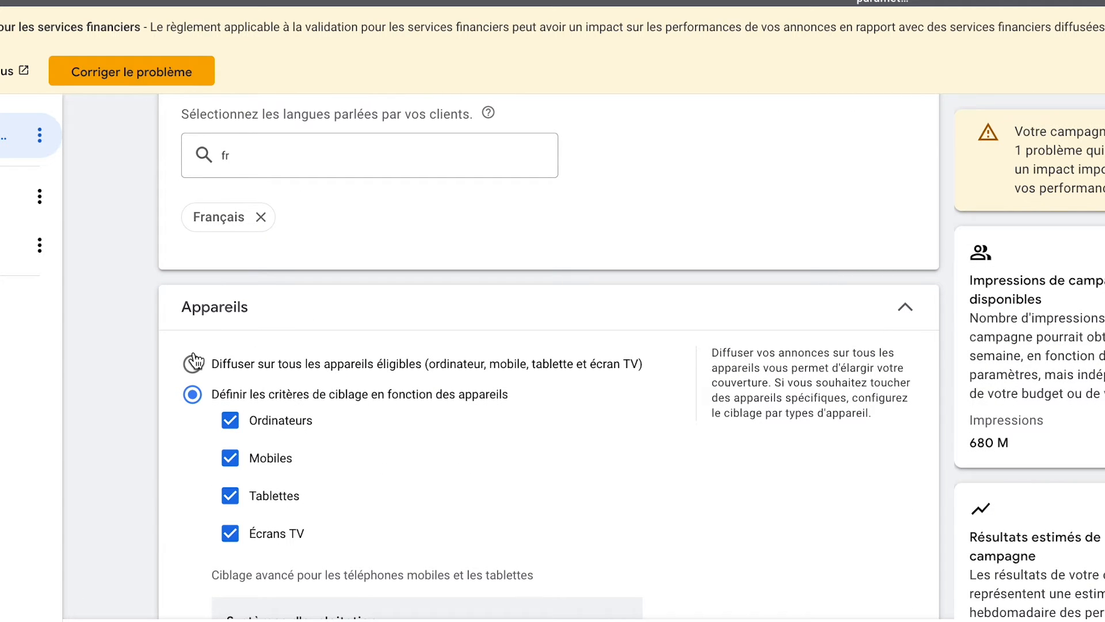
scroll(173, 371, "down", 1)
left_click(193, 314)
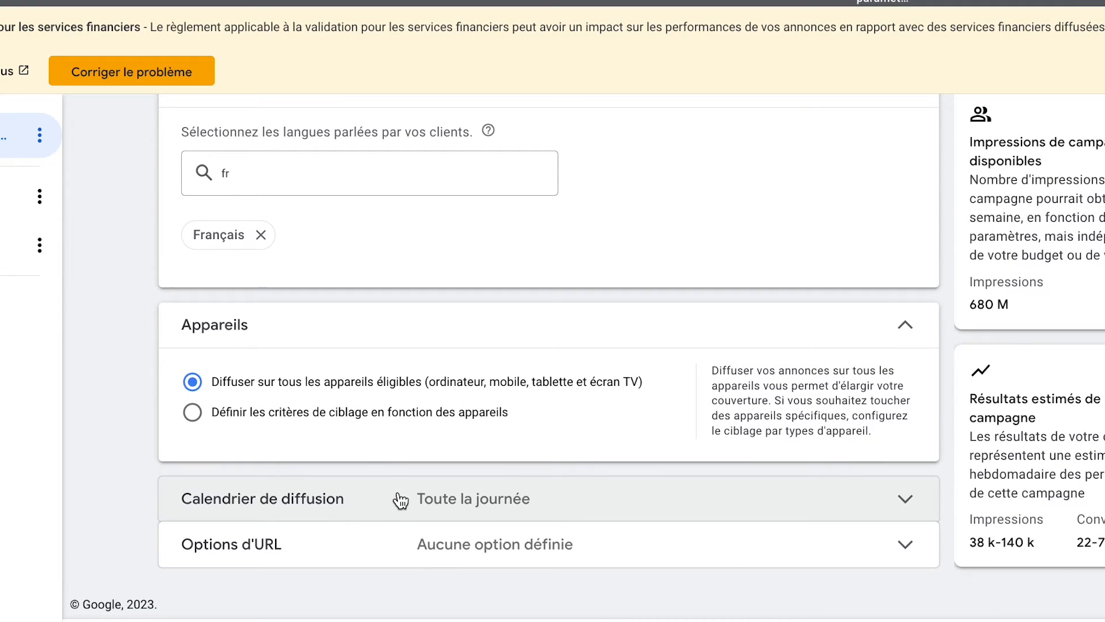
- Set the campaign's ad schedule to Tous les jours from 07:00 to 22:00
left_click(368, 498)
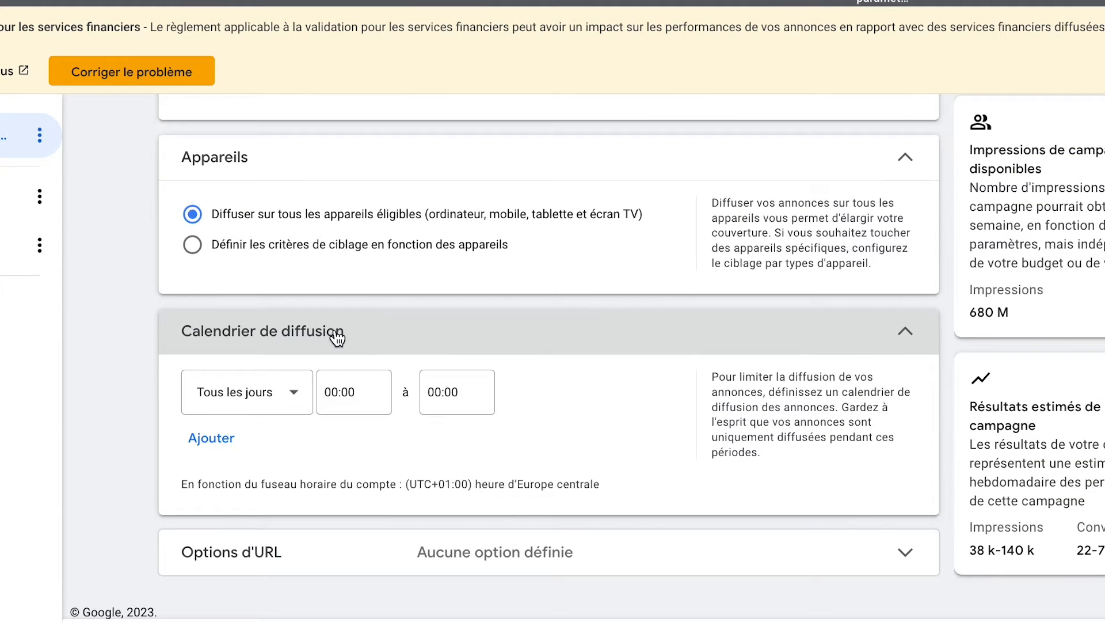
left_click(339, 392)
scroll(345, 288, "down", 20)
scroll(347, 301, "up", 4)
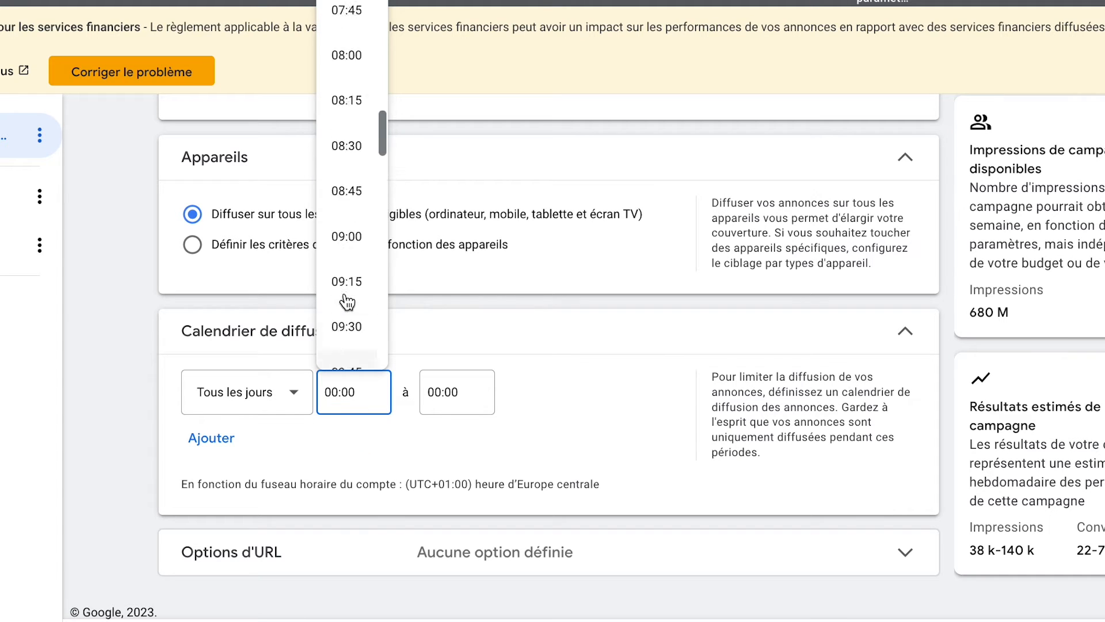
left_click(348, 51)
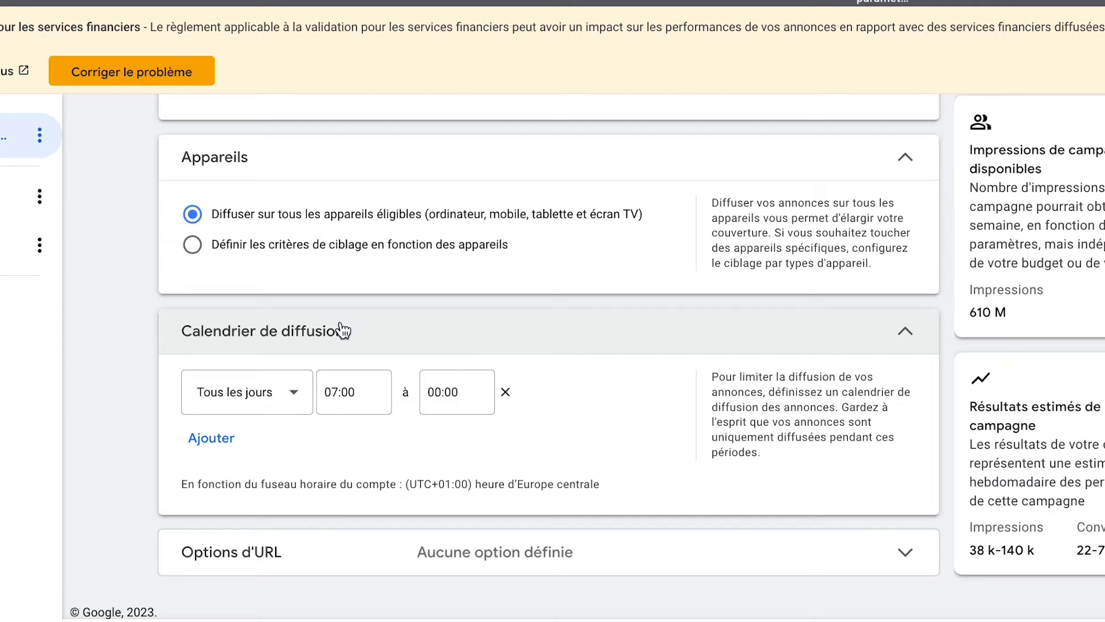
left_click(455, 392)
scroll(447, 305, "down", 20)
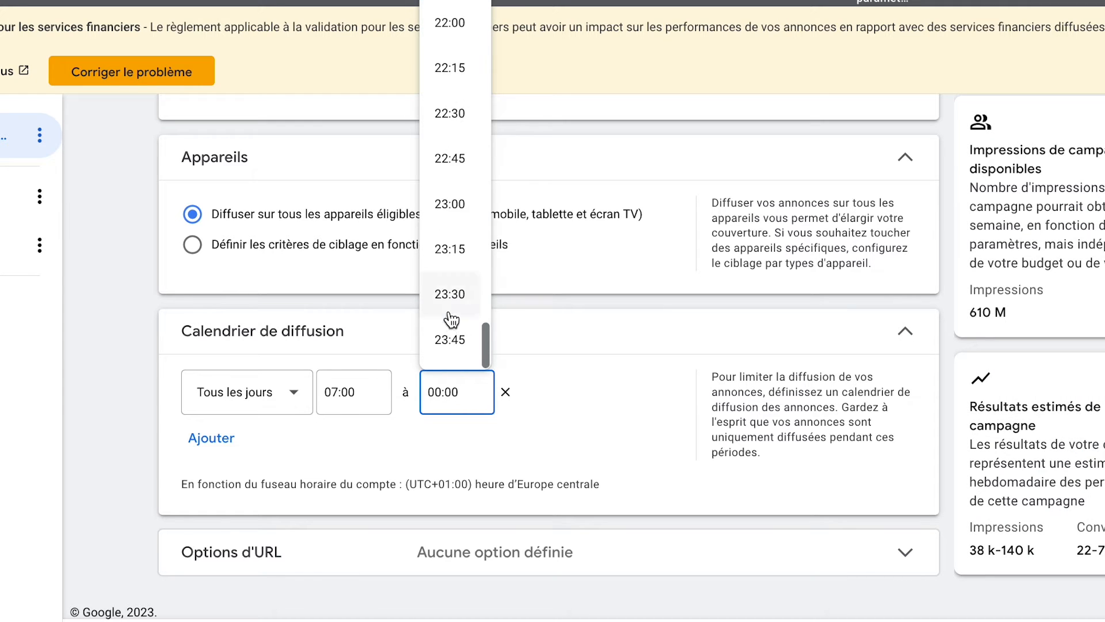
left_click(447, 22)
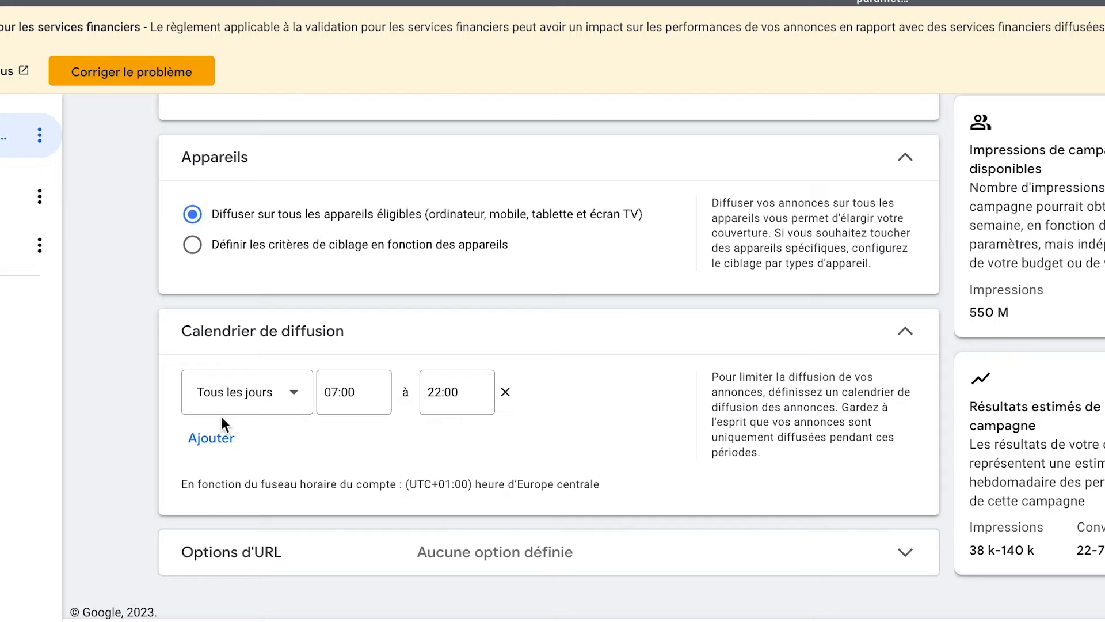
- Look over the campaign's URL options without entering any, and move on to the settings of Groupe d'annonces 1
scroll(200, 386, "down", 1)
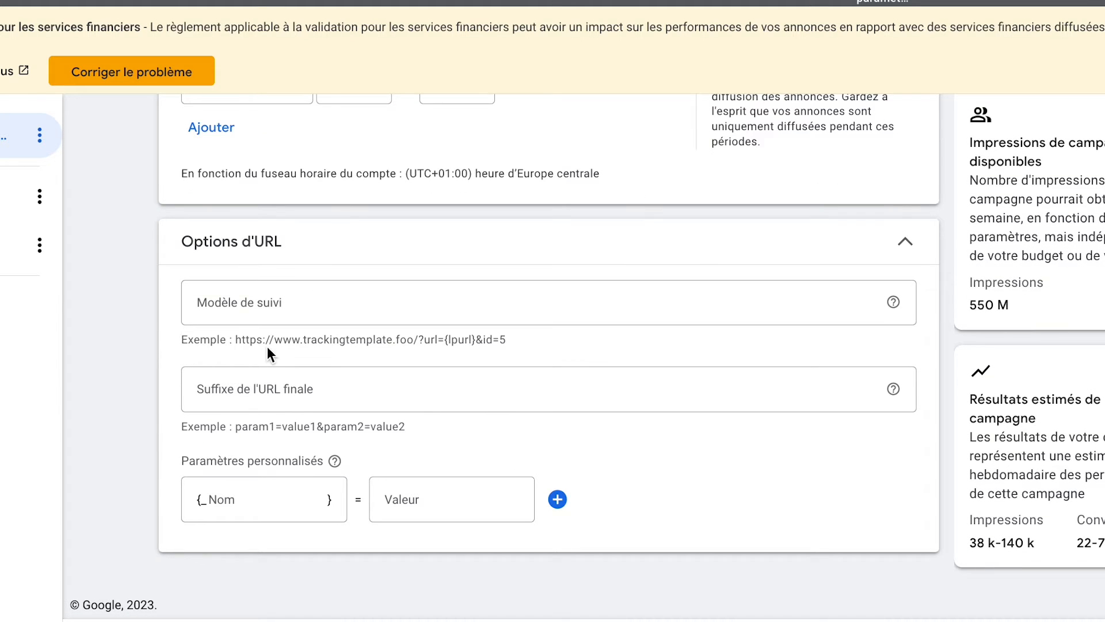
scroll(242, 313, "up", 5)
scroll(212, 395, "down", 4)
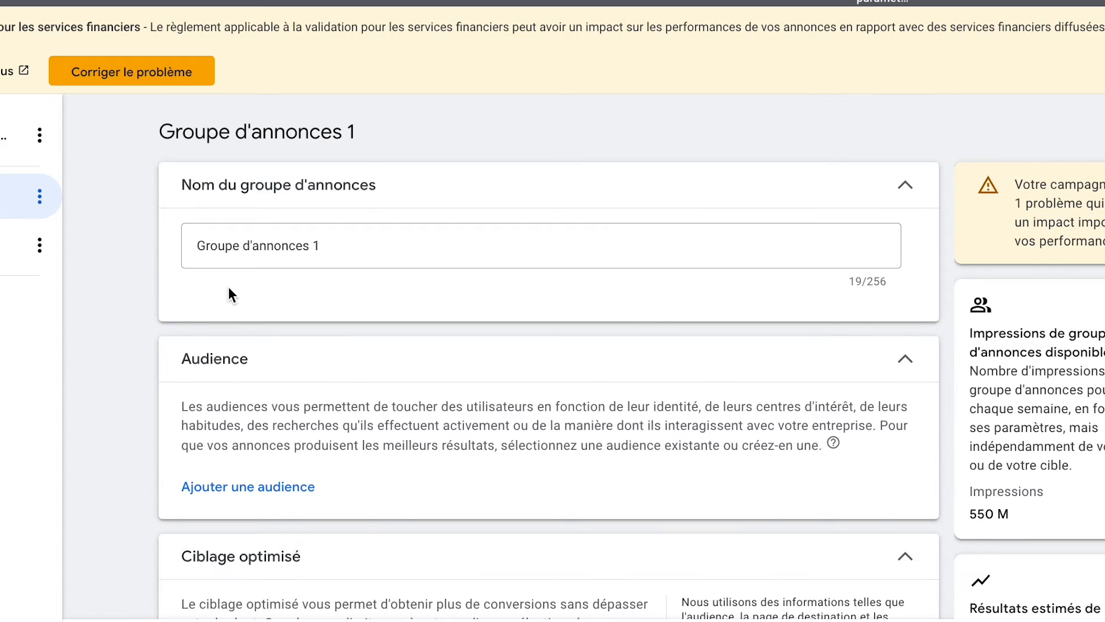
- Start a new audience for Groupe d'annonces 1 and name it SEARCH - MUTUELLE SENIOR
scroll(229, 288, "down", 3)
scroll(170, 353, "up", 3)
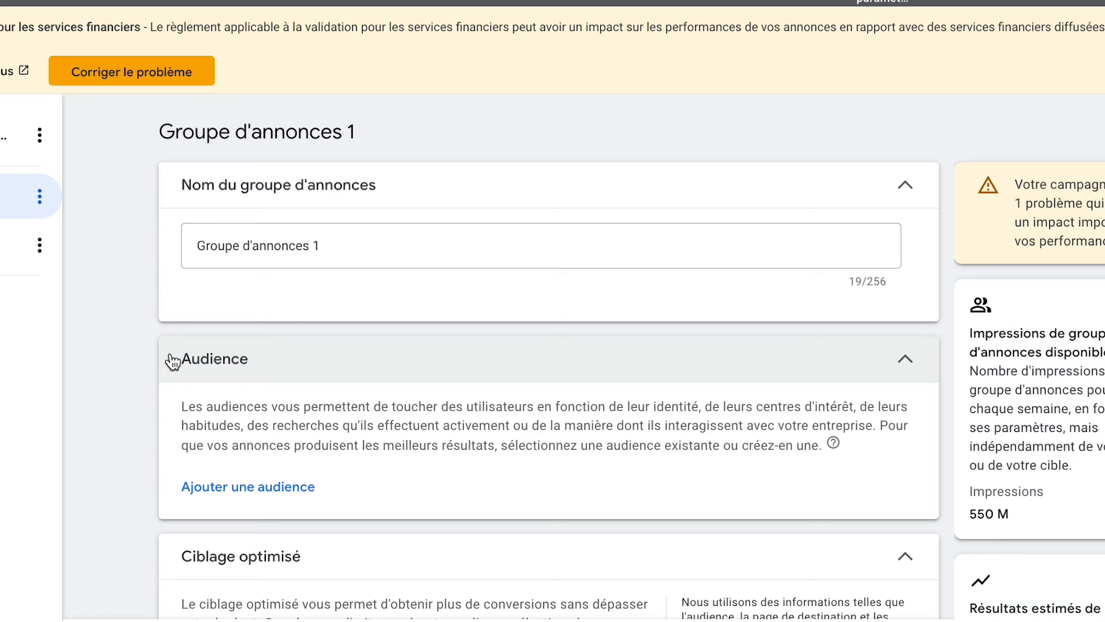
scroll(151, 382, "down", 2)
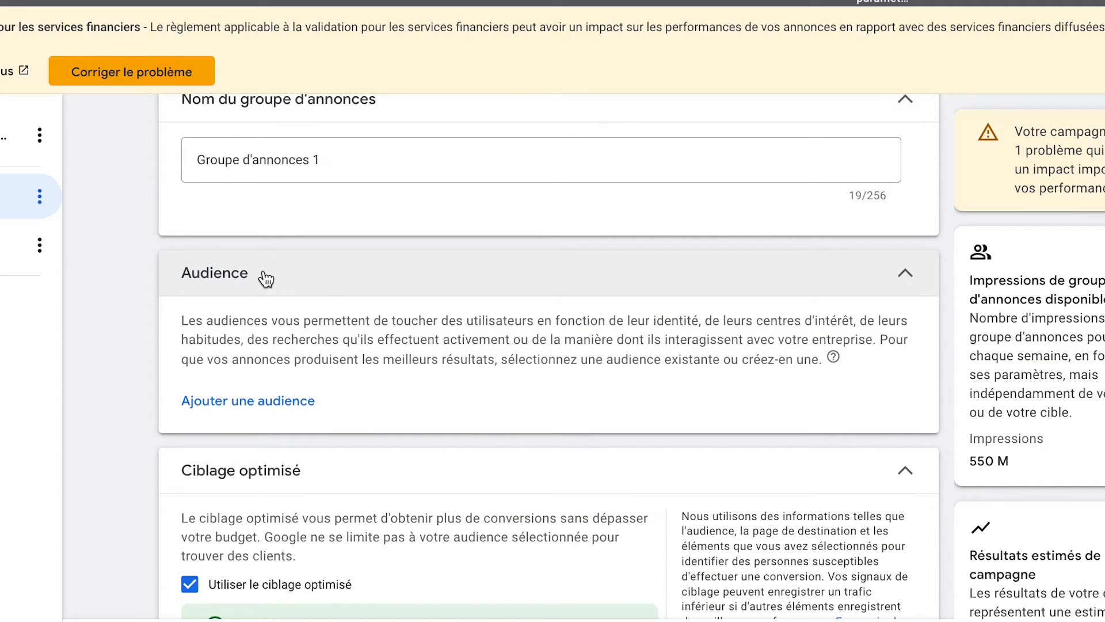
scroll(194, 233, "up", 1)
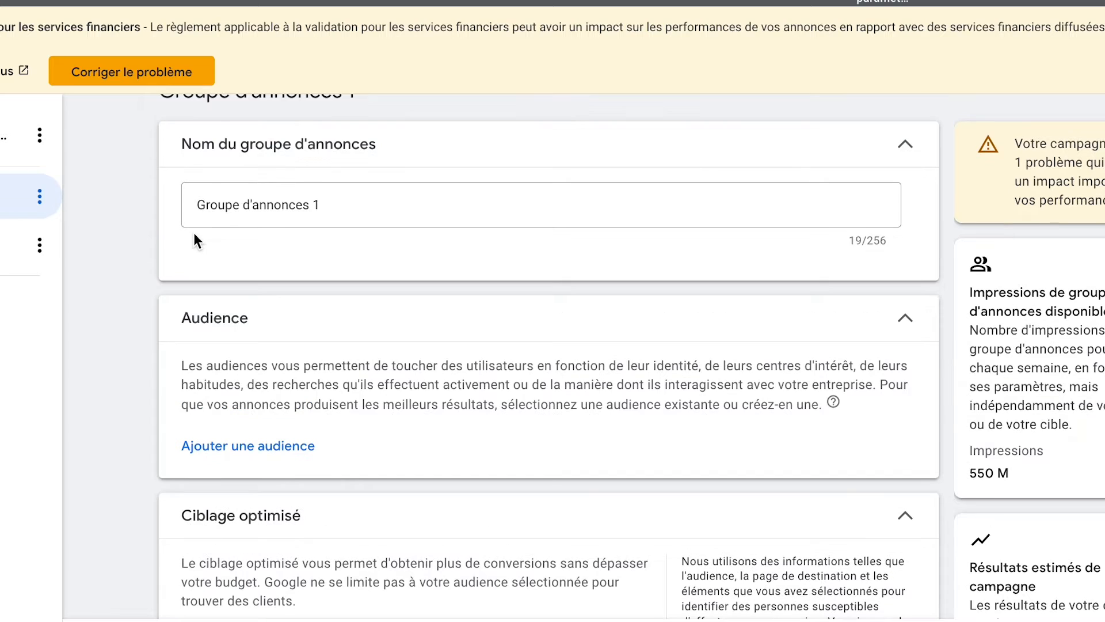
scroll(219, 217, "up", 1)
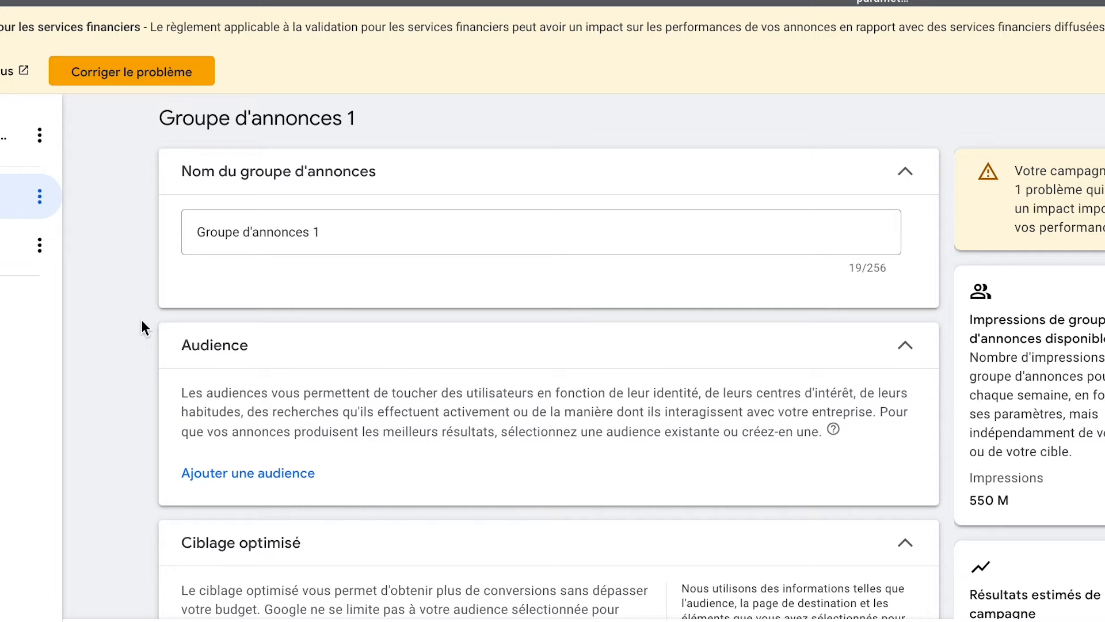
scroll(141, 319, "down", 1)
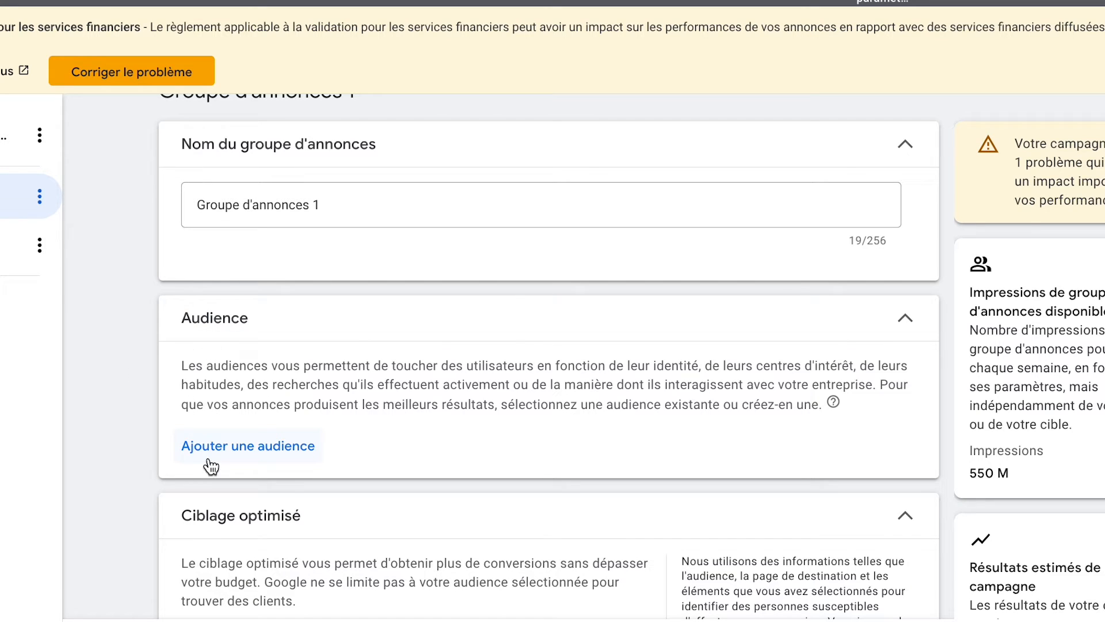
left_click(229, 461)
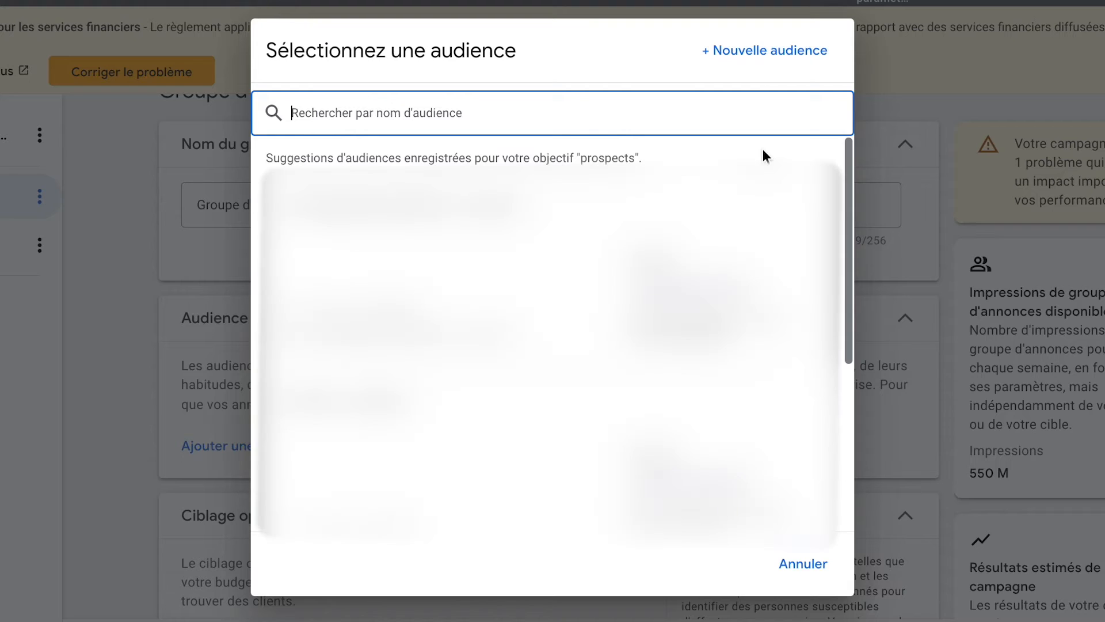
left_click(737, 58)
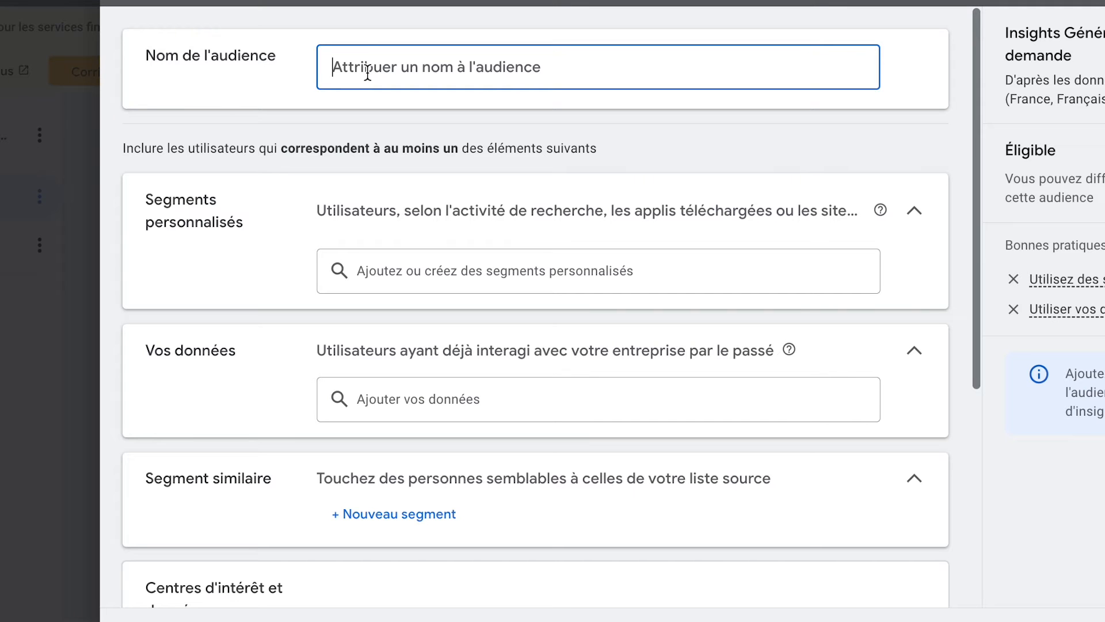
type("SEARCH ")
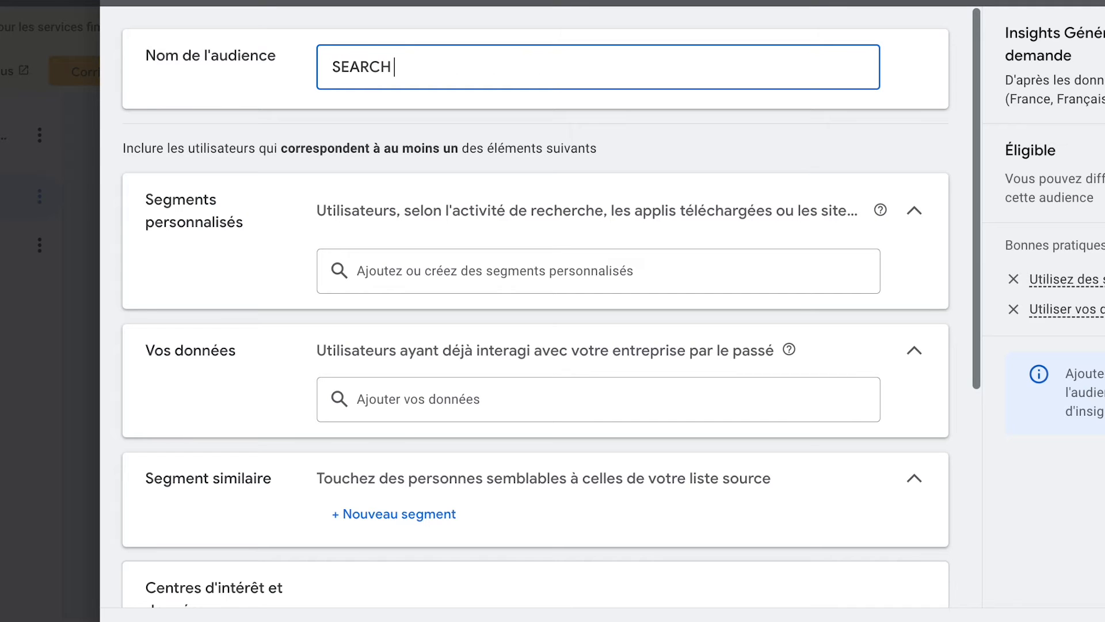
type("- MUTUELLE SENIOR")
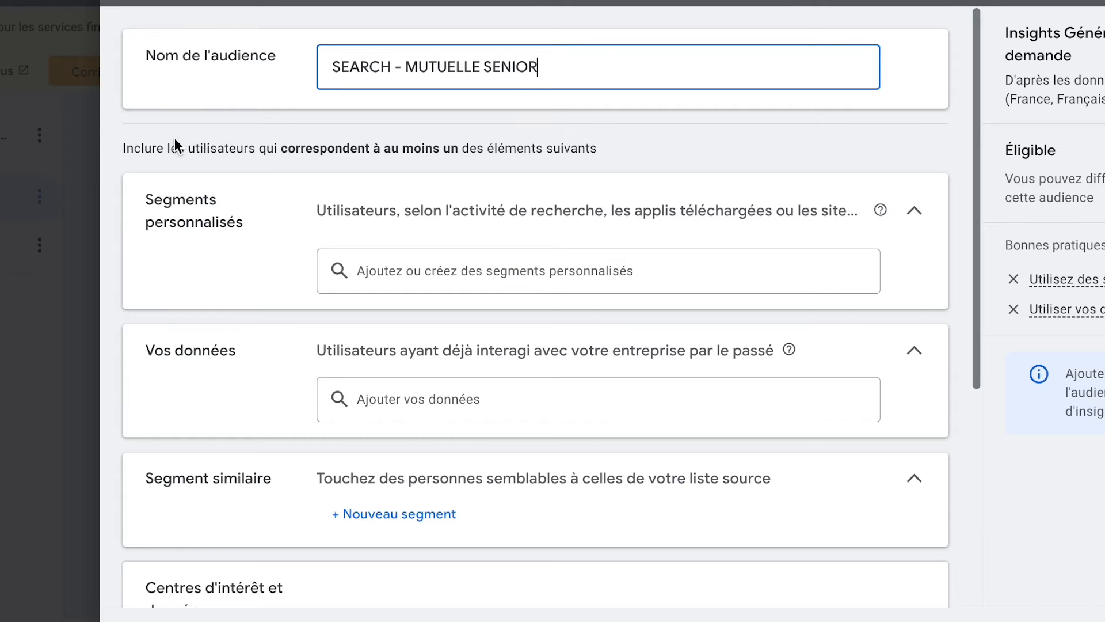
- Create a custom segment MUTUELLE - SEARCH for people who searched Google for "mutuelle senior" and "meilleure mutuelle senior"
left_click(387, 273)
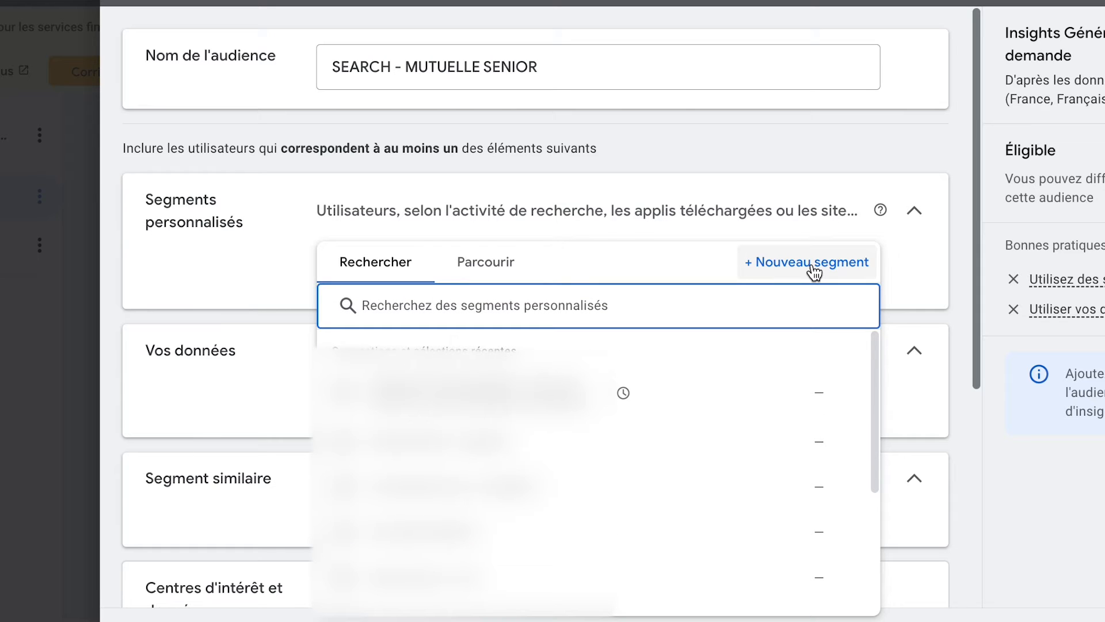
left_click(749, 264)
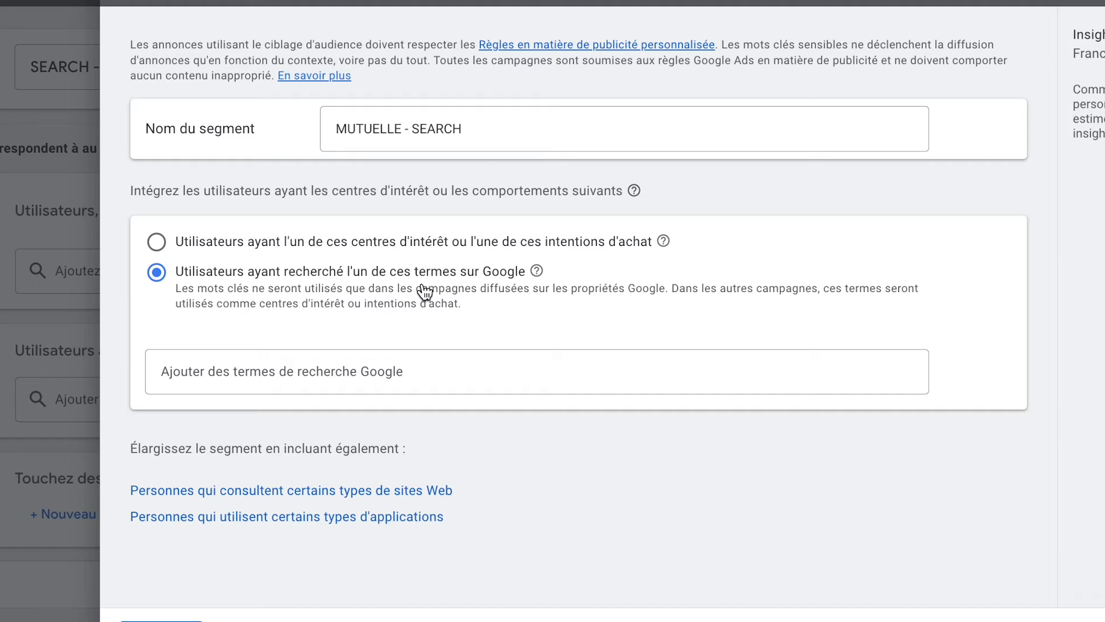
left_click(330, 359)
type("mutuelle senior")
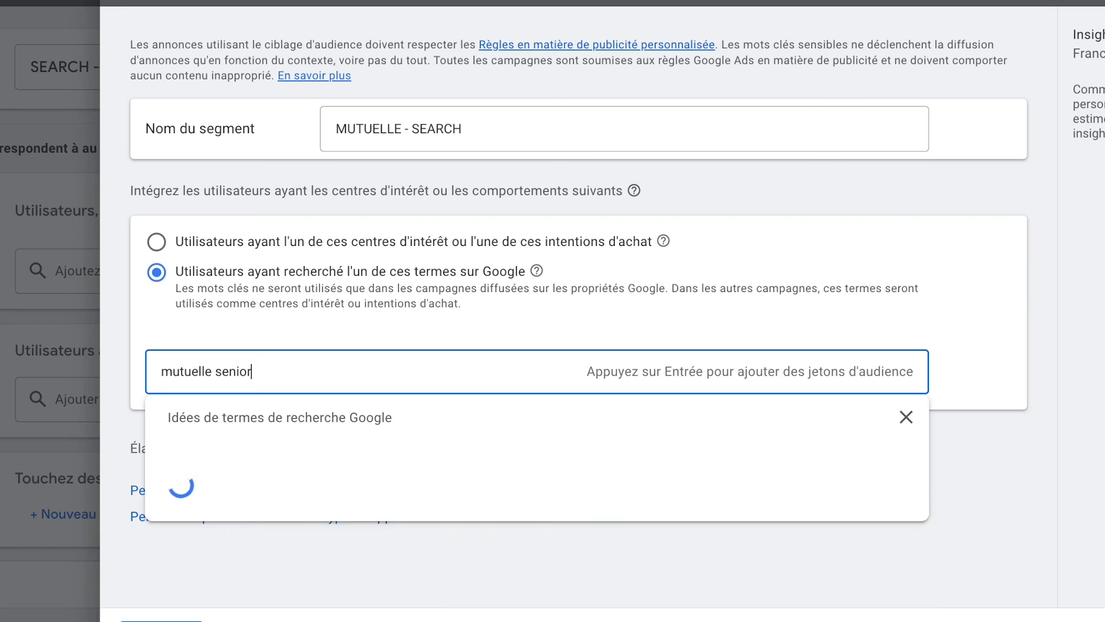
key("Return")
type("meilleure mutuelle senior")
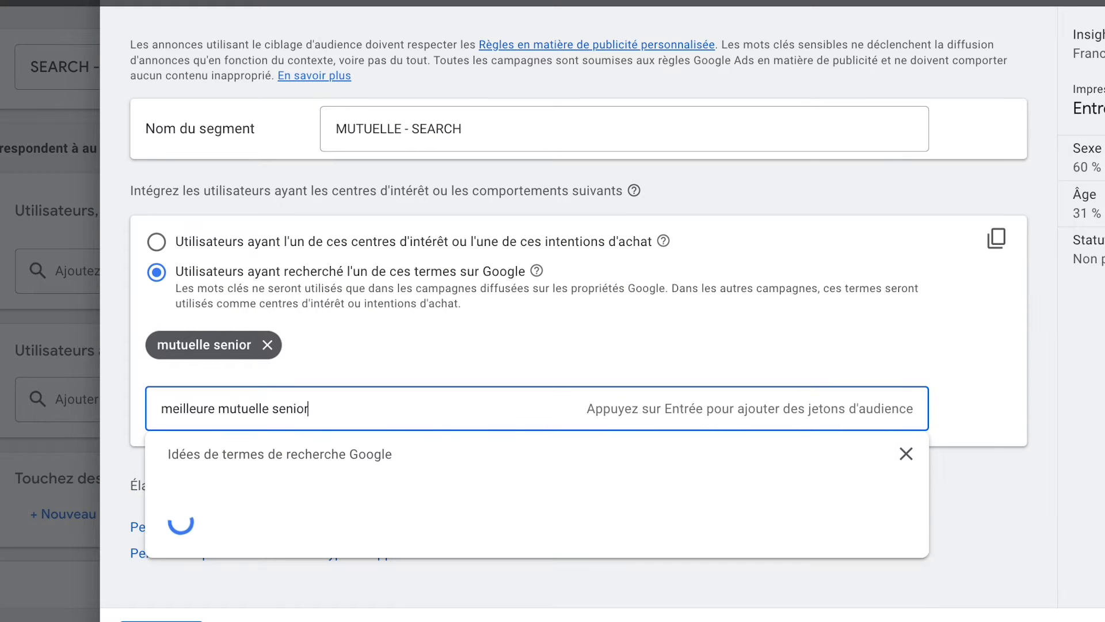
key("Return")
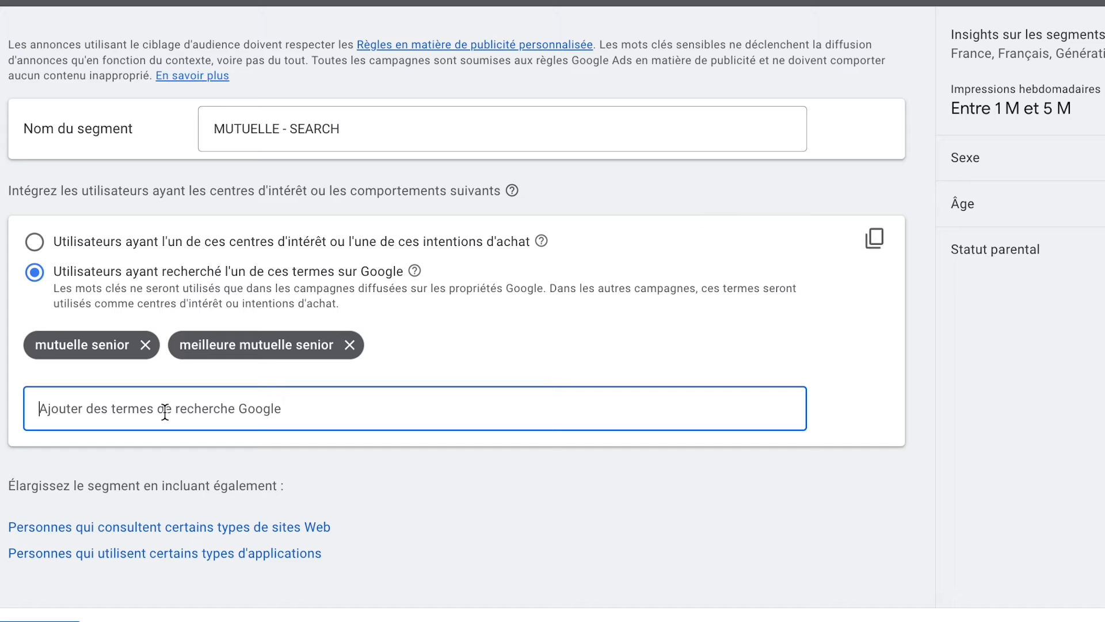
- Add the Google search terms "complementaire santé" and "meilleure mutuelle" to the custom segment
type("complementaire santé")
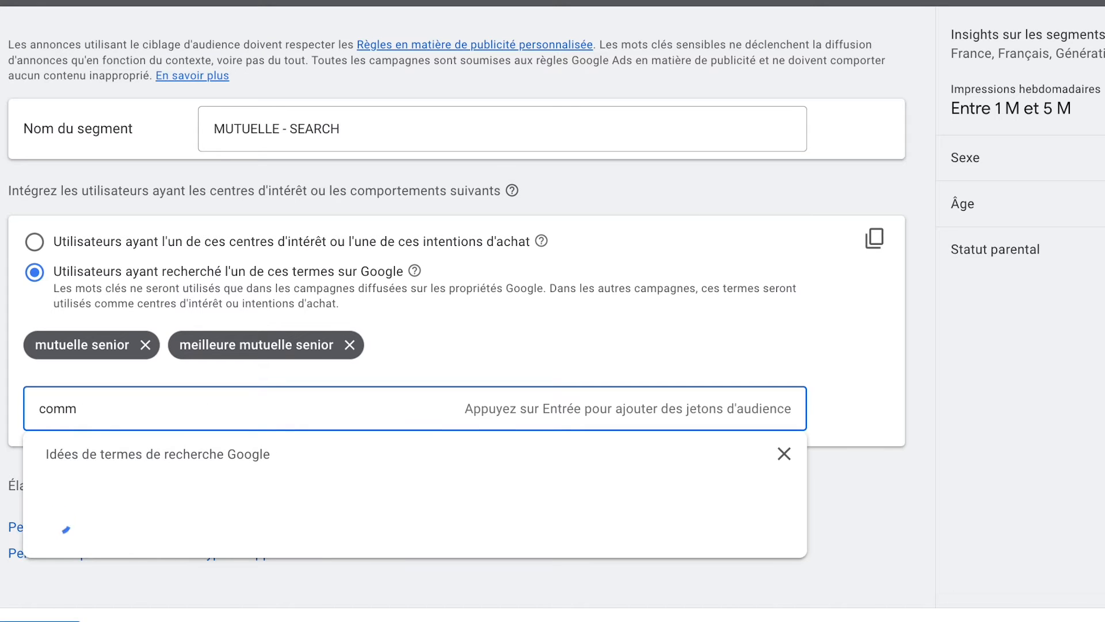
key("Return")
type("meilleure mut")
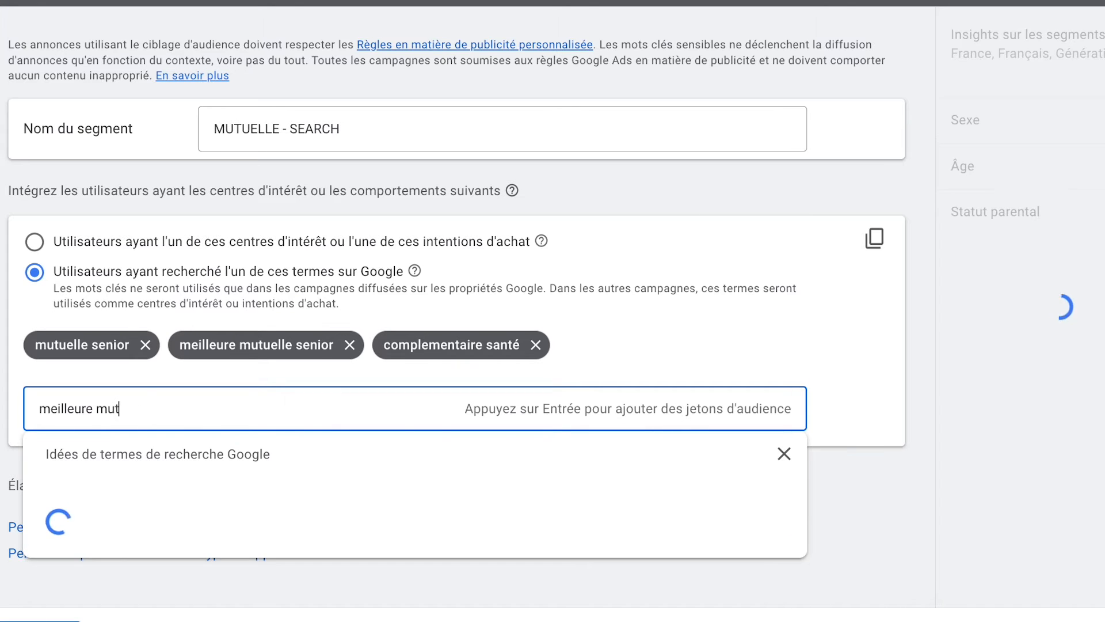
type("uelle")
key("Return")
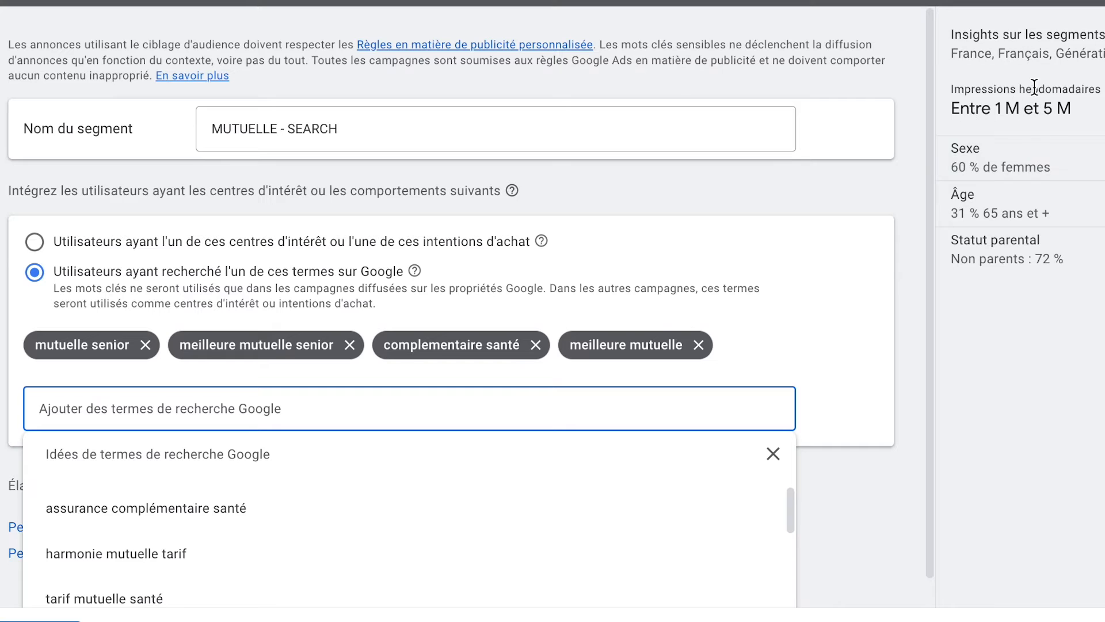
- Add the suggested terms assurance complémentaire santé, tarif mutuelle santé, mutuel santé, mutuelle santé pas cher and meilleur mutuelle to the segment
left_click(92, 508)
left_click(84, 595)
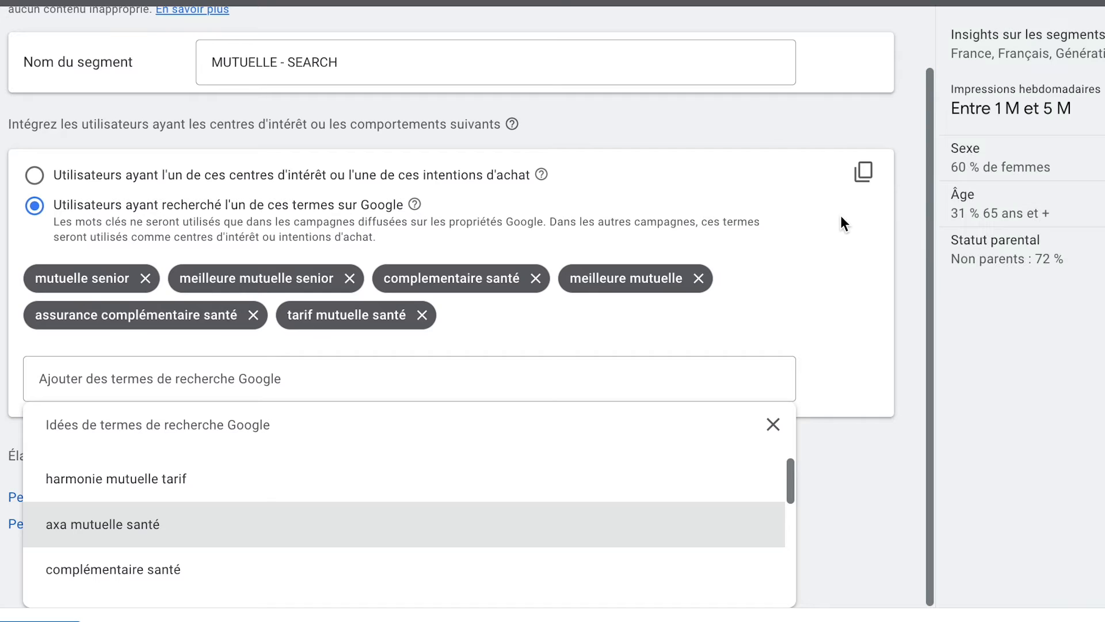
scroll(80, 550, "down", 1)
left_click(80, 550)
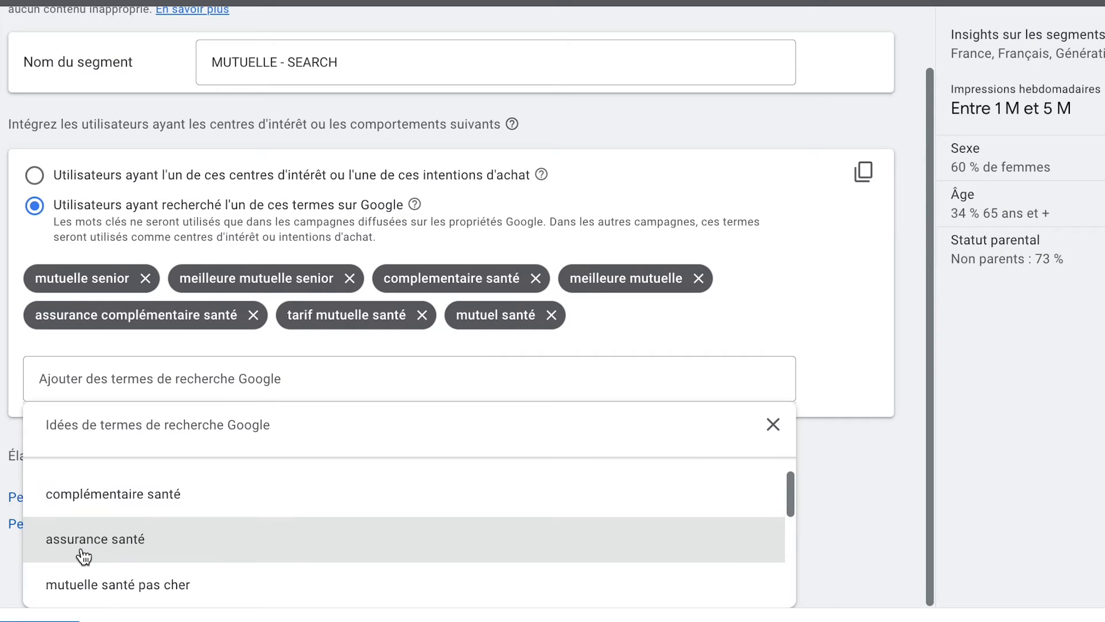
left_click(75, 585)
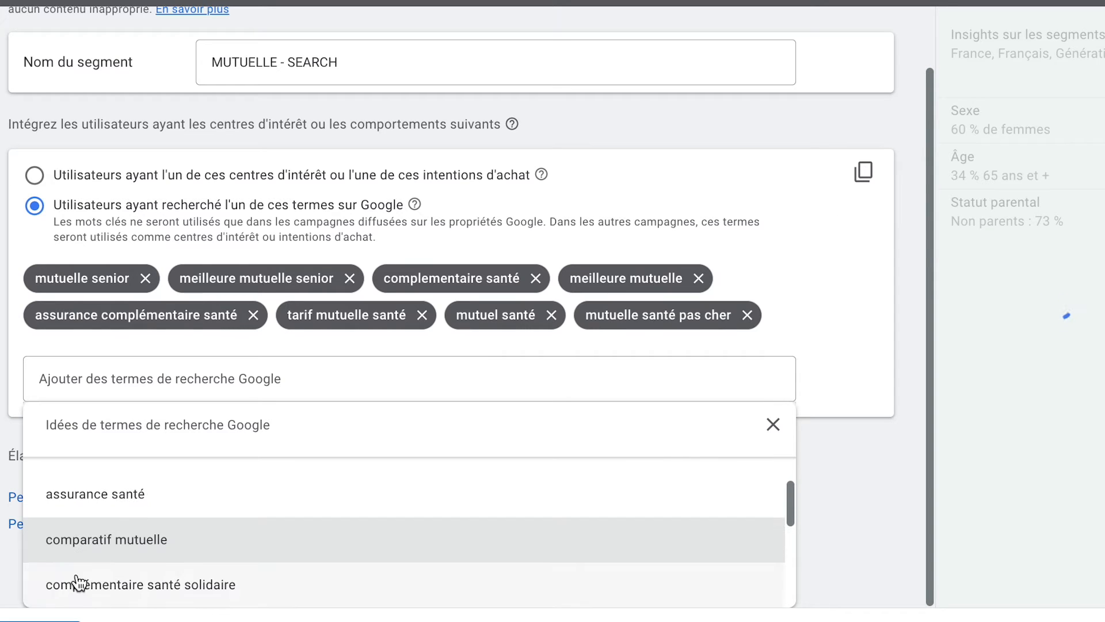
left_click(119, 515)
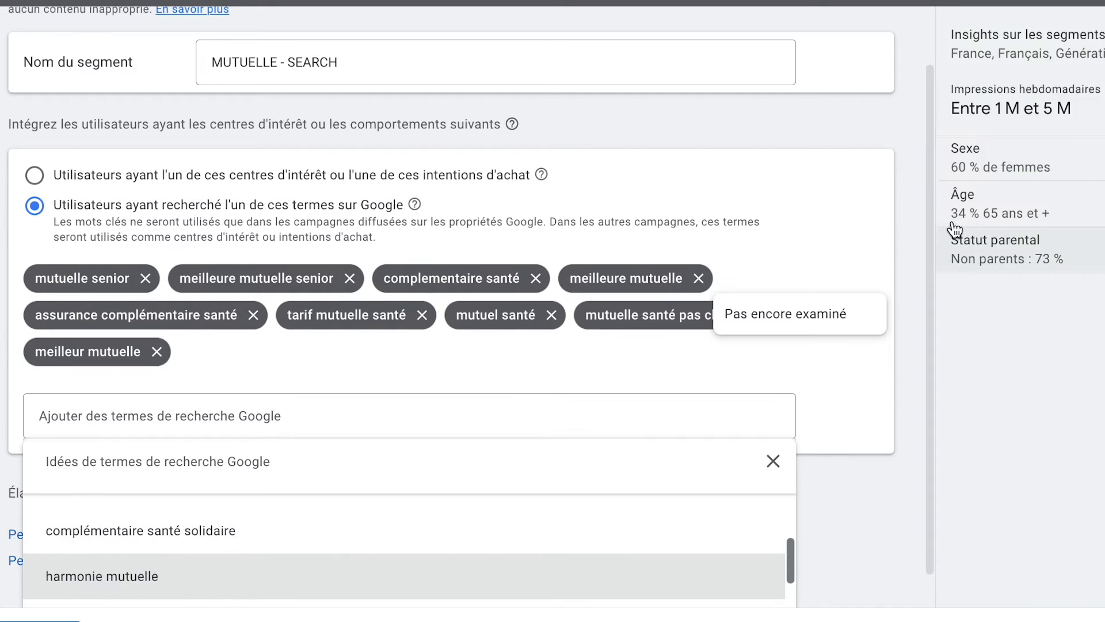
- Add the suggested terms aide complémentaire santé, direct assurance mutuelle, harmonie mutuelle tarif and axa mutuelle santé, and save the segment
scroll(706, 169, "down", 1)
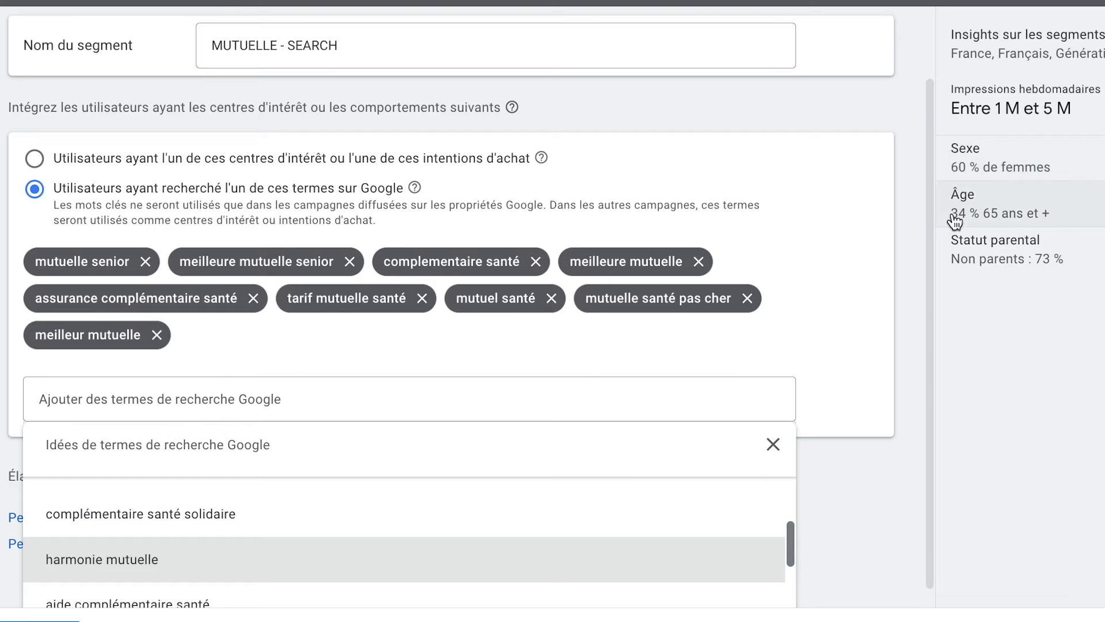
scroll(806, 251, "down", 1)
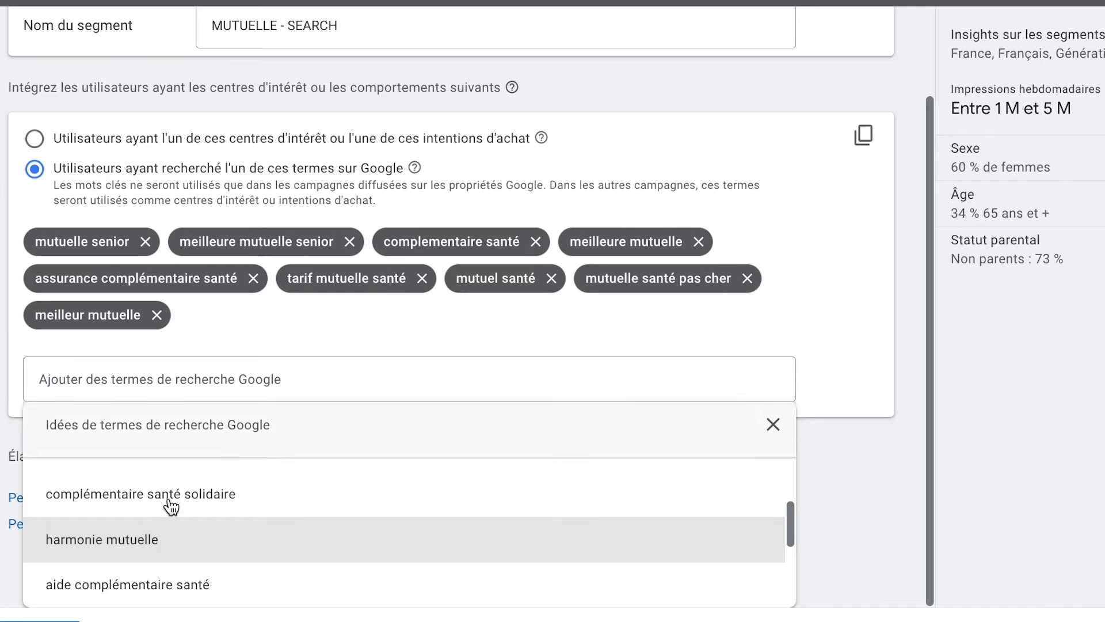
scroll(153, 530, "down", 1)
left_click(124, 570)
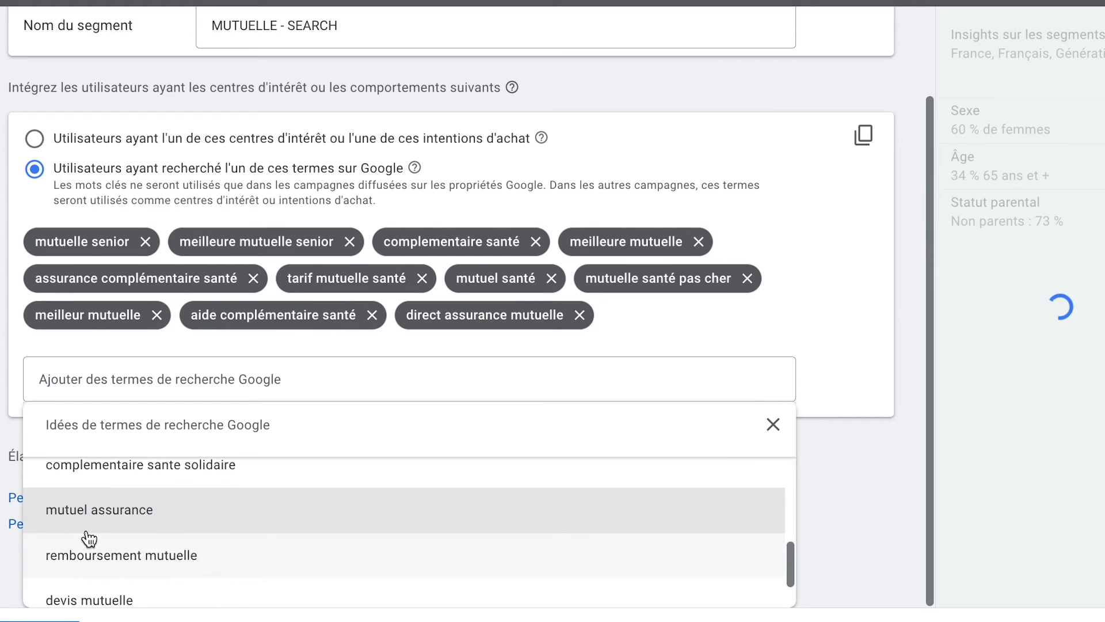
scroll(87, 536, "up", 5)
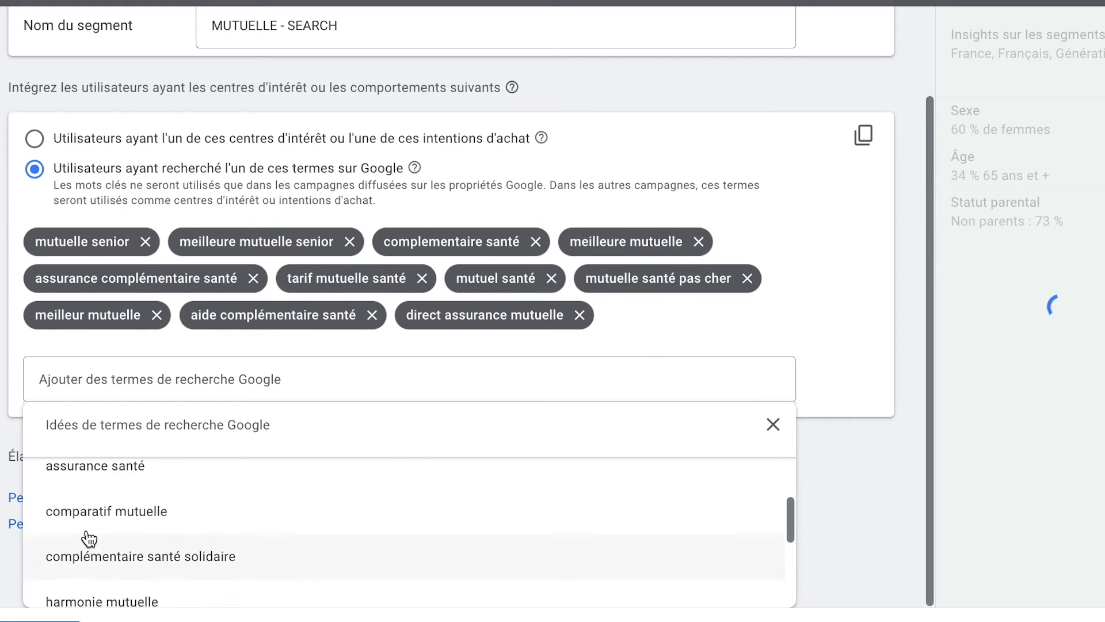
left_click(85, 525)
left_click(85, 525)
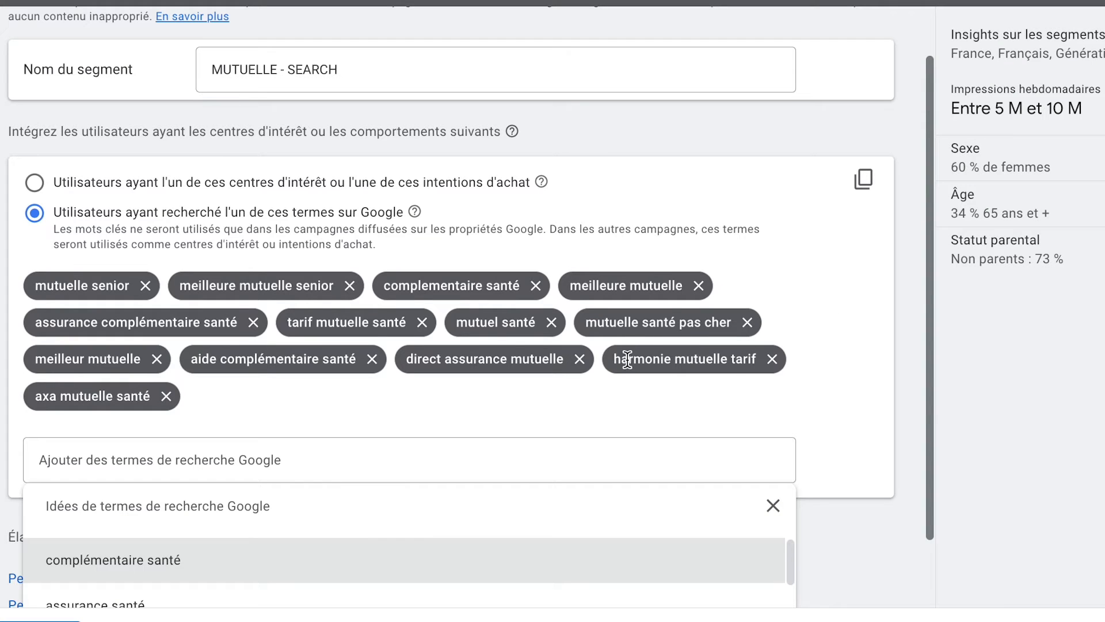
left_click(642, 167)
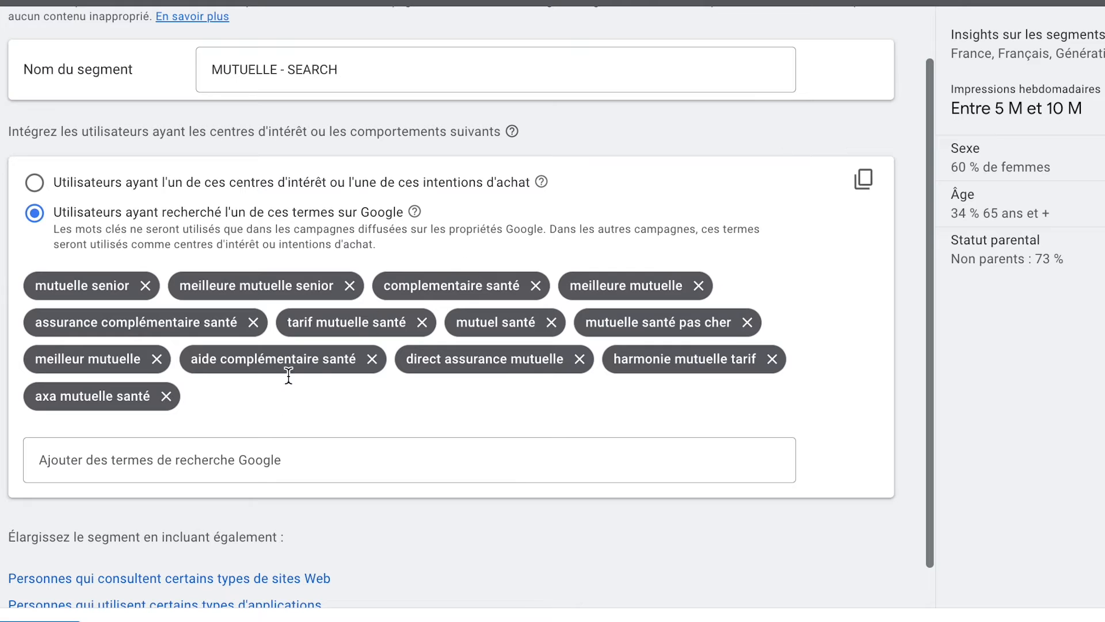
left_click(41, 620)
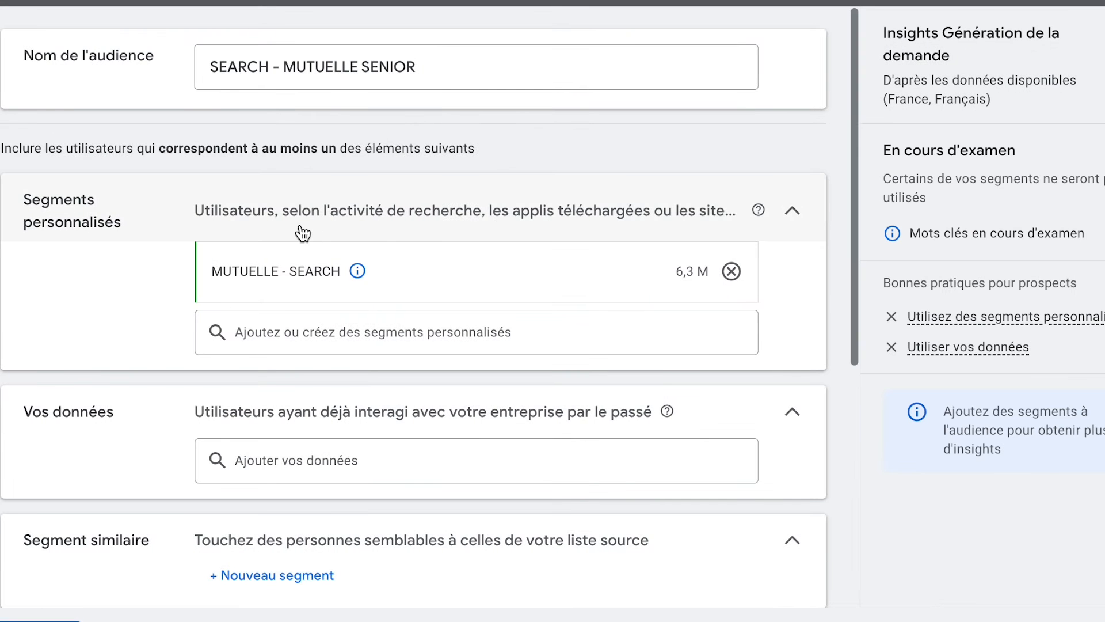
- Restrict the audience's demographics to a minimum age of 55
scroll(276, 216, "down", 2)
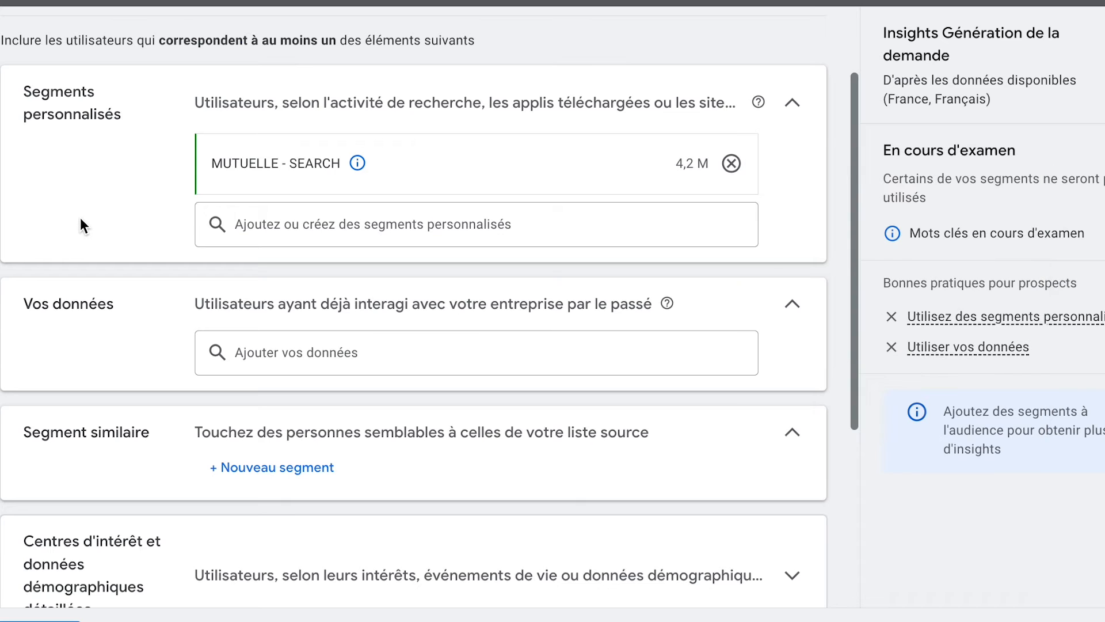
scroll(81, 223, "down", 5)
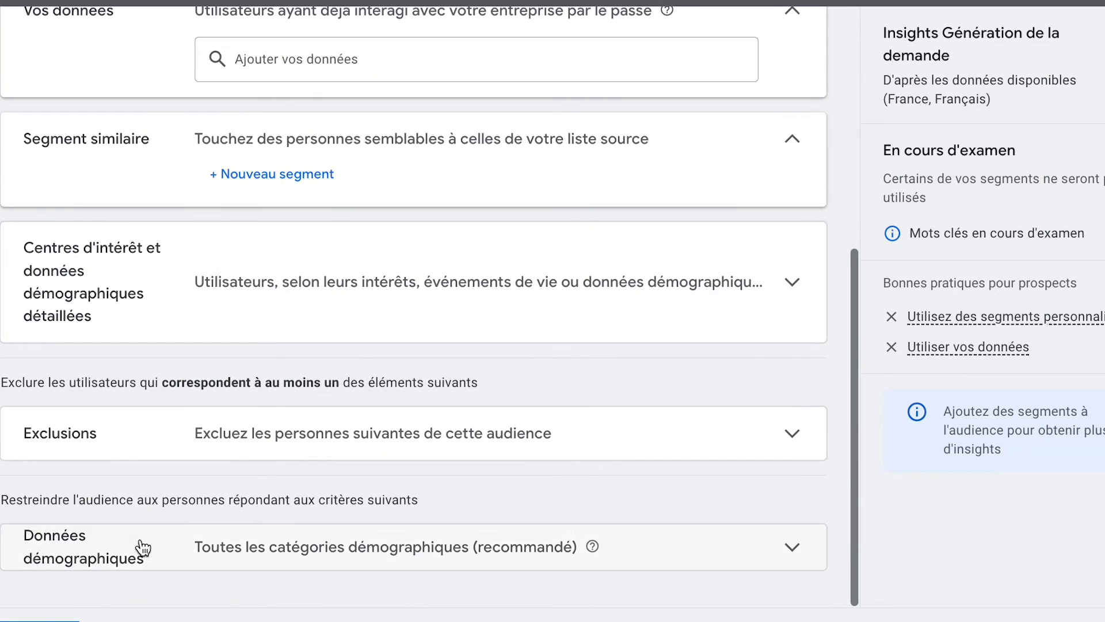
left_click(143, 548)
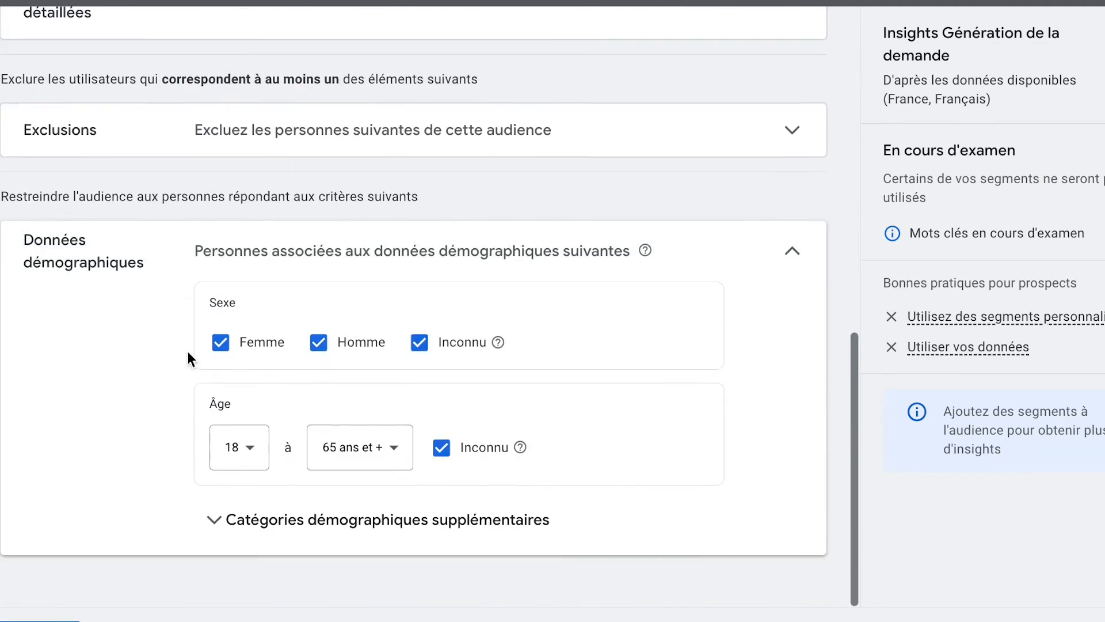
left_click(226, 447)
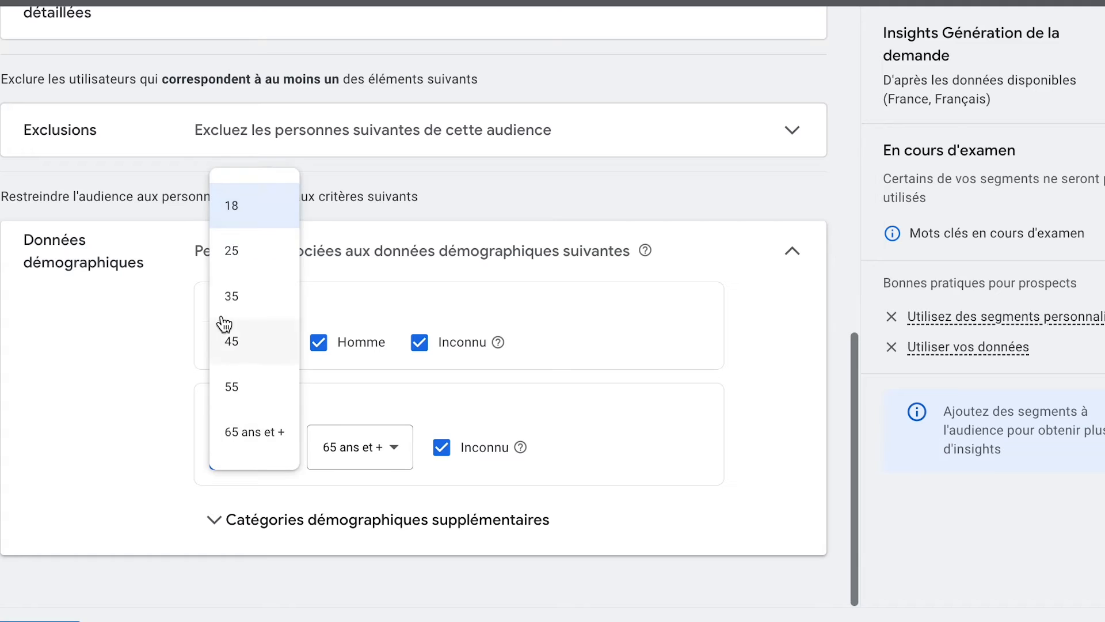
left_click(231, 386)
scroll(147, 392, "down", 1)
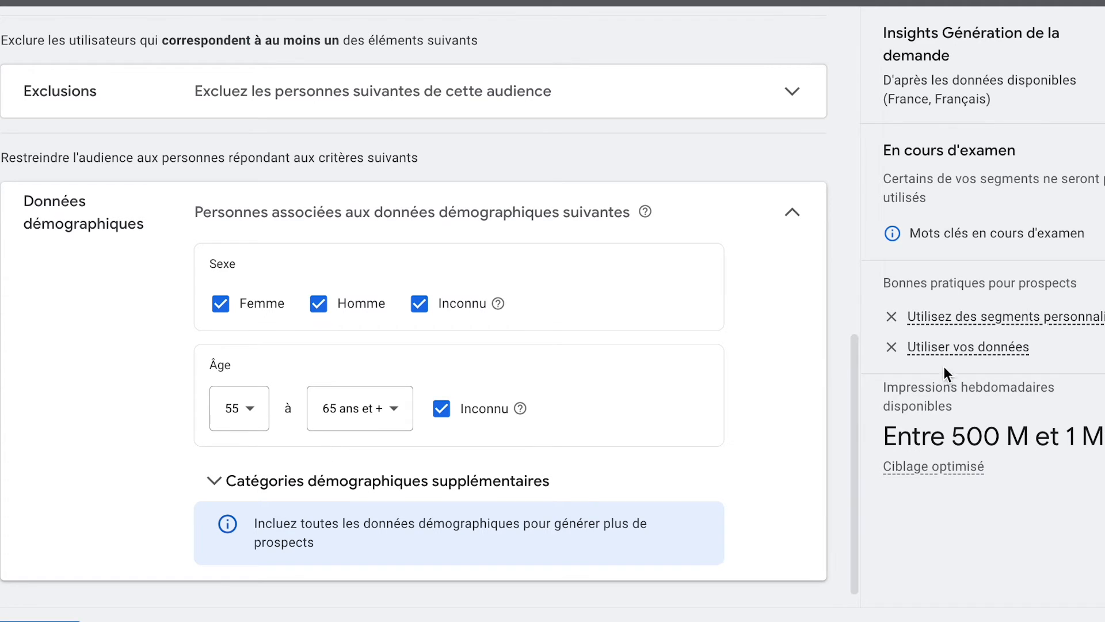
- Exclude people of unknown (Inconnu) age and unknown sex from the audience's demographics
scroll(102, 379, "up", 12)
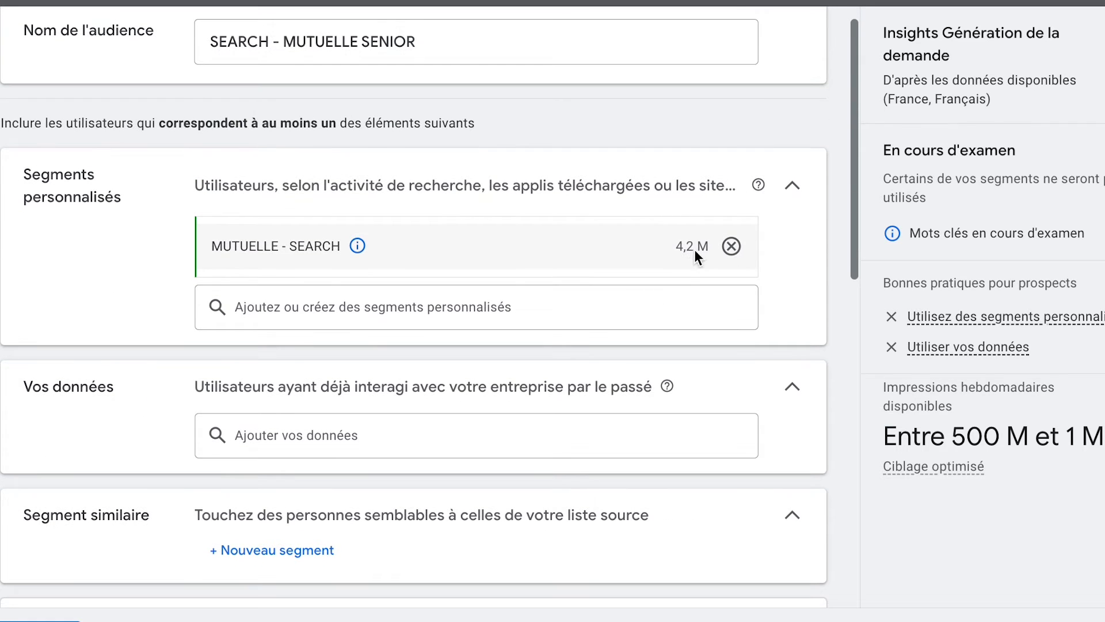
scroll(139, 407, "down", 10)
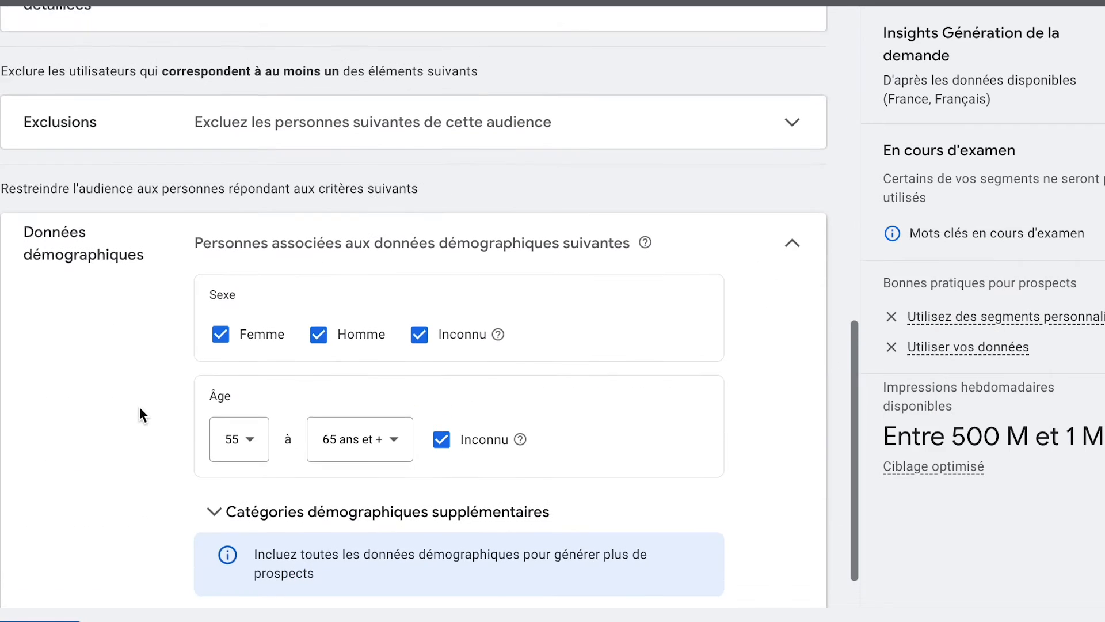
left_click(442, 440)
left_click(419, 346)
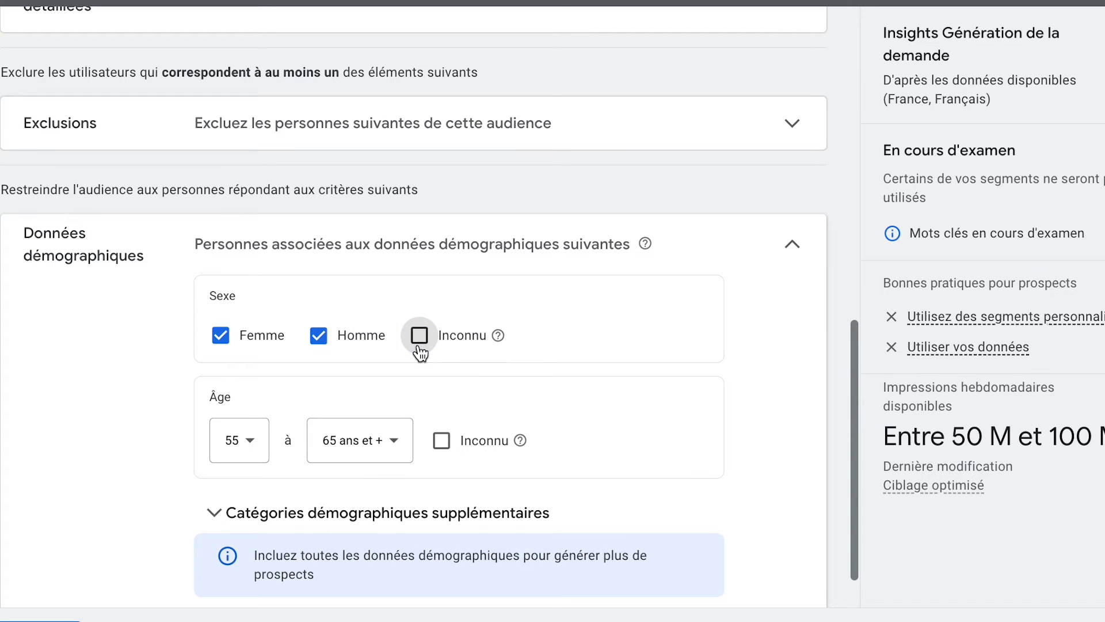
- Review the audience's custom segment, data segments and demographic restrictions
scroll(447, 288, "up", 10)
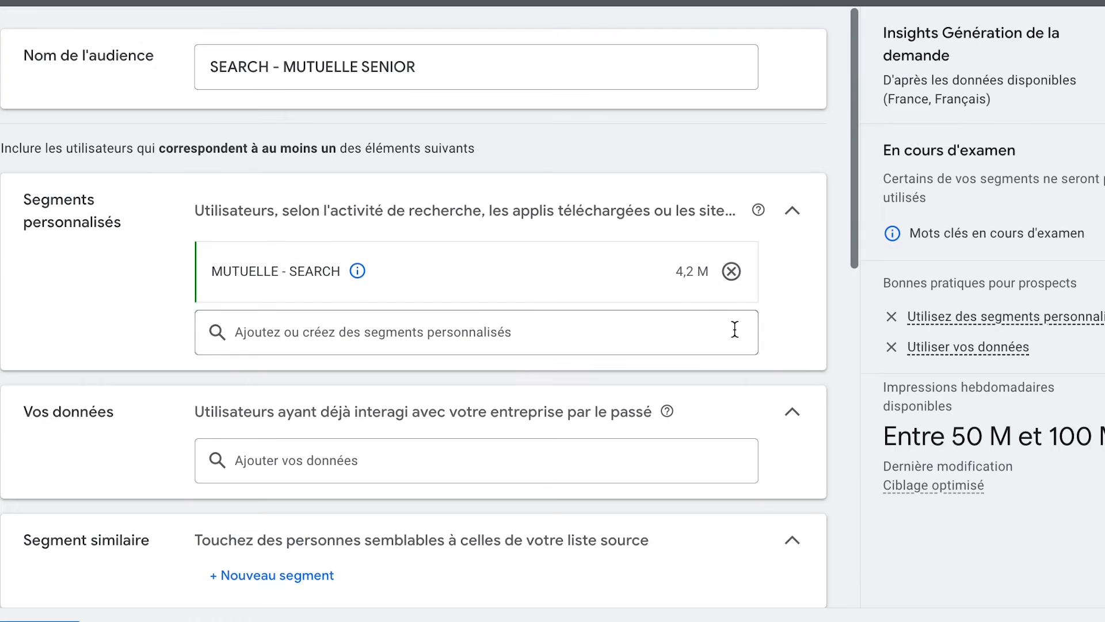
scroll(620, 429, "down", 10)
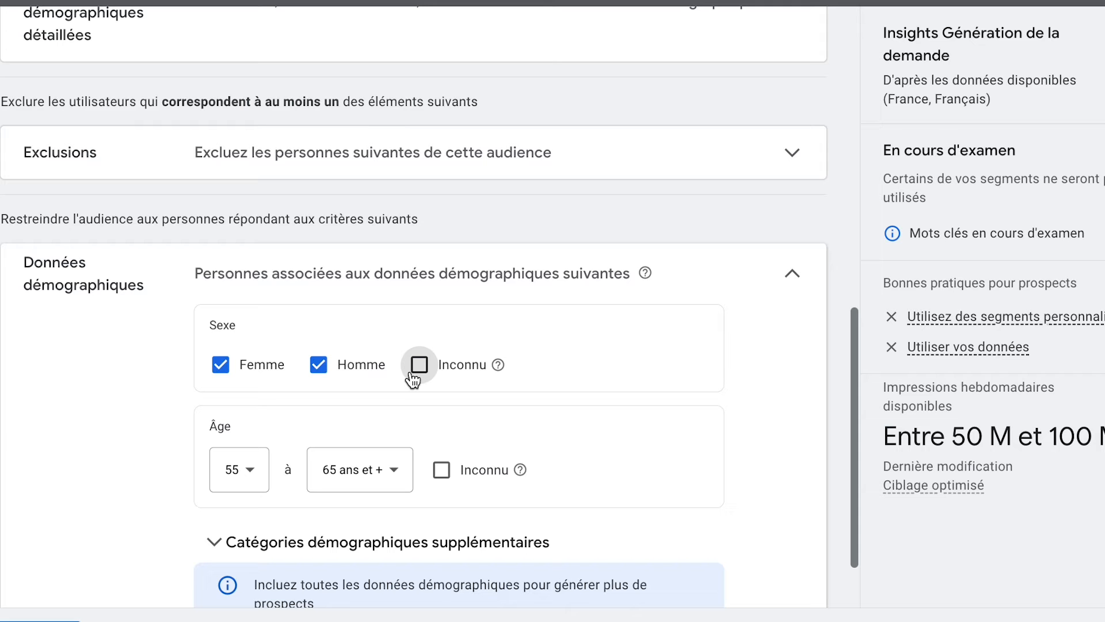
scroll(412, 377, "up", 2)
scroll(402, 323, "down", 3)
scroll(402, 323, "up", 10)
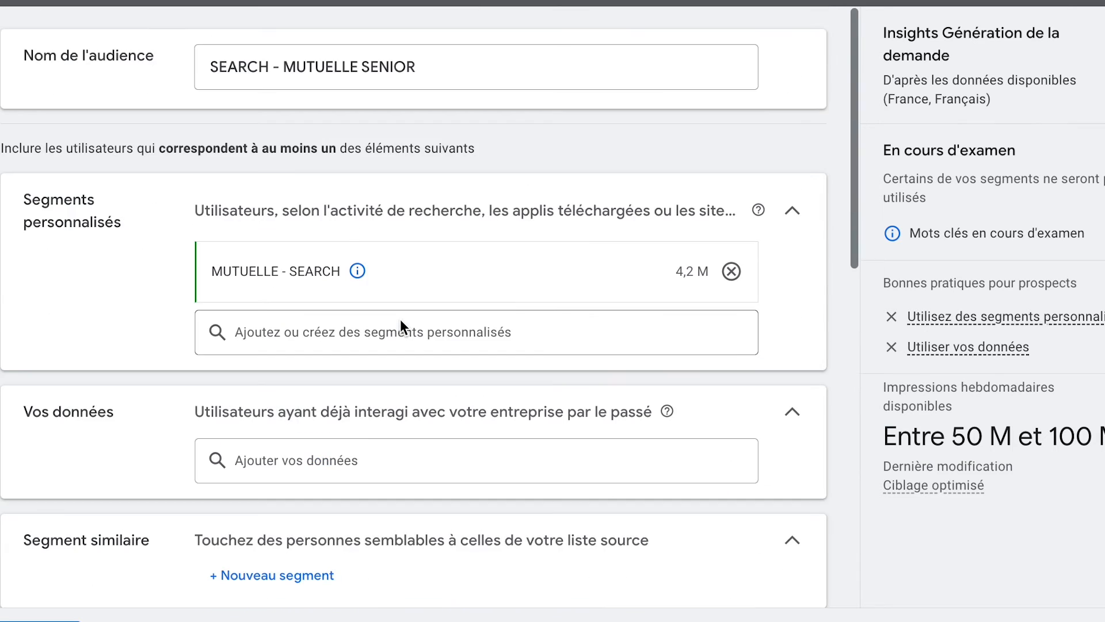
scroll(400, 319, "down", 12)
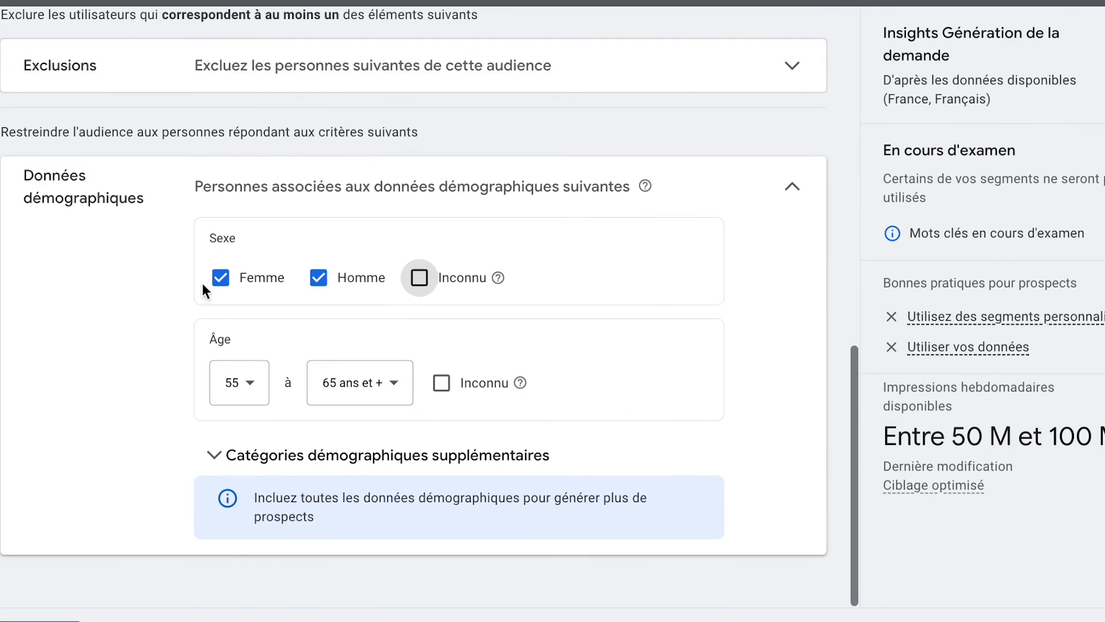
scroll(130, 363, "up", 8)
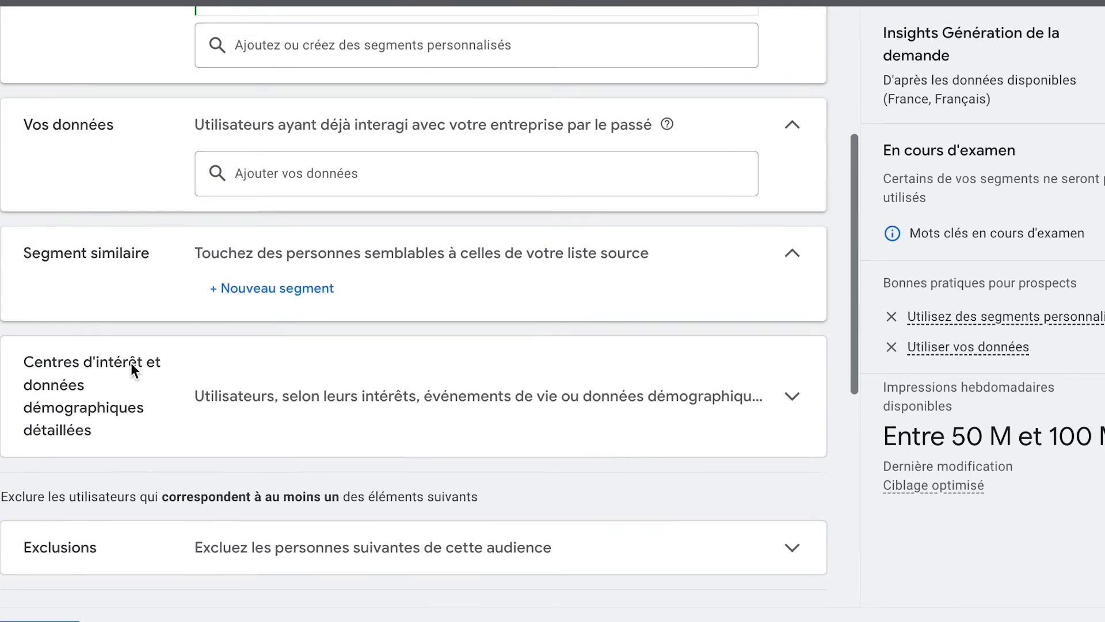
scroll(175, 414, "up", 5)
- Exclude Tous les visiteurs (Google Ads) and Tous les utilisateurs ayant effectué une conversion from the audience, and save the audience
scroll(177, 416, "down", 7)
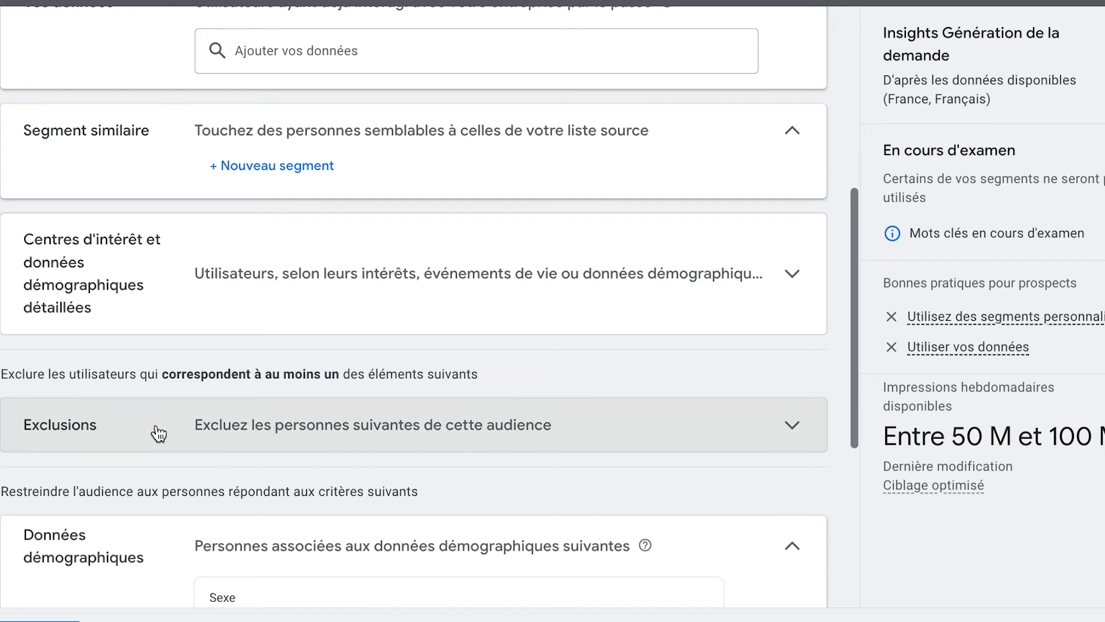
left_click(157, 434)
scroll(264, 409, "down", 1)
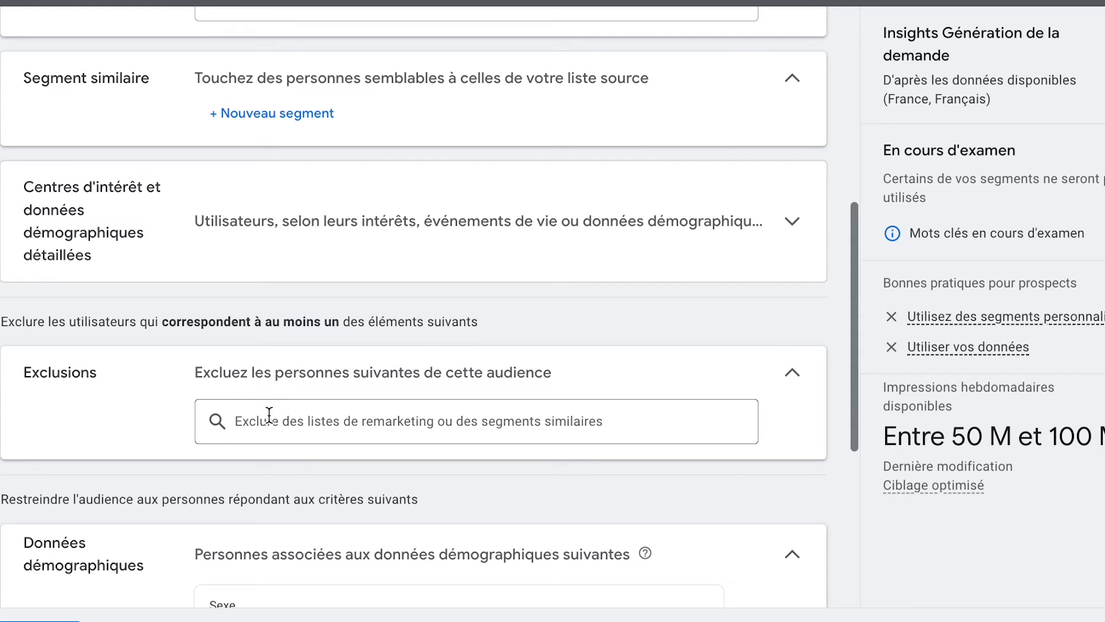
left_click(269, 415)
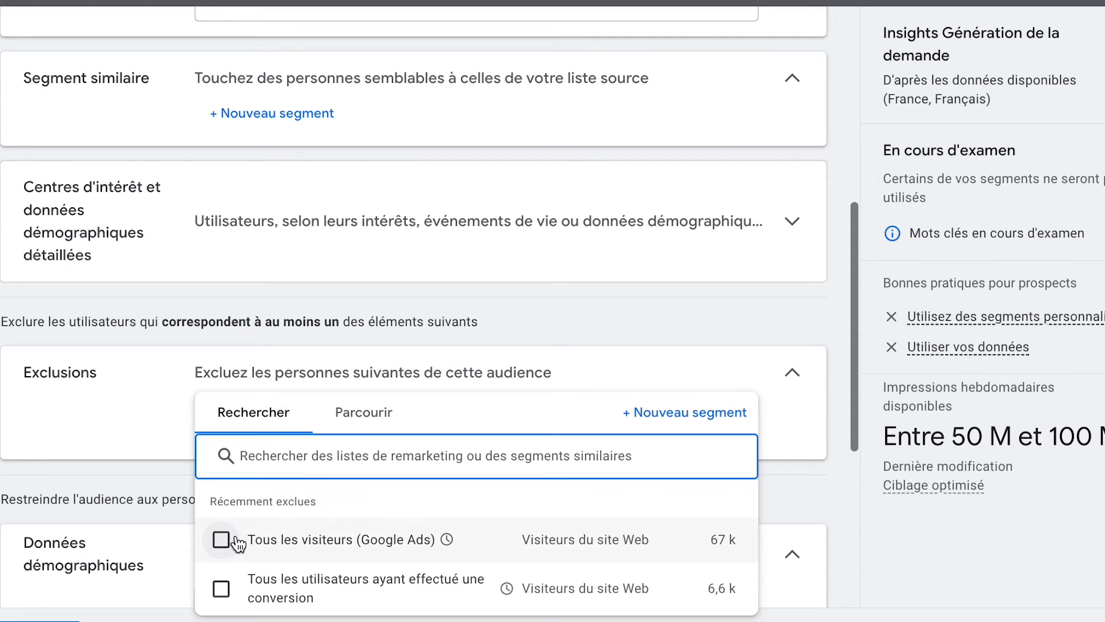
left_click(222, 537)
left_click(221, 616)
left_click(133, 395)
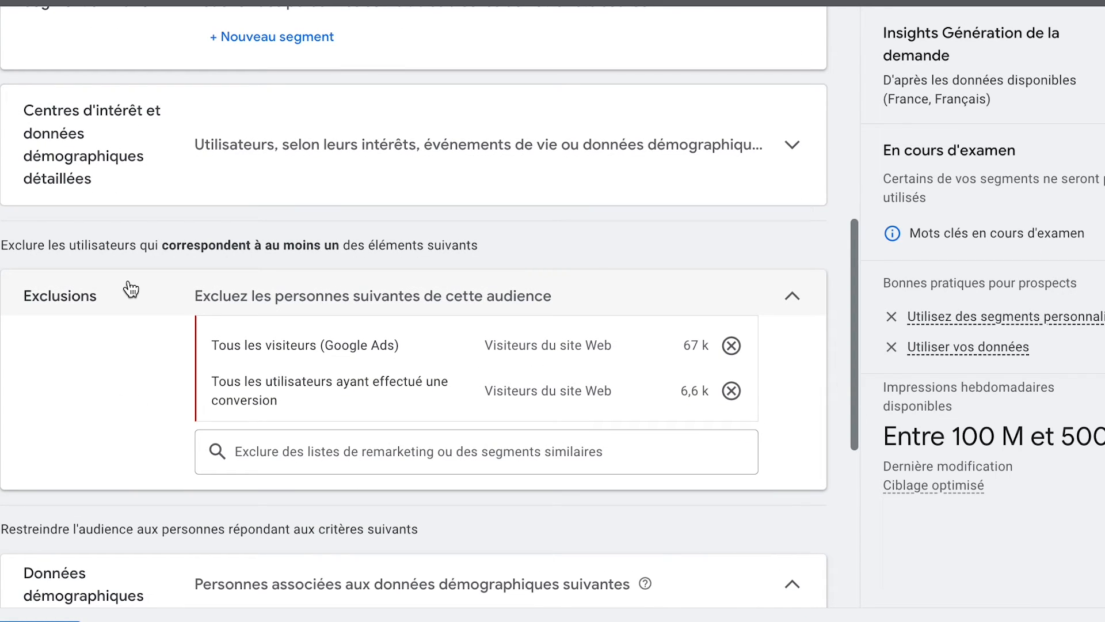
scroll(131, 289, "up", 8)
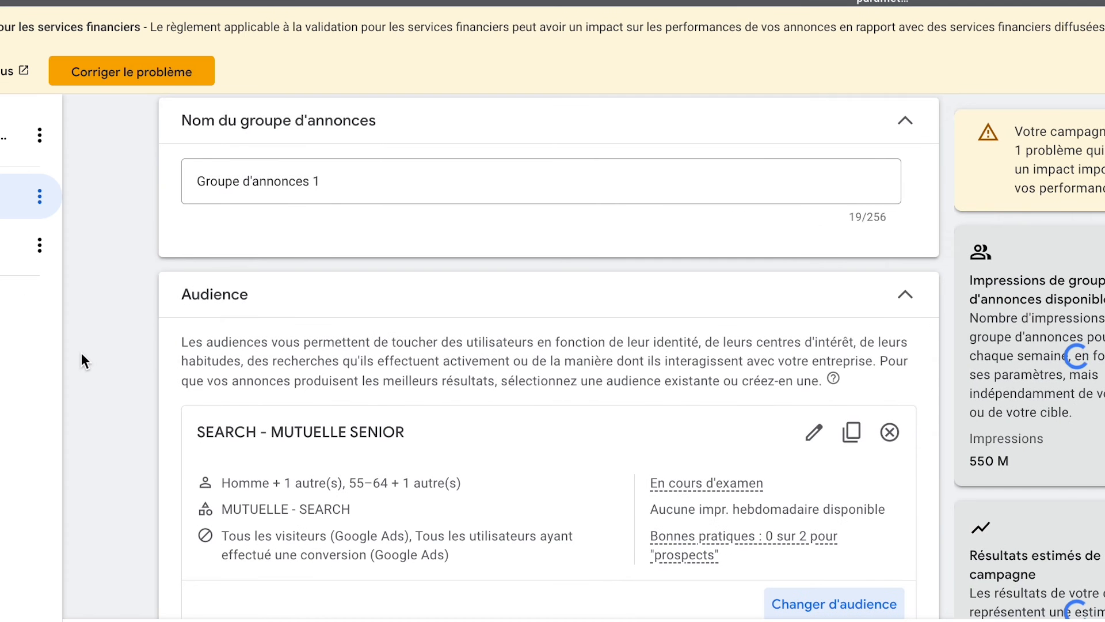
- Turn off optimised targeting (Utiliser le ciblage optimisé) for the ad group and check its estimated impressions
scroll(81, 353, "down", 2)
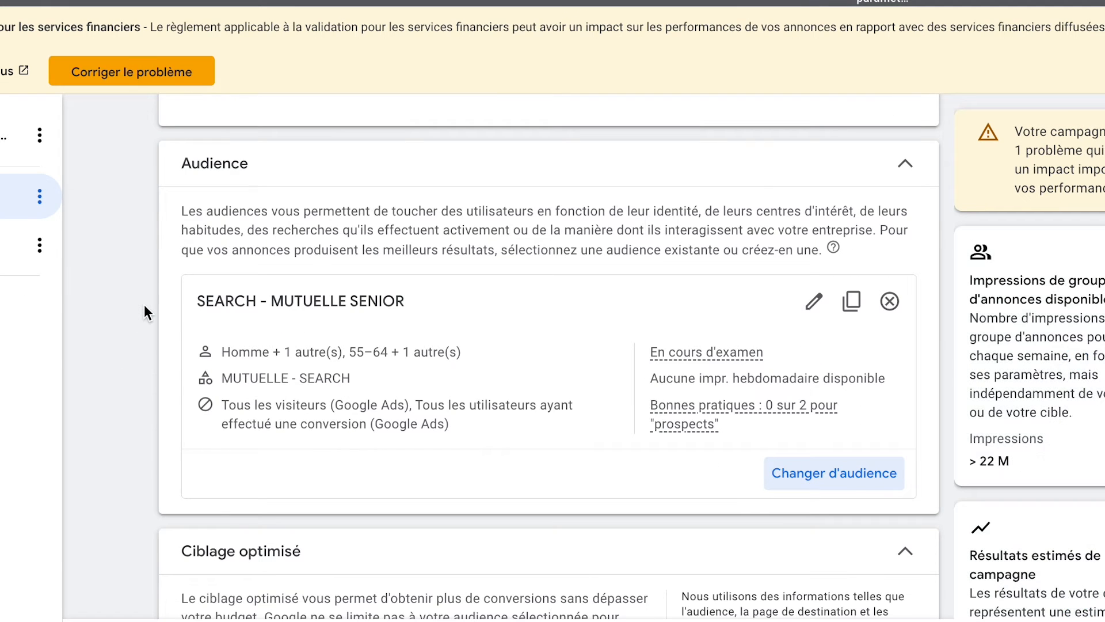
scroll(144, 305, "down", 4)
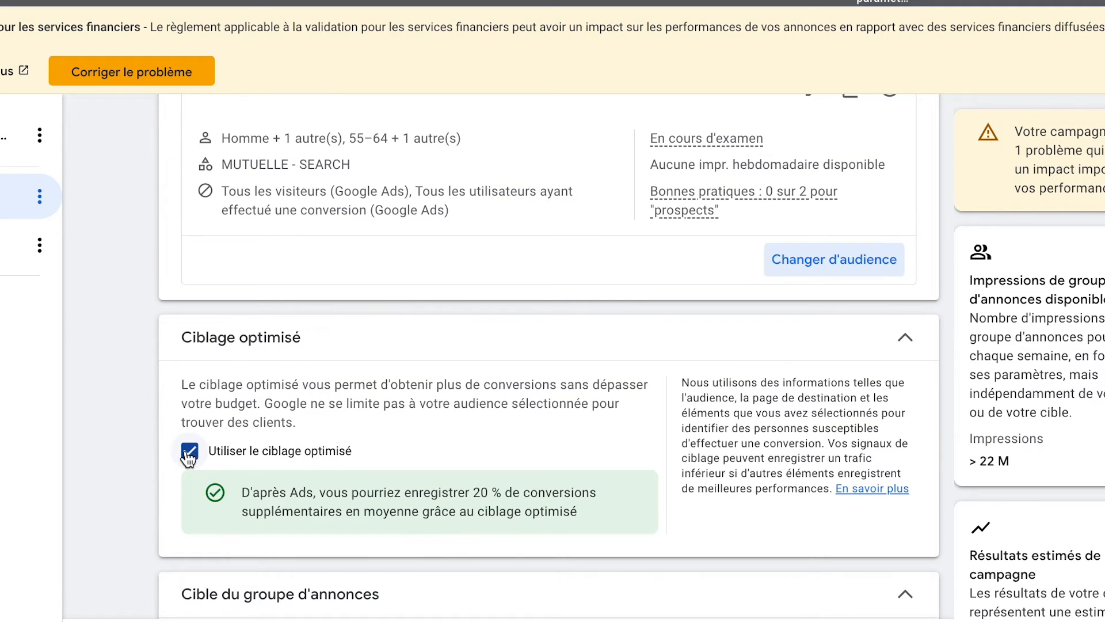
left_click(189, 452)
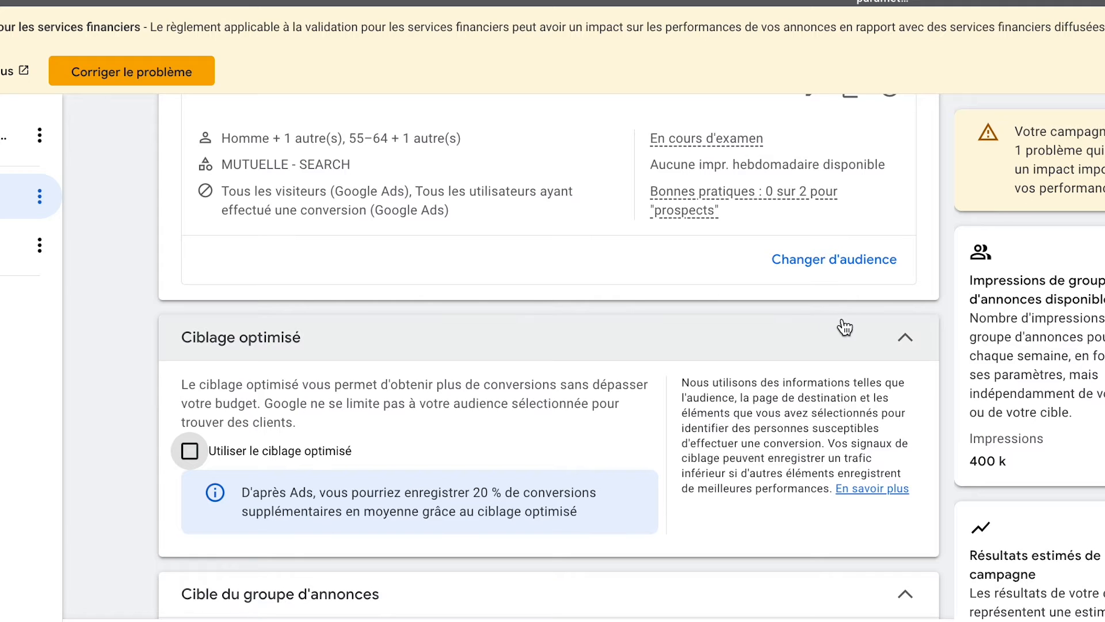
left_click_drag(1007, 460, 967, 461)
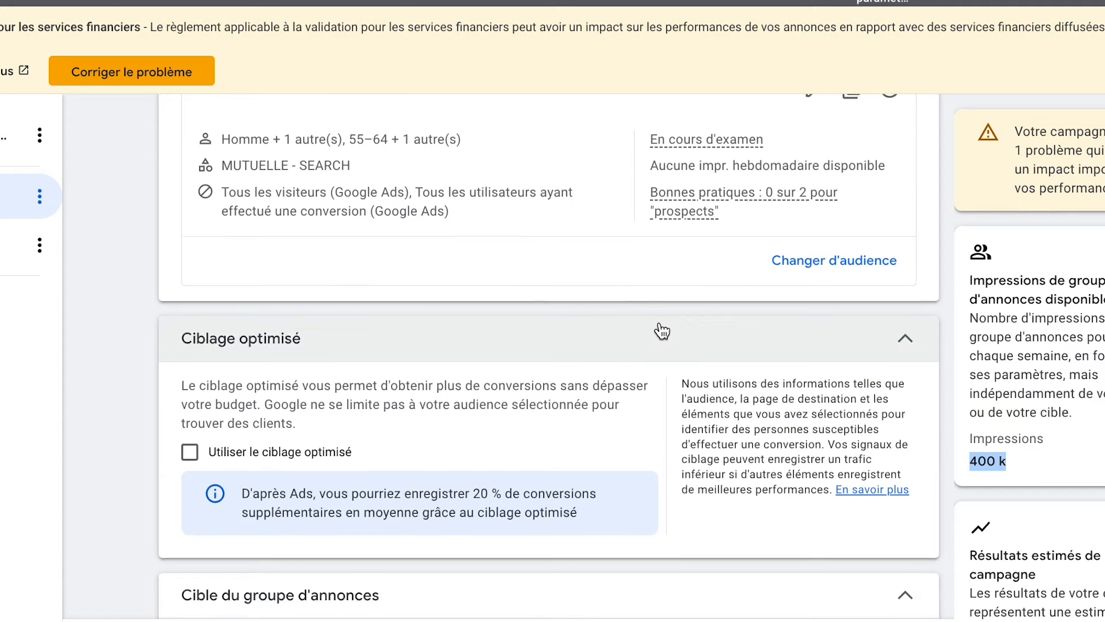
- Include people of unknown sex and unknown age again in the SEARCH - MUTUELLE SENIOR audience, save it, and check the estimated impressions
scroll(660, 330, "up", 1)
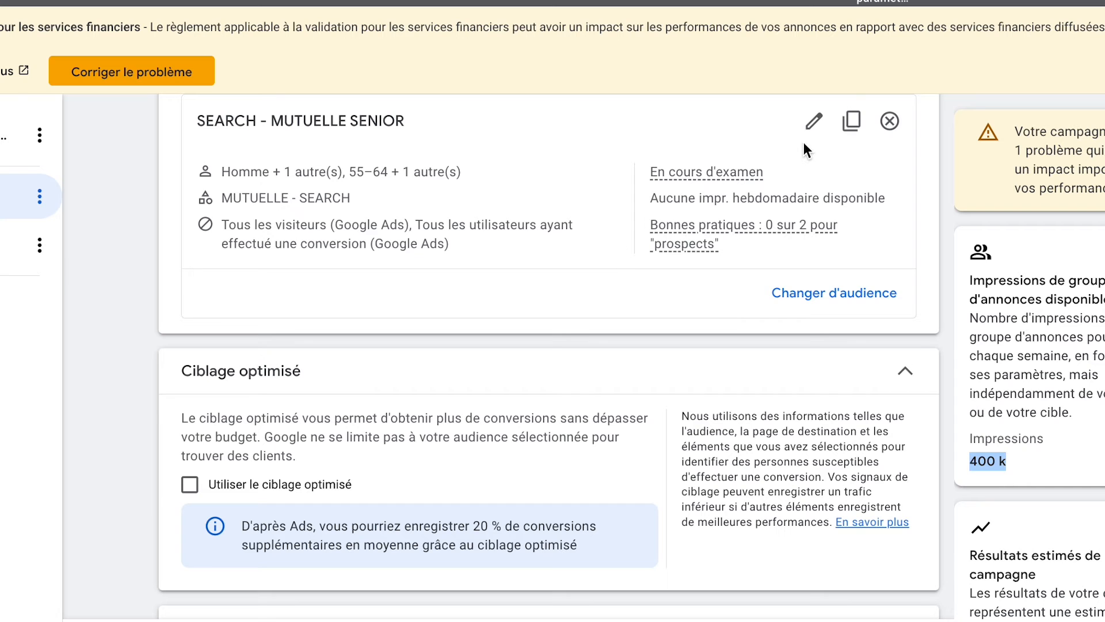
left_click(813, 121)
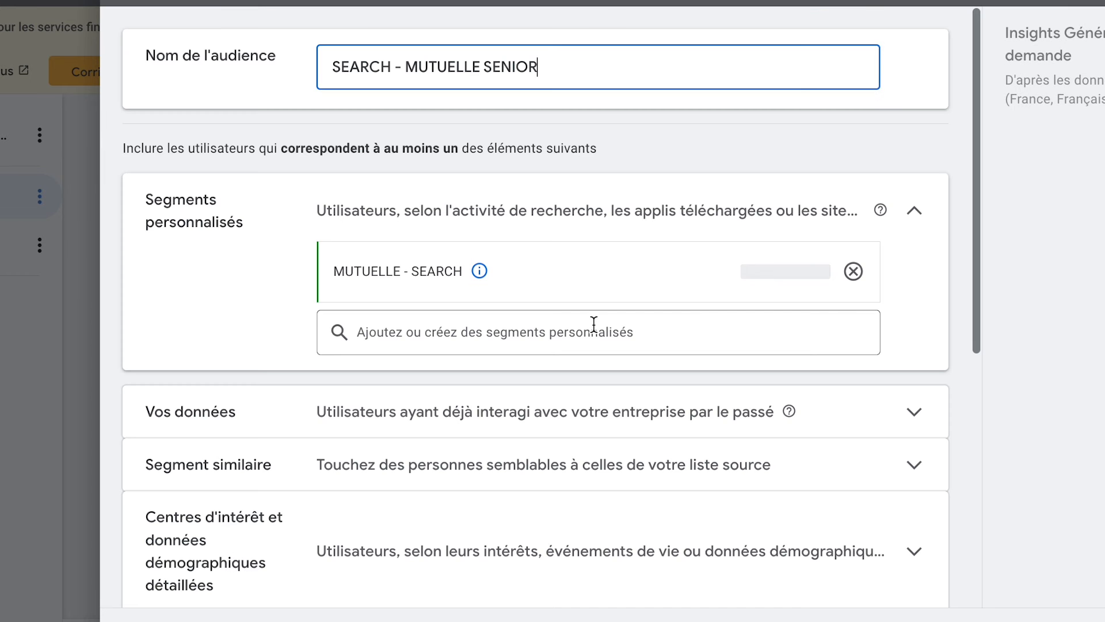
scroll(594, 323, "down", 8)
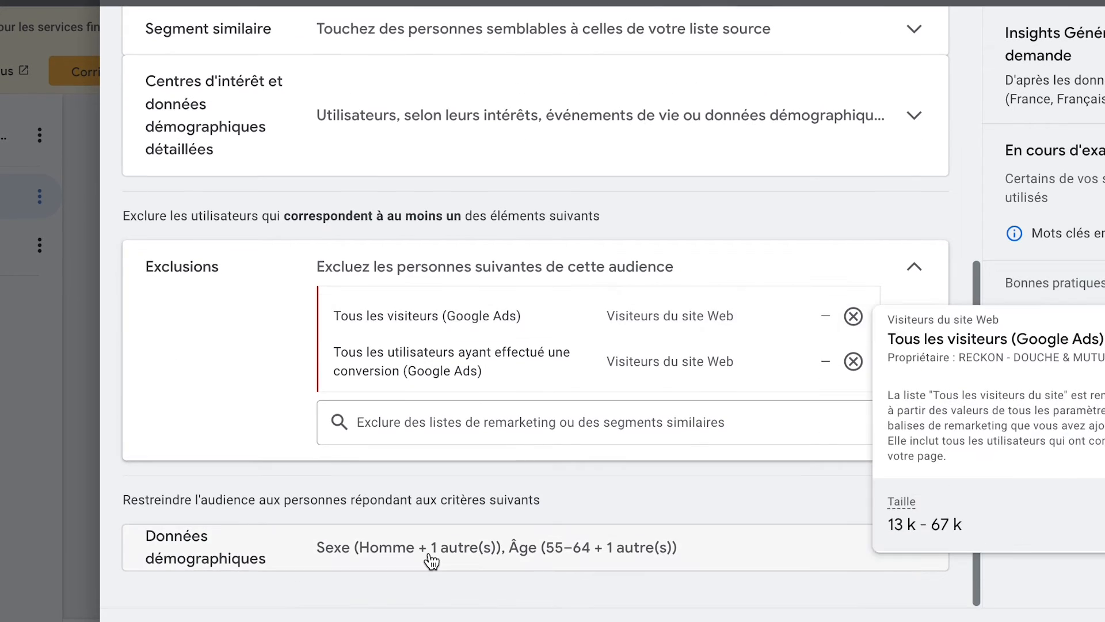
left_click(432, 561)
left_click(544, 314)
left_click(559, 417)
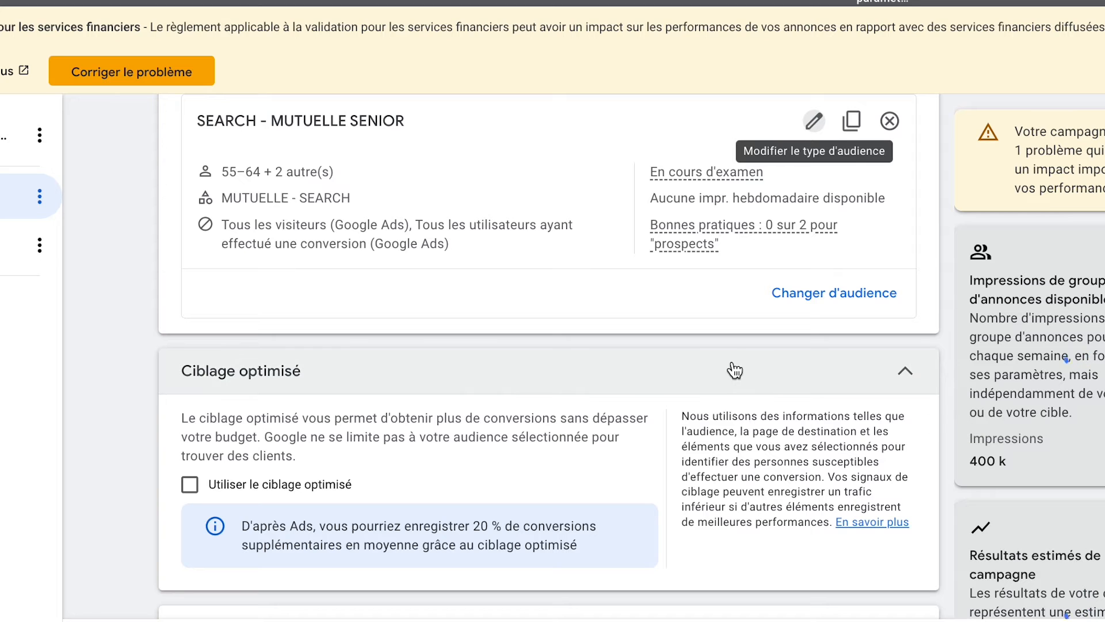
scroll(747, 338, "down", 4)
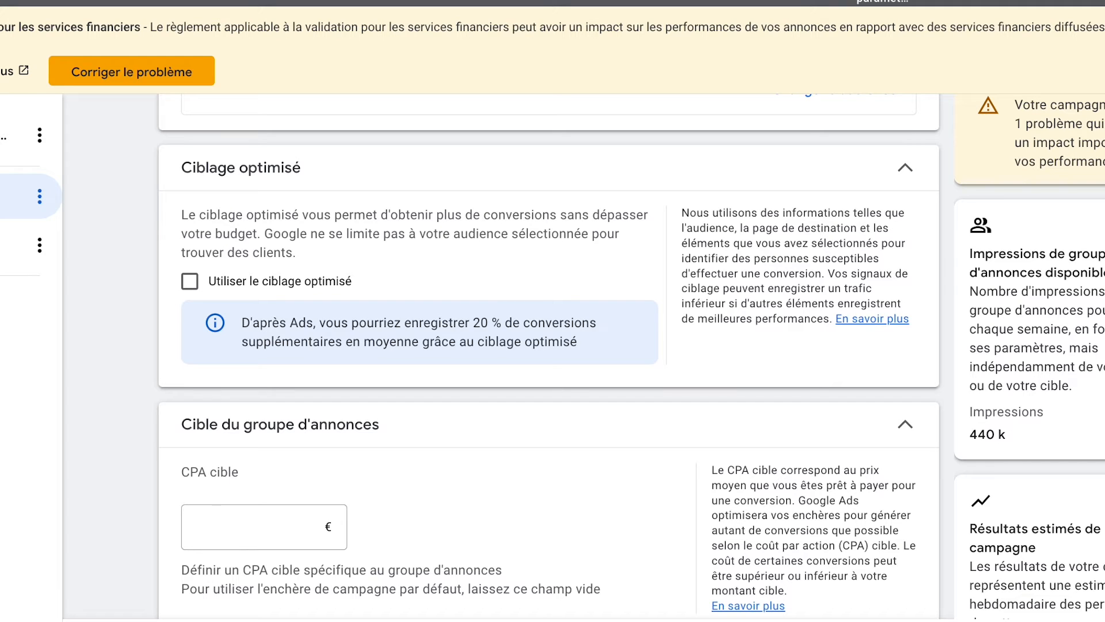
triple_click(993, 435)
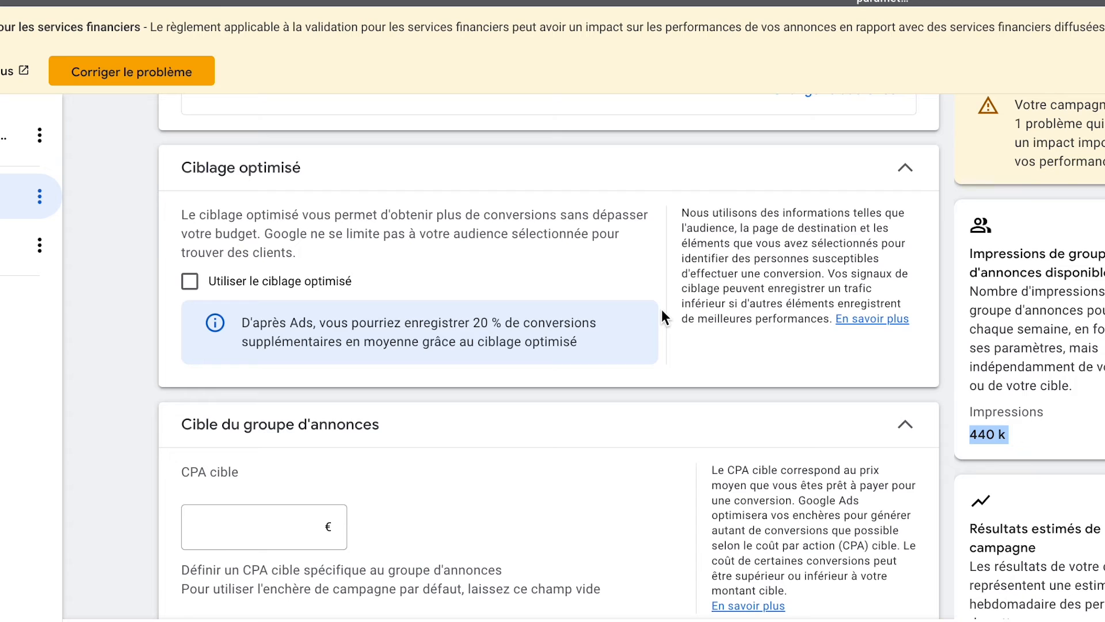
scroll(561, 260, "up", 4)
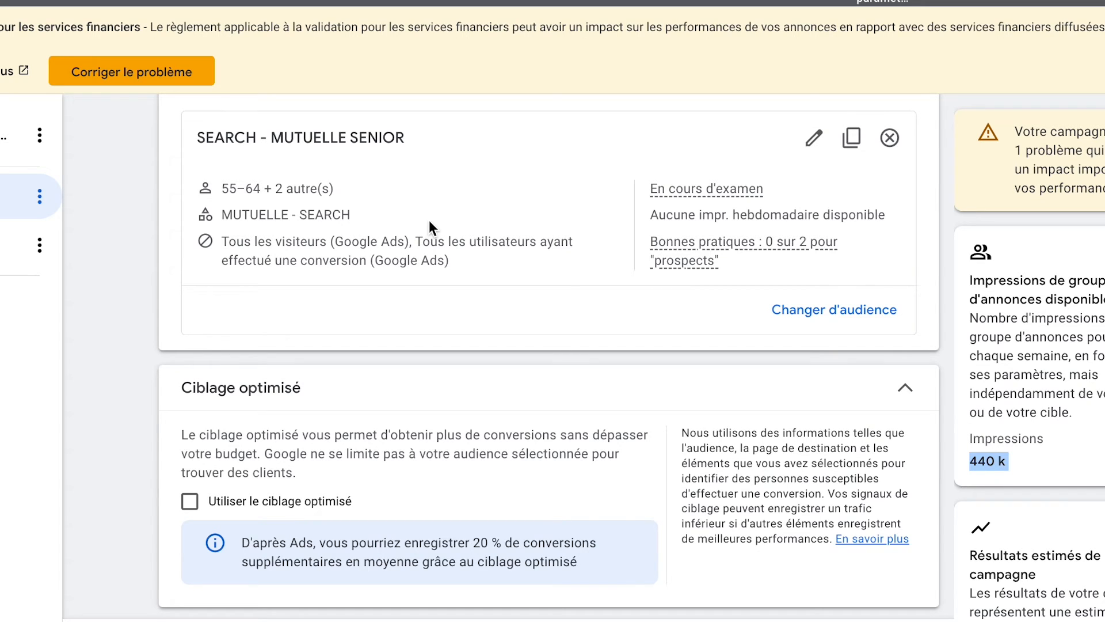
- Set the ad group's target CPA to 8,00 € and continue to the ad's setup
scroll(215, 254, "down", 6)
left_click(236, 401)
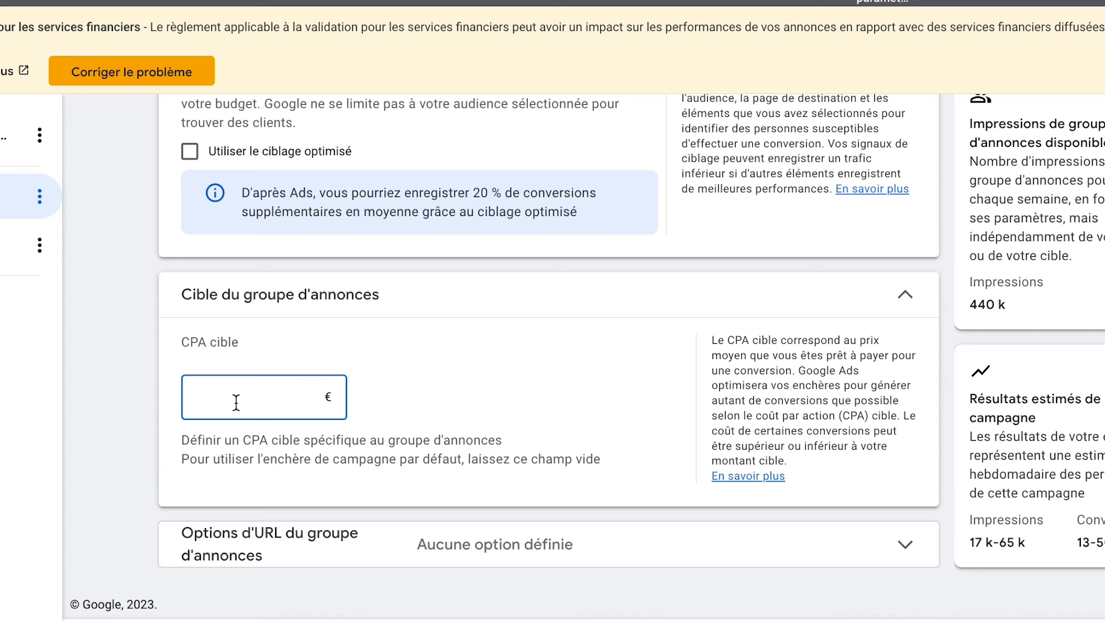
type("8,00")
left_click(54, 376)
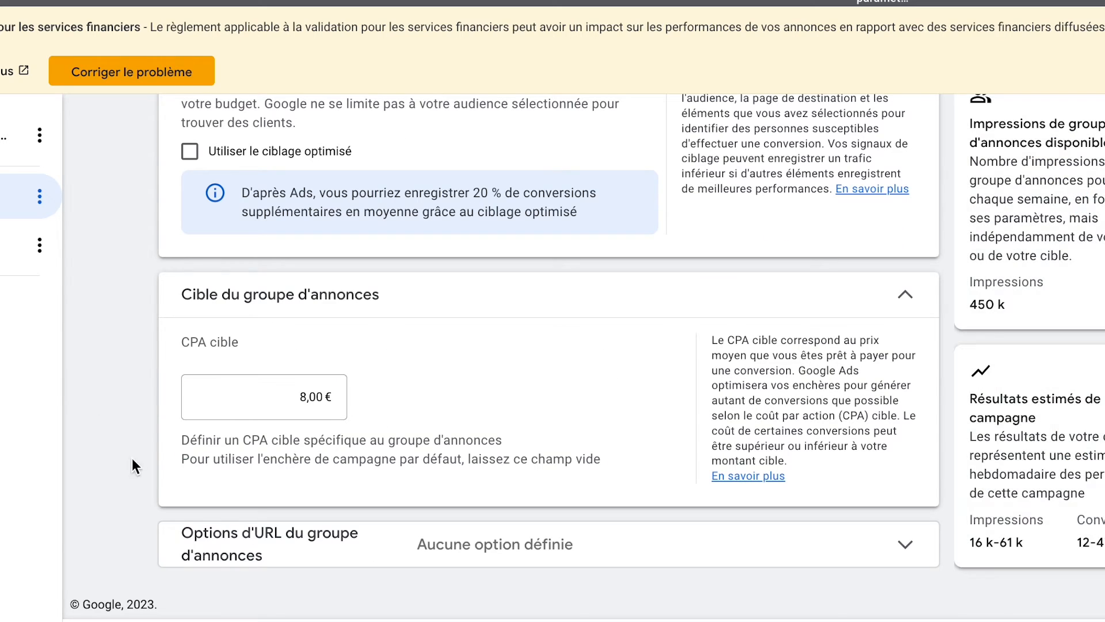
left_click(103, 621)
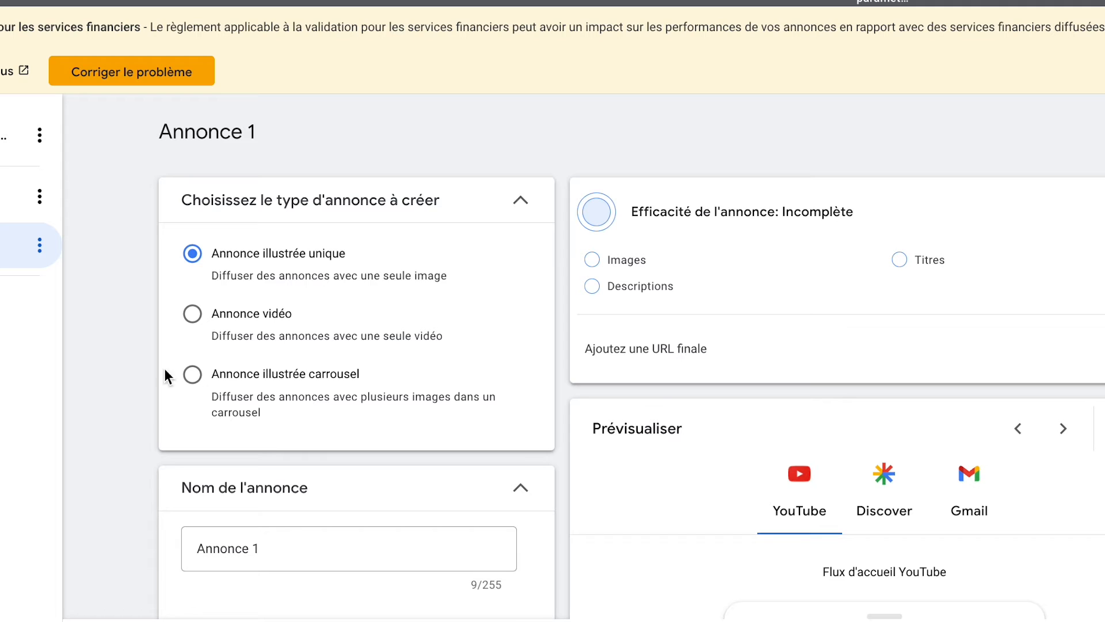
- Examine the available ad types and the name, image, logo, title and description requirements of the single-image ad
scroll(130, 319, "down", 1)
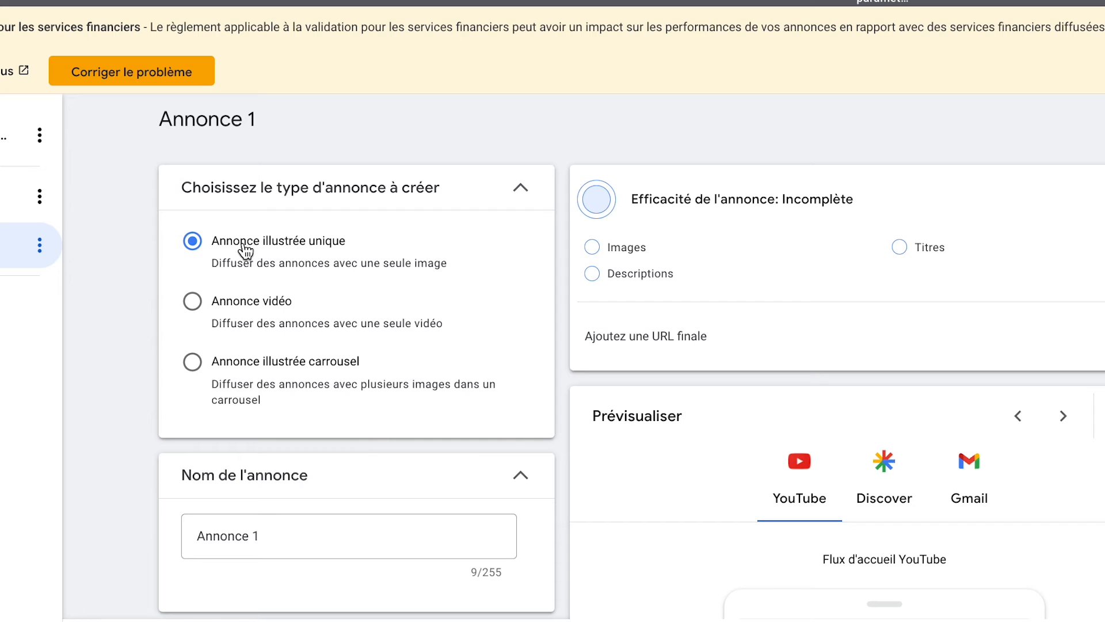
scroll(126, 247, "down", 1)
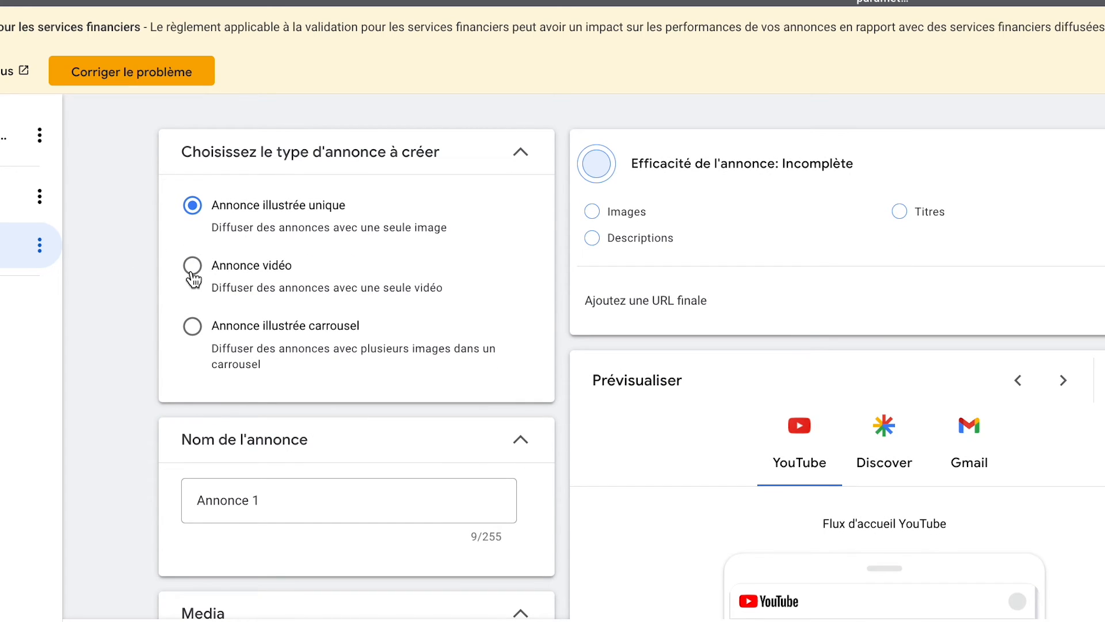
scroll(151, 306, "down", 1)
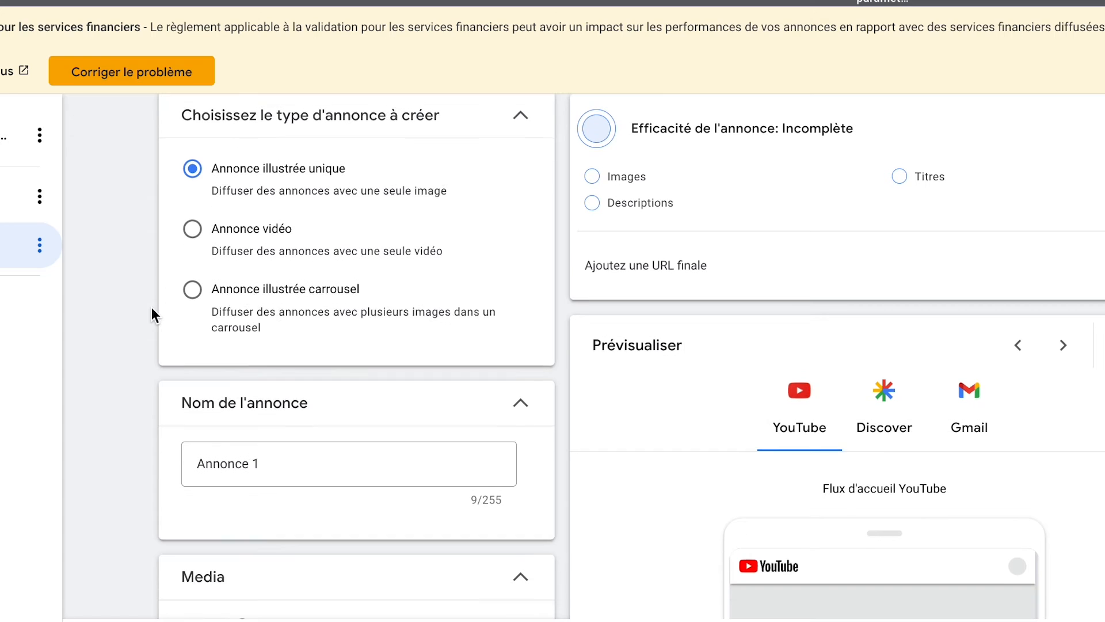
scroll(146, 288, "down", 1)
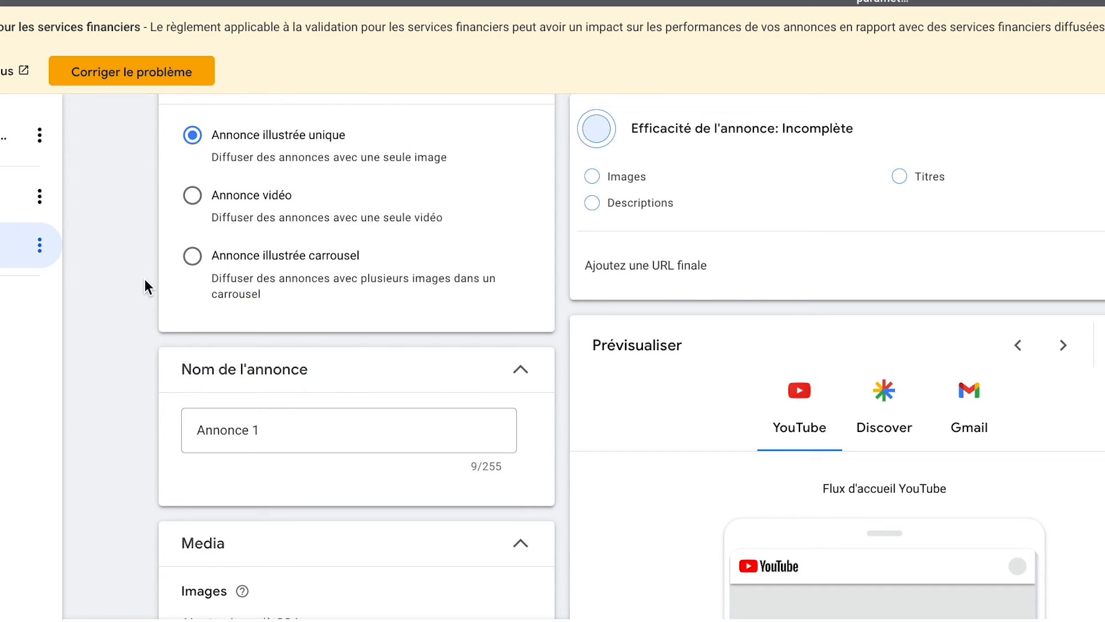
scroll(143, 278, "up", 1)
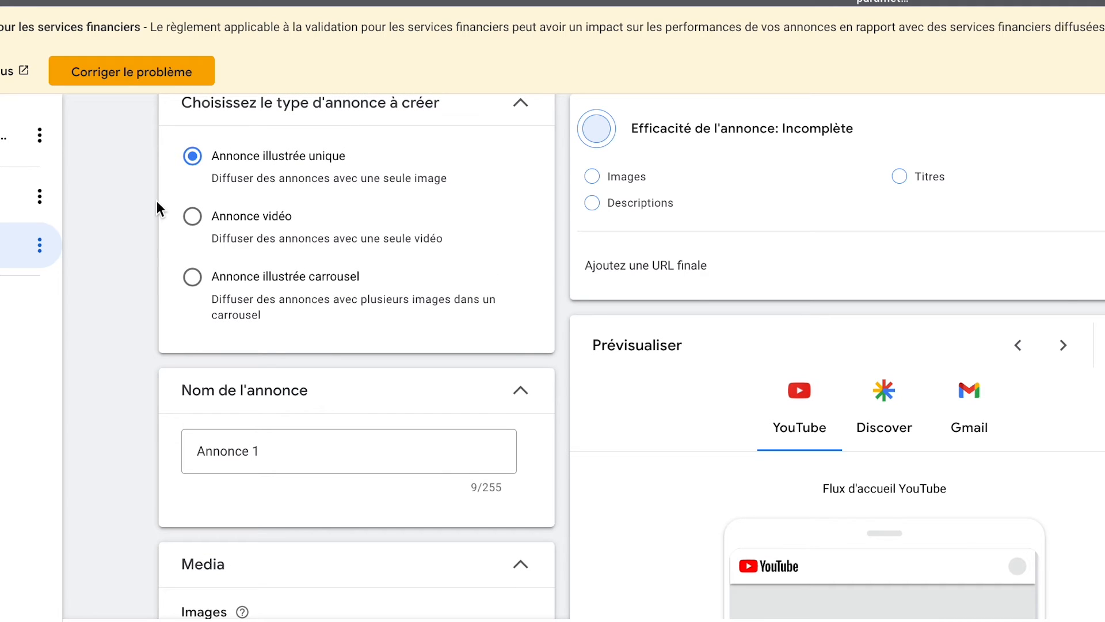
scroll(147, 199, "down", 1)
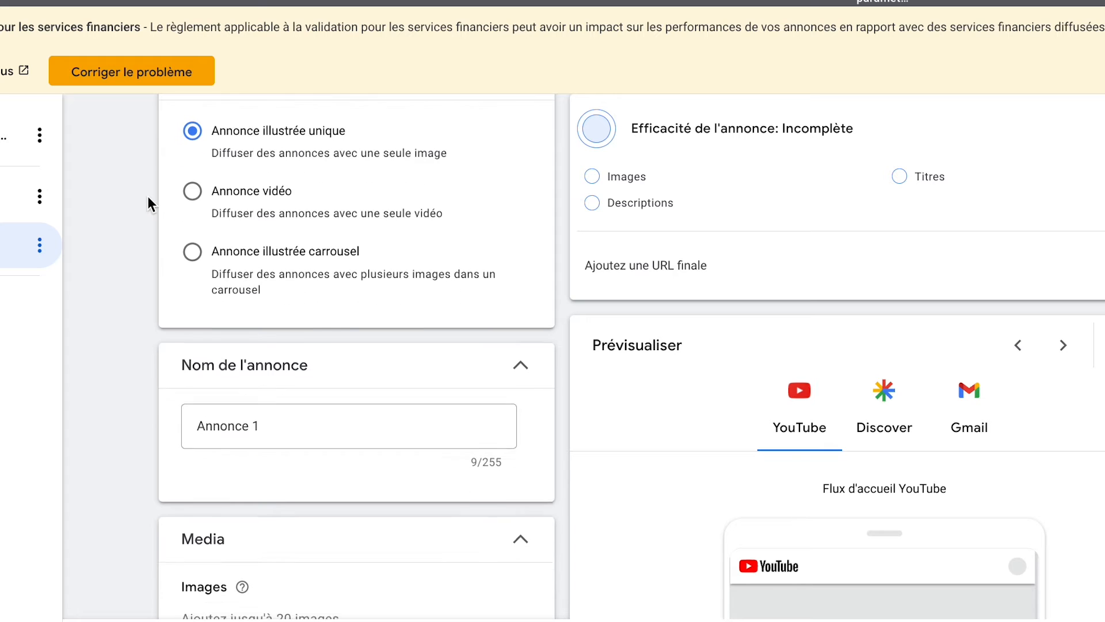
scroll(105, 207, "down", 10)
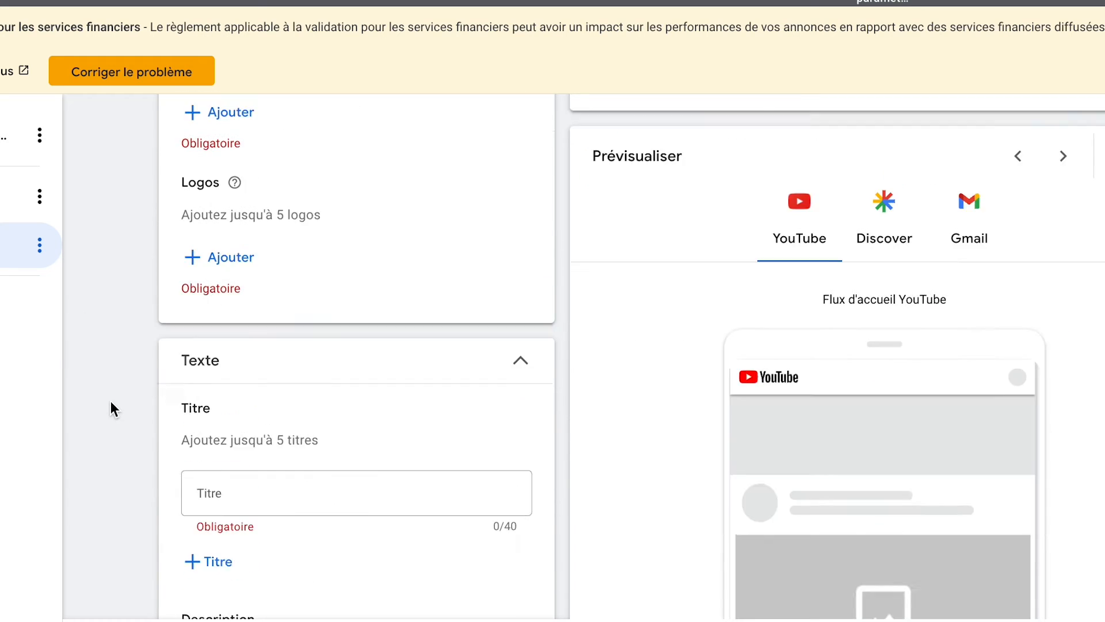
scroll(111, 402, "down", 6)
scroll(111, 401, "up", 9)
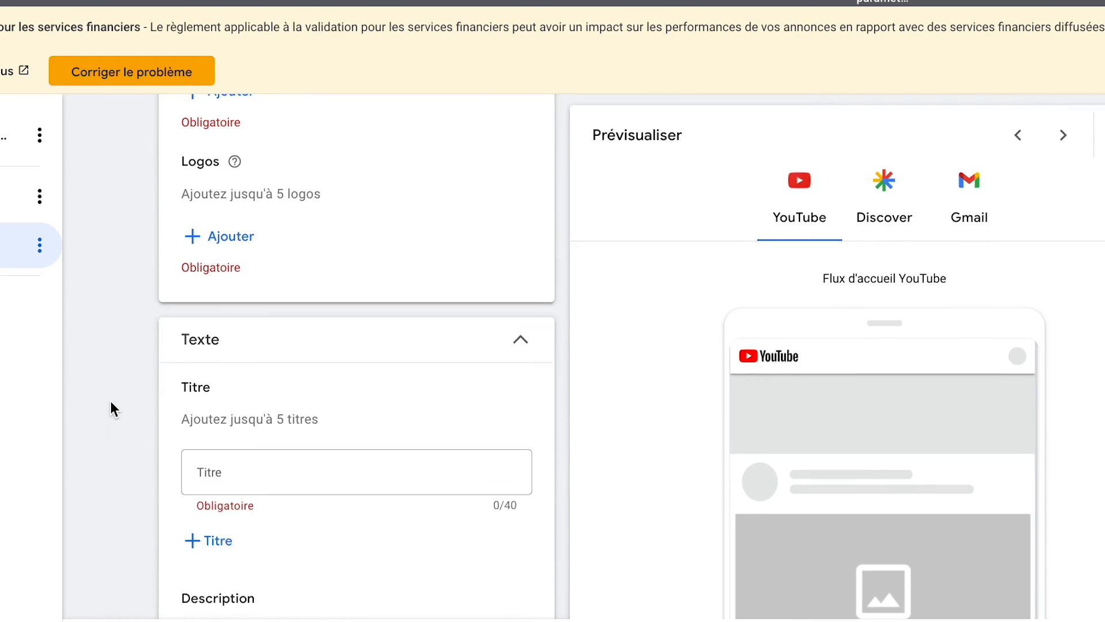
scroll(111, 401, "up", 5)
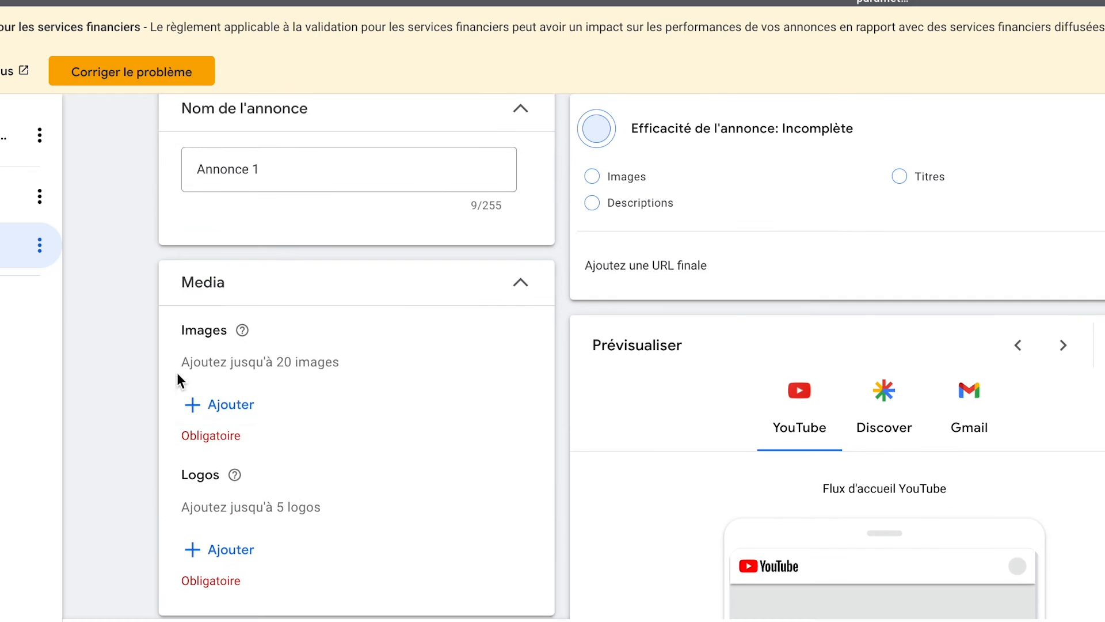
- Search the free stock image bank for "mutuelle senior" to find images for the ad
left_click(224, 412)
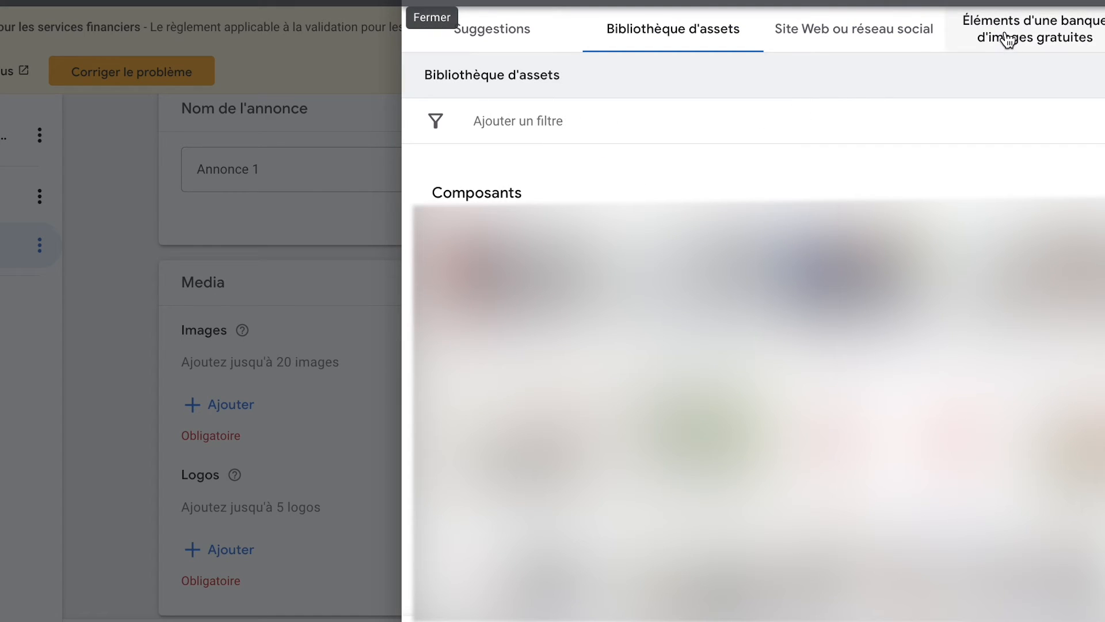
left_click(986, 42)
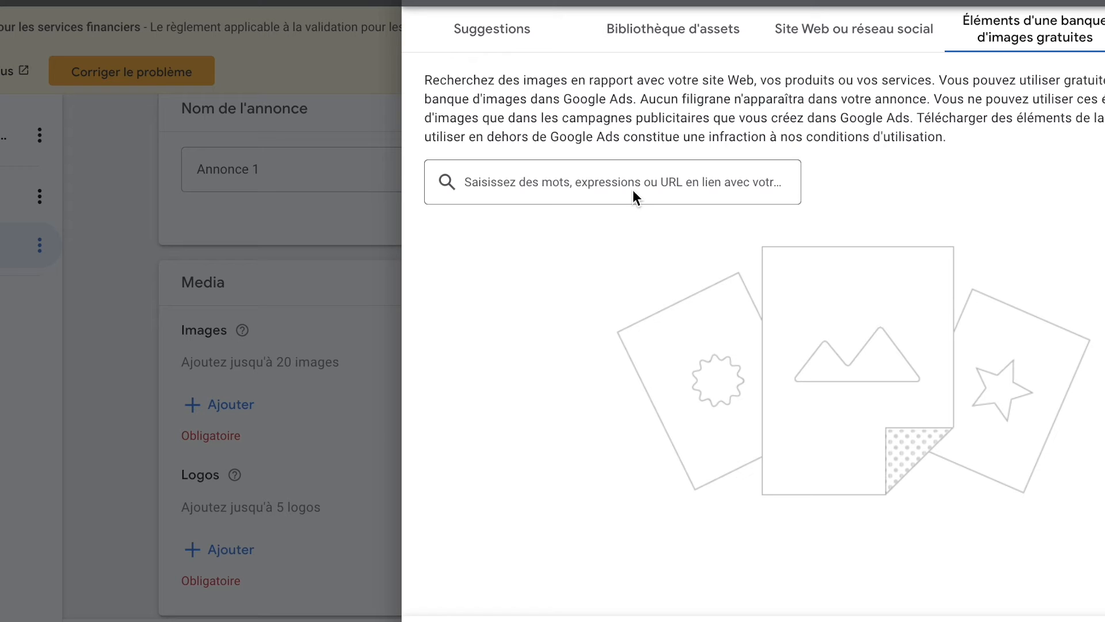
left_click(569, 182)
type("mutuelle")
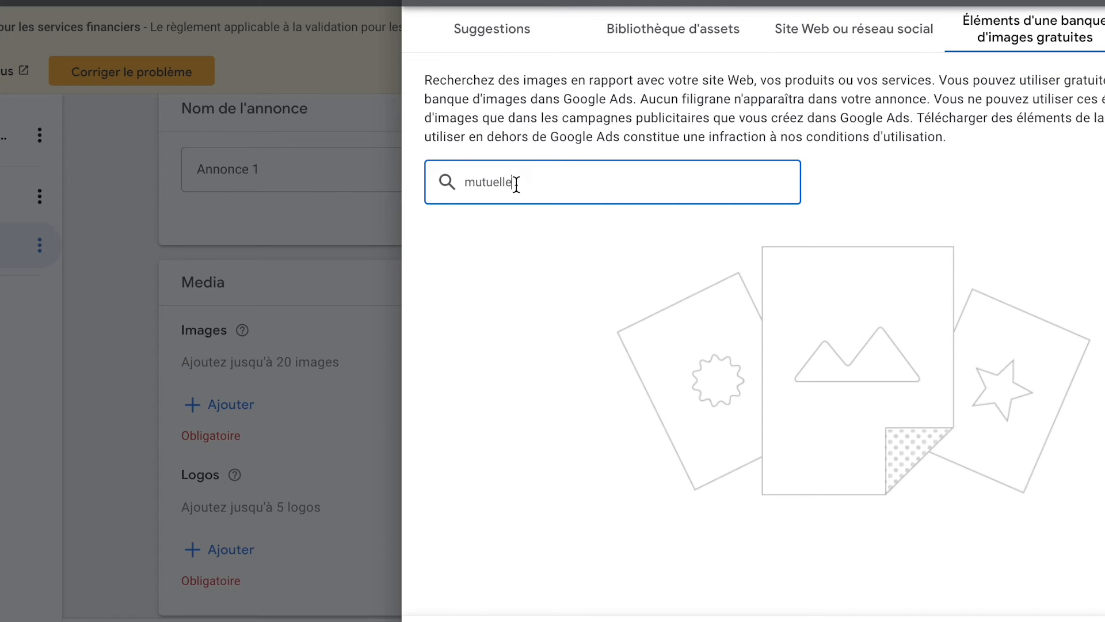
type(" senior")
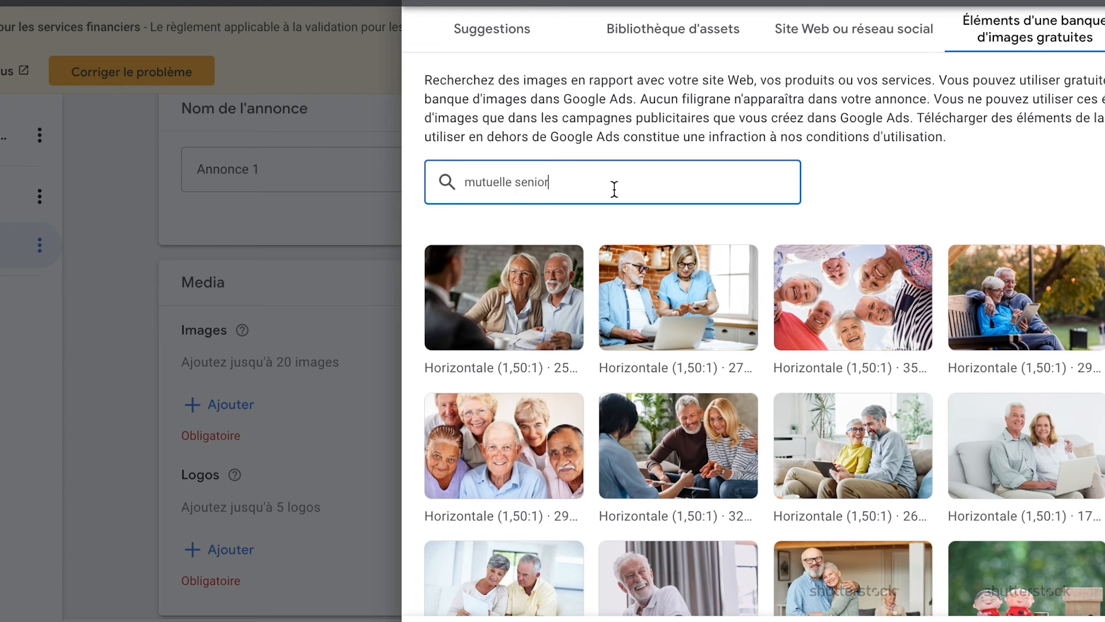
- Select stock photos of senior couples and of the masked man in a green sweater, keeping the latter's 1.91:1, 1:1 and 4:5 crops
scroll(725, 403, "down", 1)
mouse_move(685, 428)
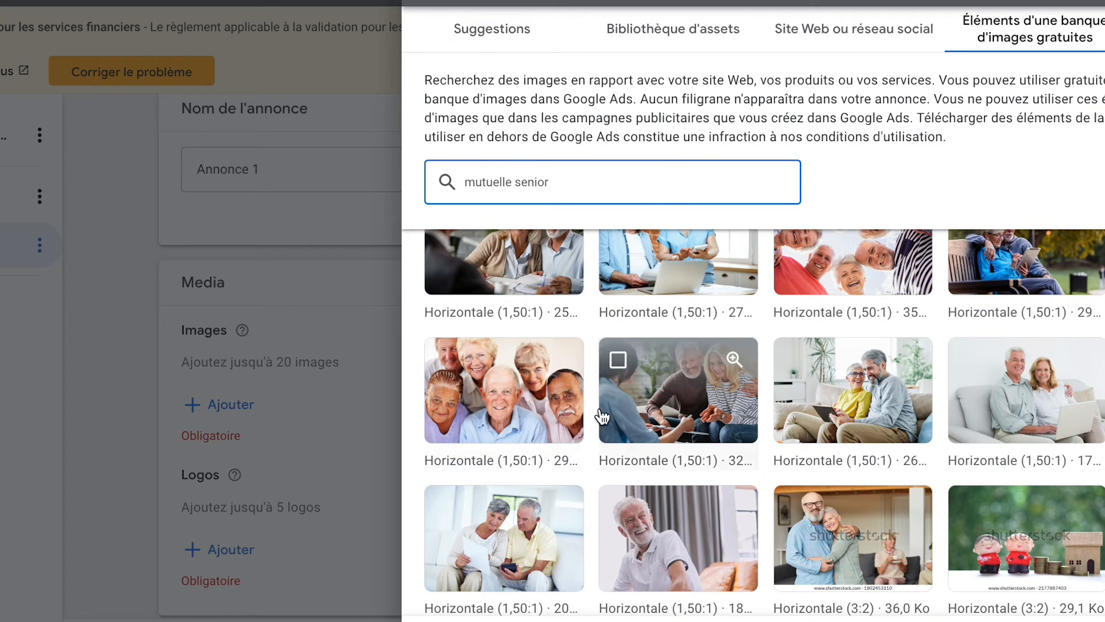
left_click(500, 557)
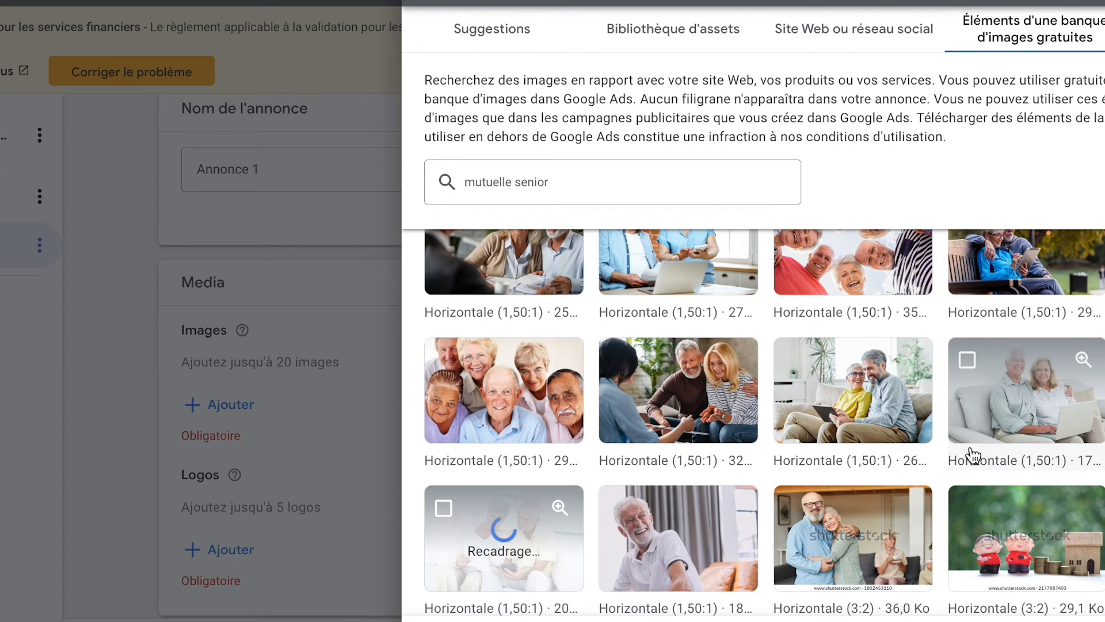
scroll(643, 344, "down", 15)
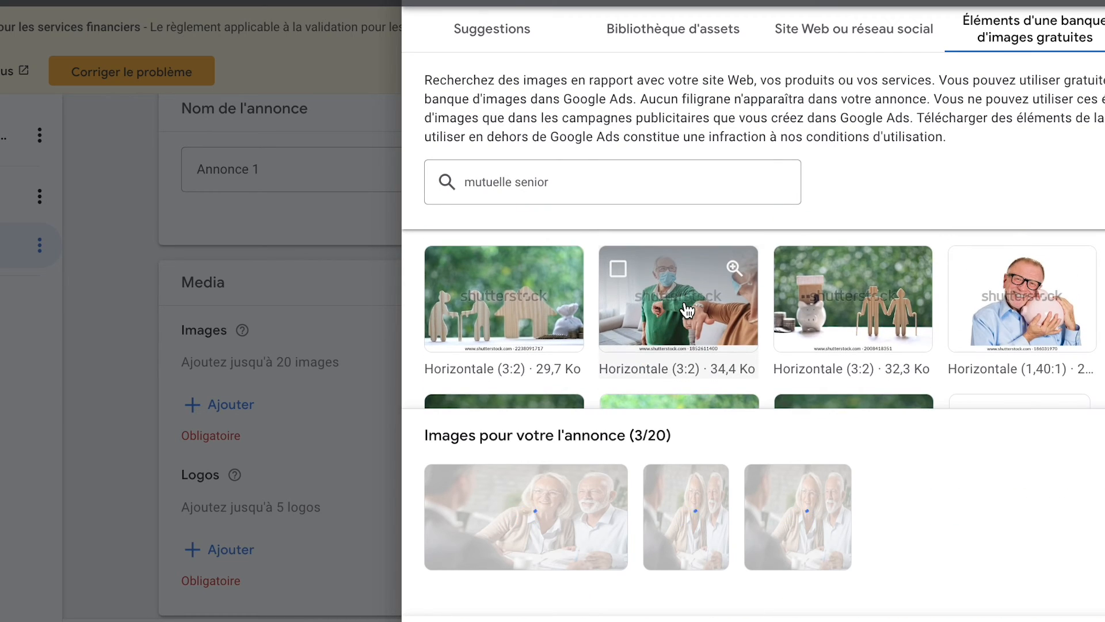
left_click(661, 303)
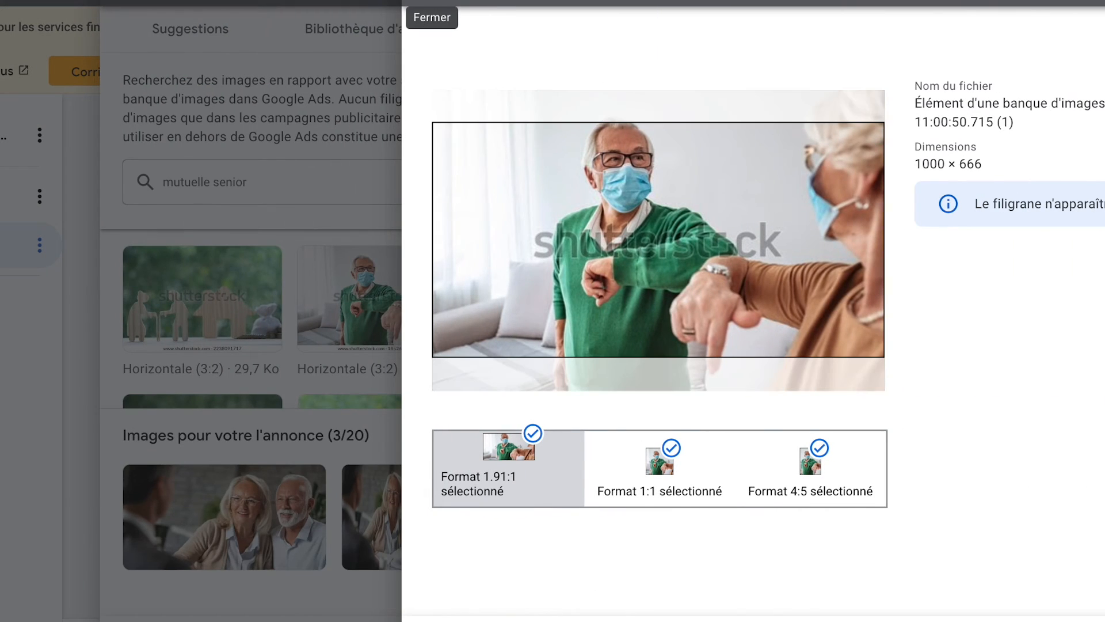
left_click(552, 620)
- Fill the remaining image slots with senior couple and caregiver photos from a "mutuelle santé senior" search, and save the selection to the ad
scroll(677, 373, "down", 3)
scroll(678, 368, "up", 3)
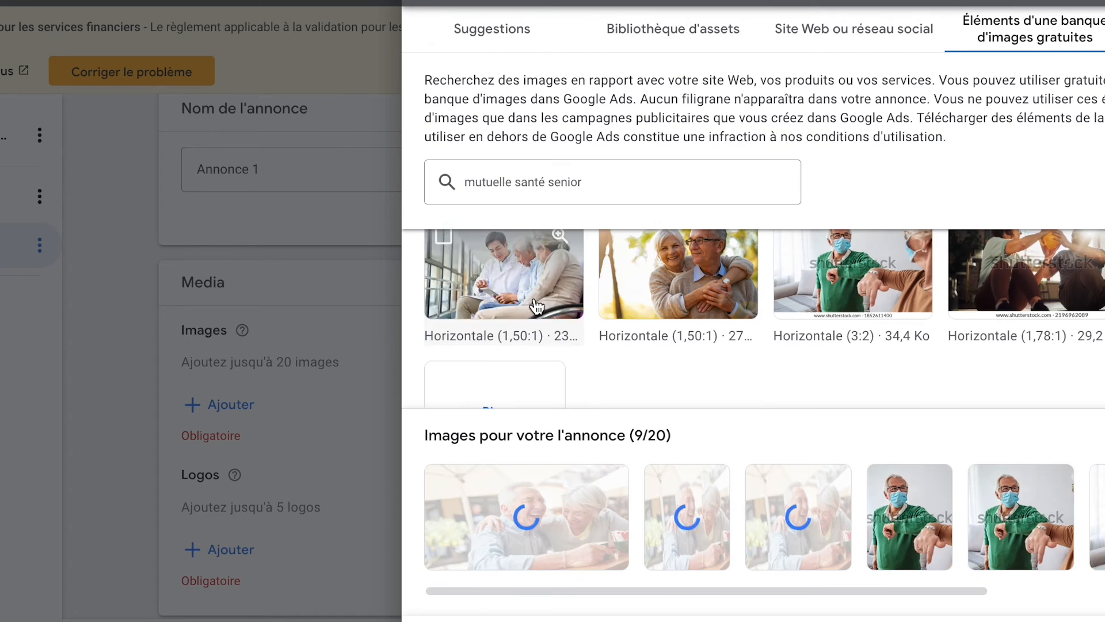
left_click(523, 282)
left_click(495, 351)
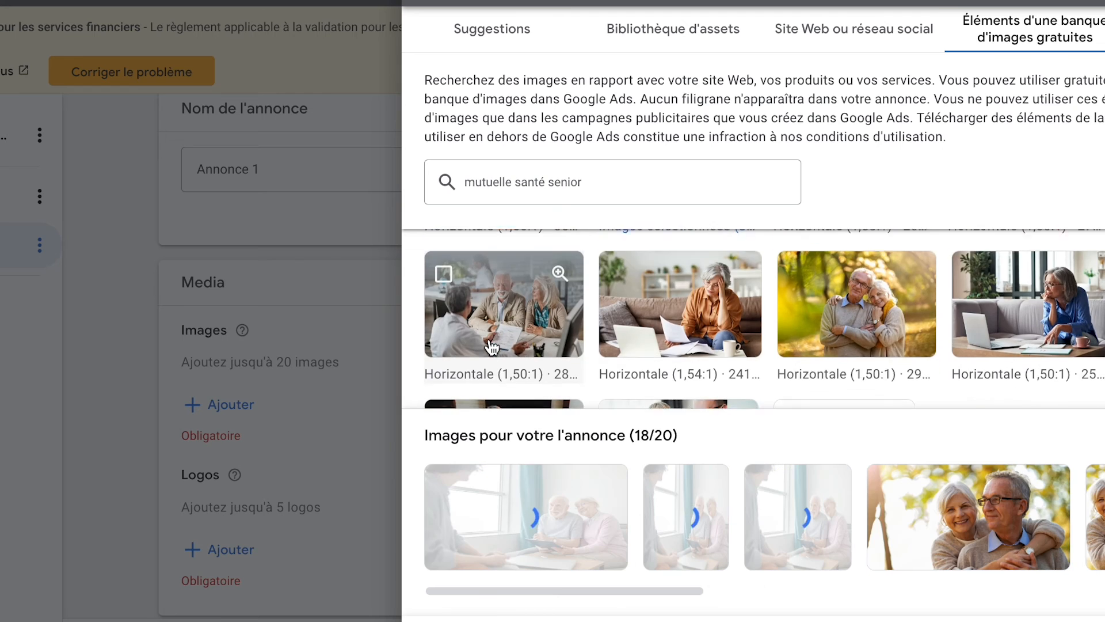
scroll(698, 353, "down", 3)
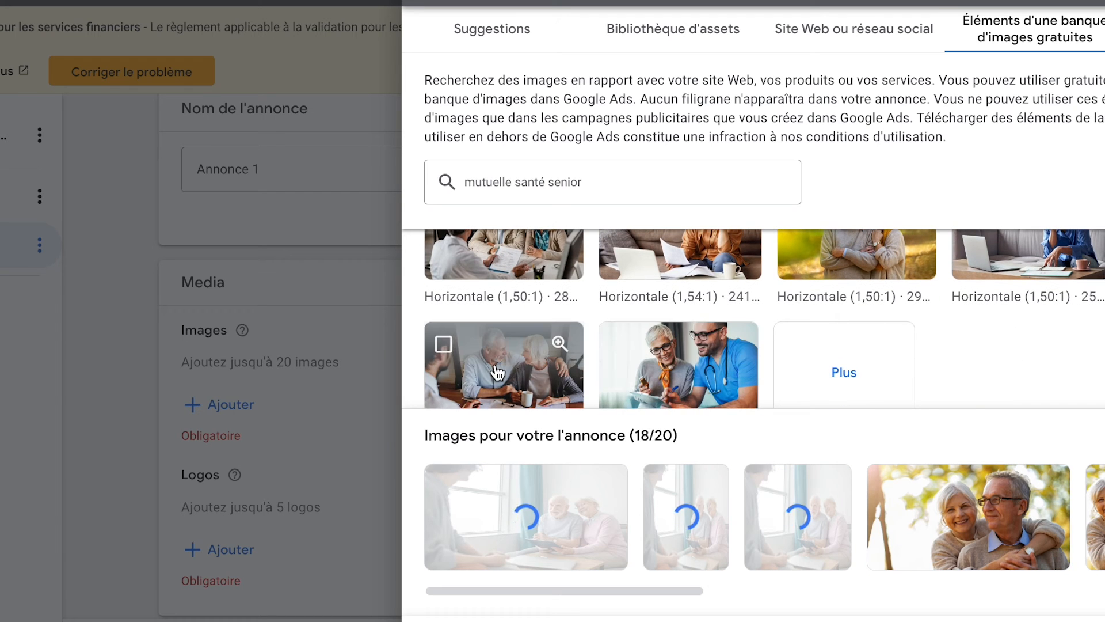
scroll(538, 372, "up", 4)
left_click(803, 372)
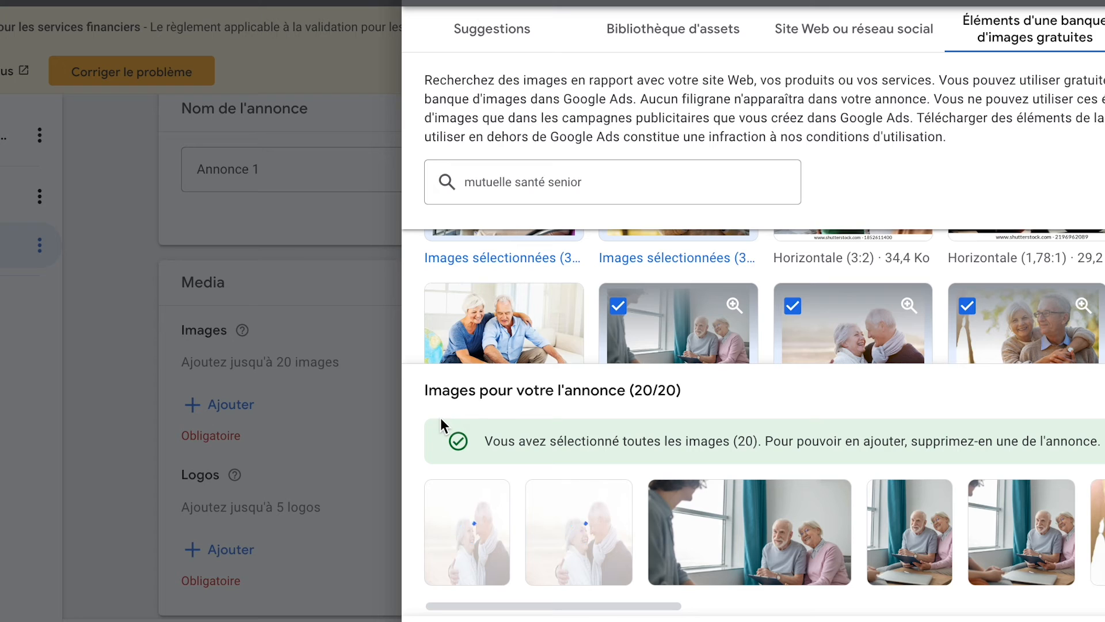
left_click(449, 619)
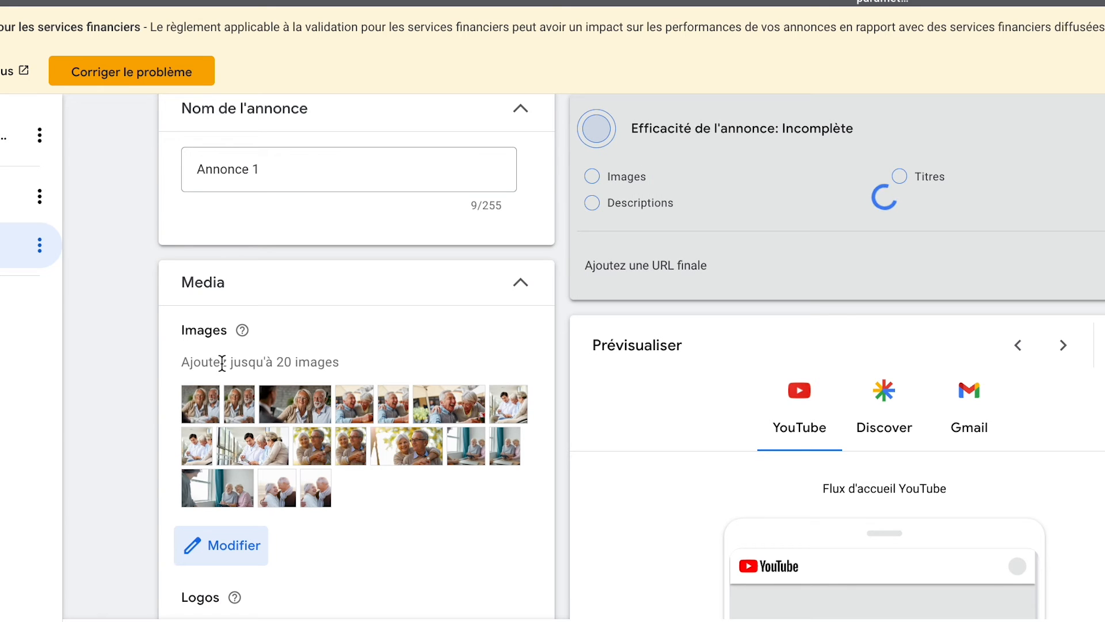
- Add four extra title fields and fill in five titles, starting with "Changez de mutuelle sans aucun frais" and "Réduisez vos frais de mutuelle de 450€"
scroll(217, 329, "down", 2)
scroll(217, 329, "down", 2)
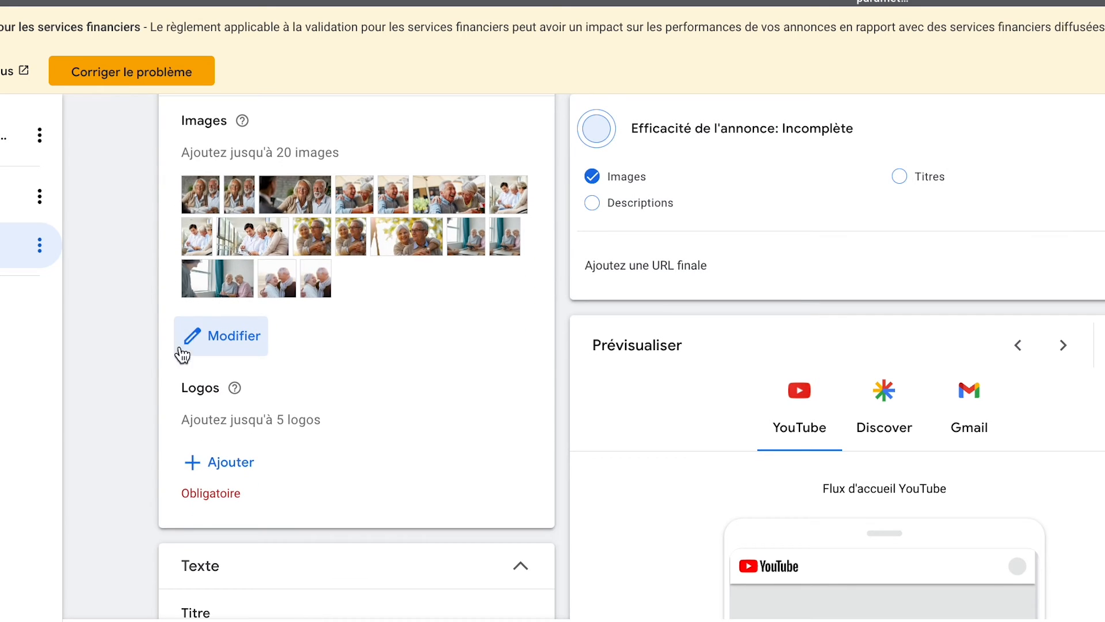
scroll(147, 343, "down", 7)
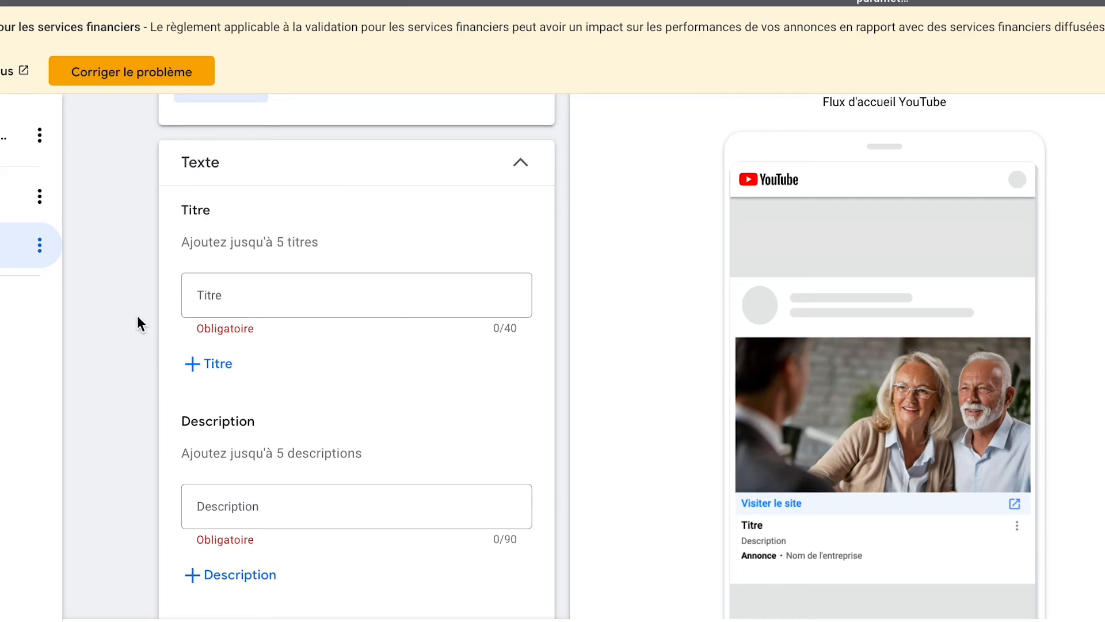
left_click(238, 299)
left_click(220, 364)
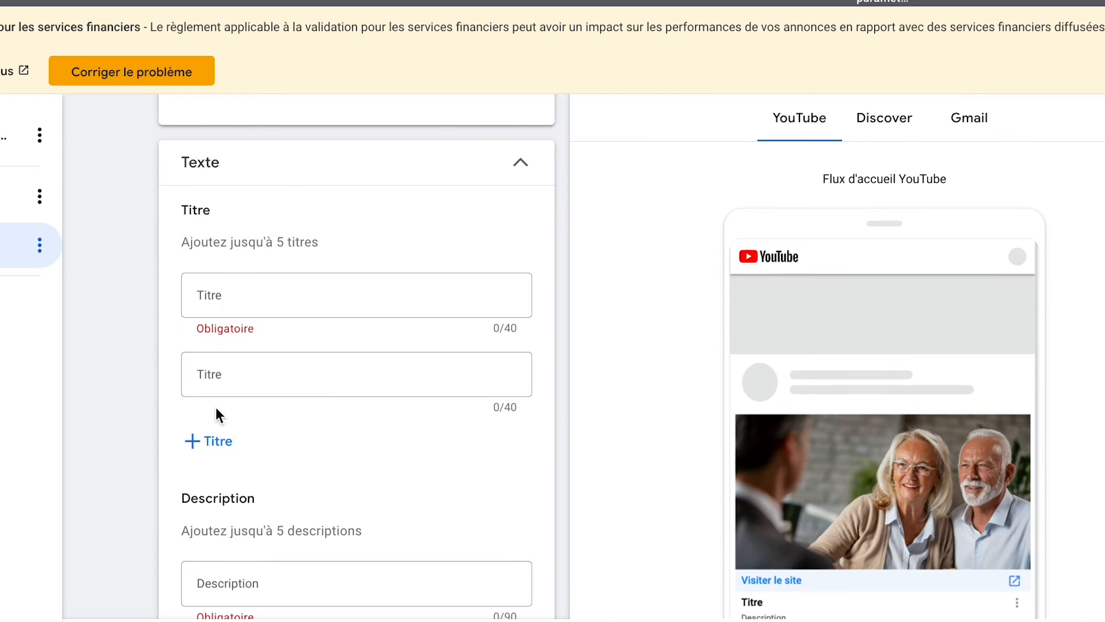
left_click(216, 442)
left_click(219, 506)
left_click(215, 580)
scroll(212, 583, "down", 2)
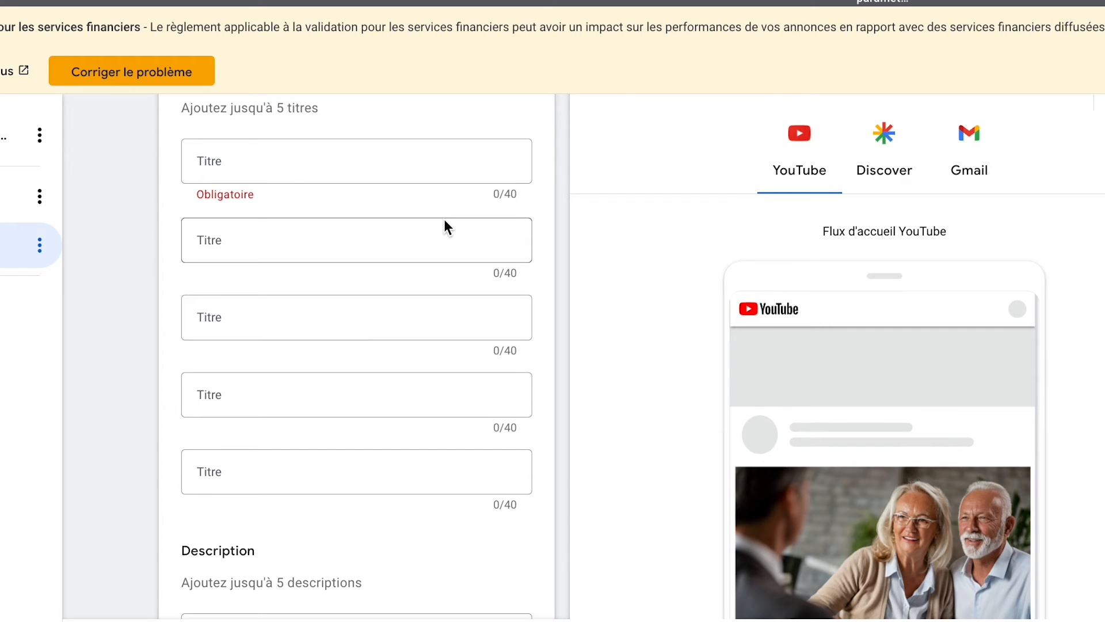
left_click(265, 165)
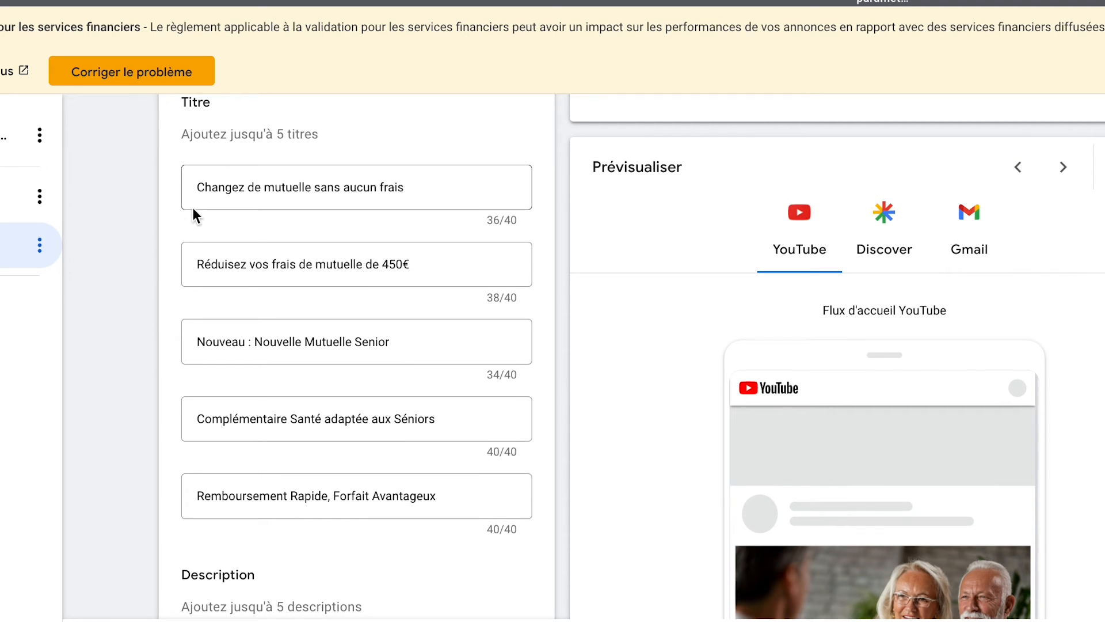
- Review the ad's logo, strength rating, titles and descriptions alongside the YouTube preview
scroll(184, 283, "up", 5)
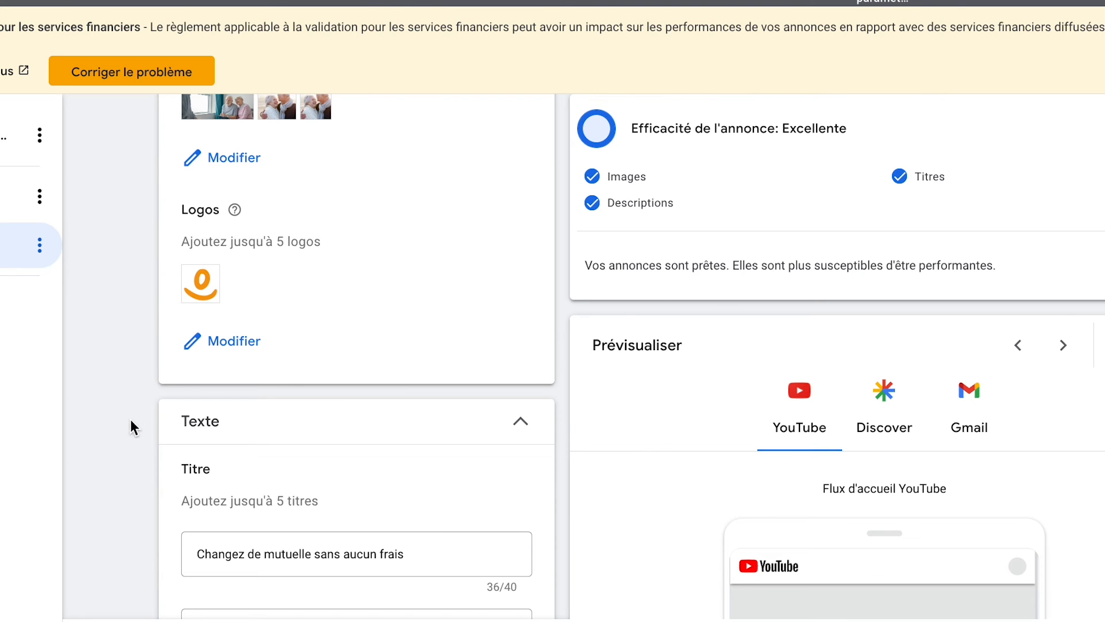
scroll(132, 423, "down", 5)
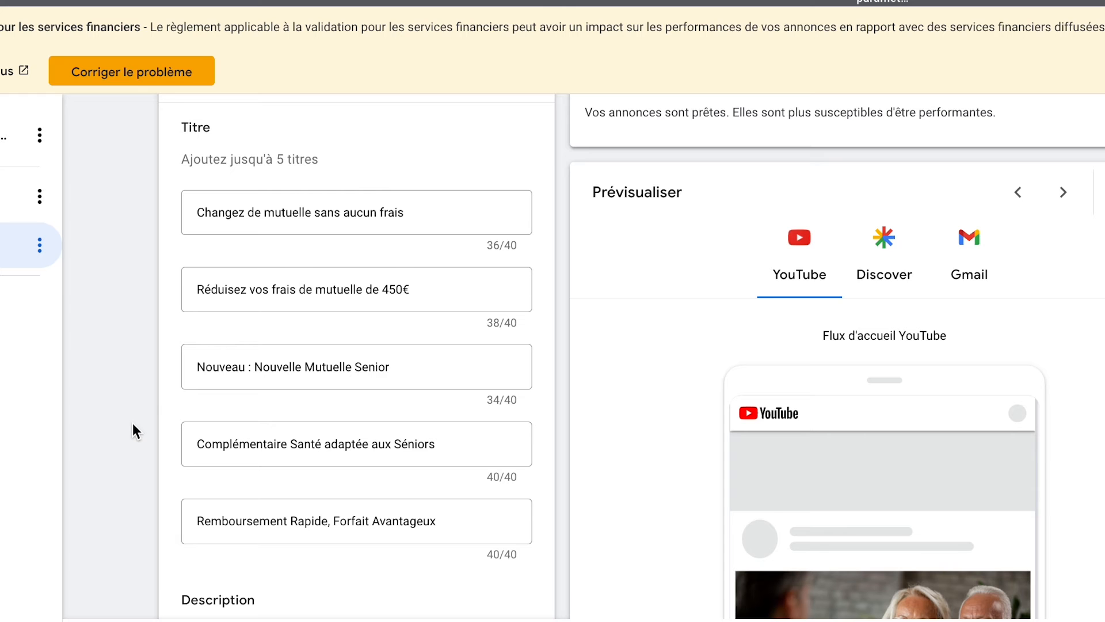
scroll(132, 425, "down", 3)
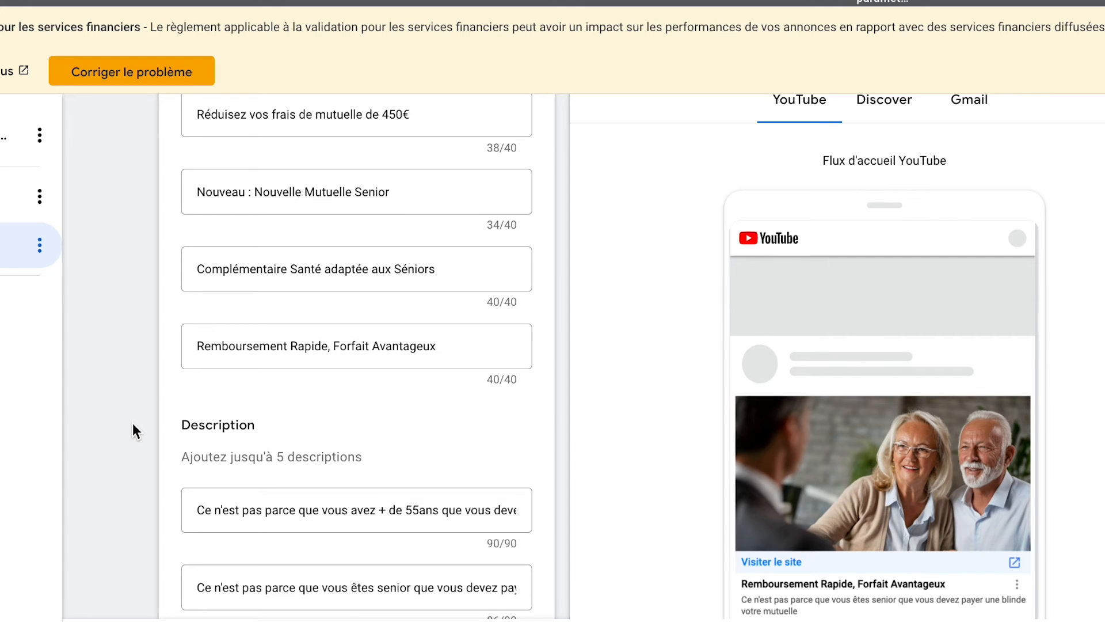
scroll(133, 424, "up", 3)
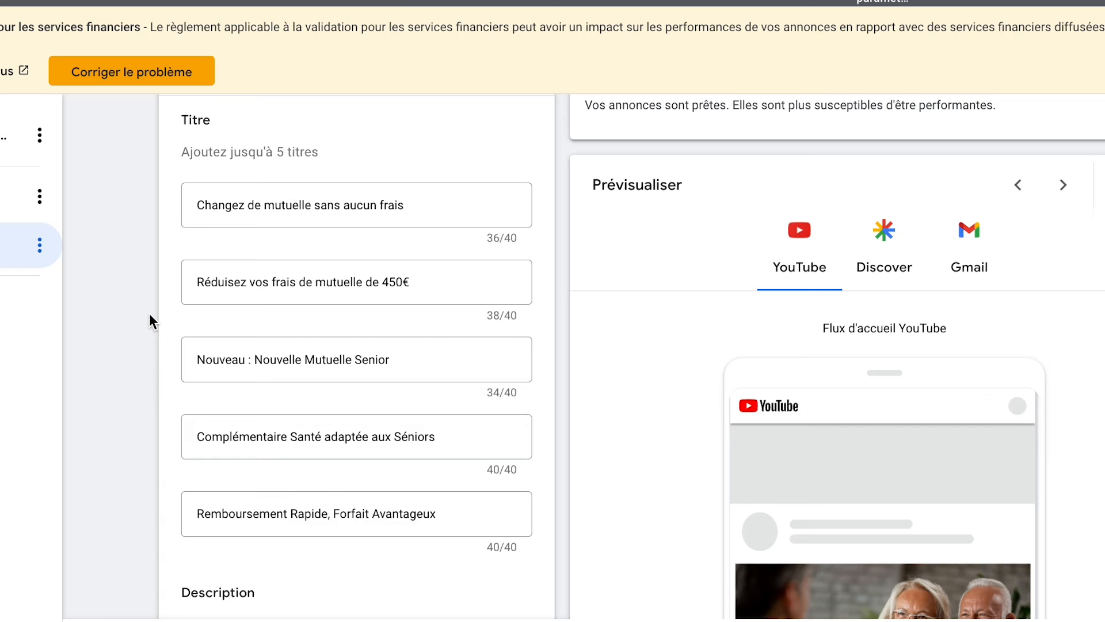
scroll(149, 316, "down", 2)
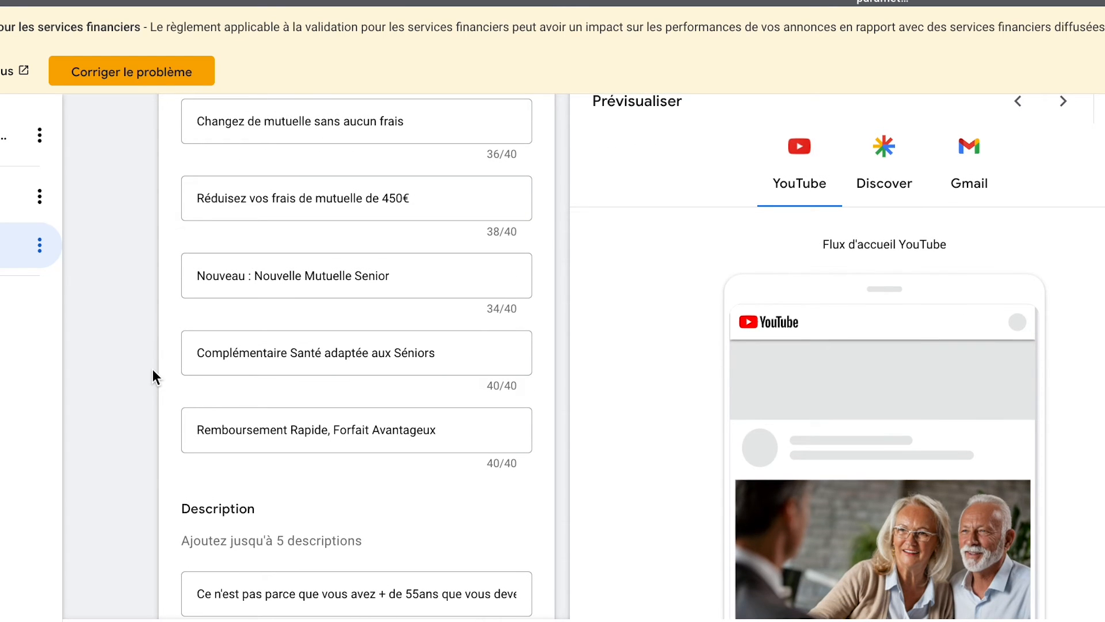
scroll(152, 369, "up", 1)
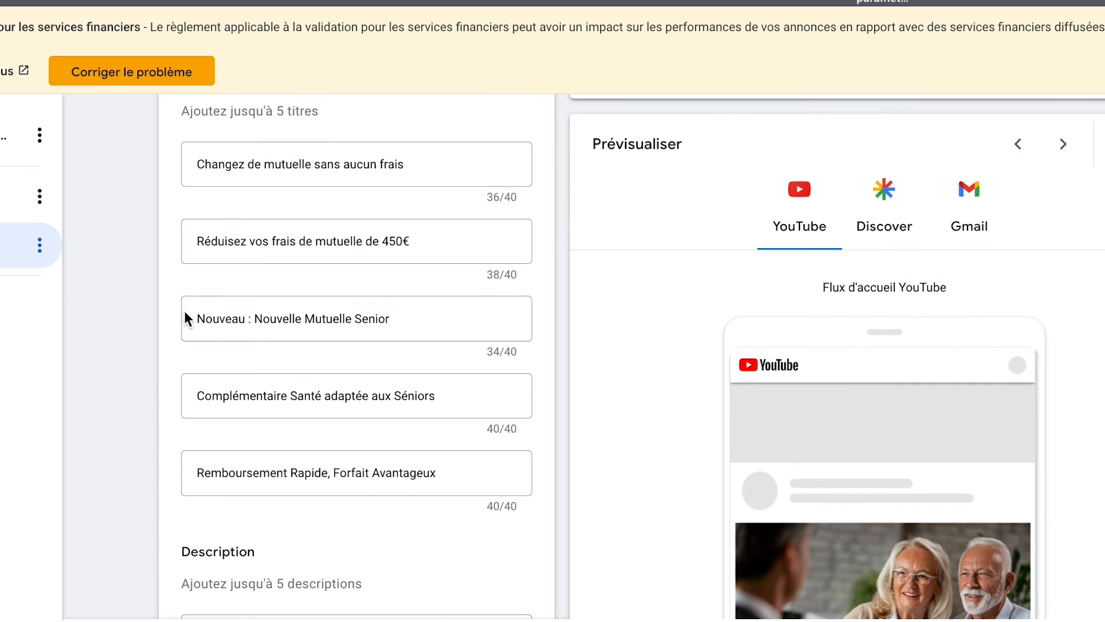
double_click(237, 245)
triple_click(238, 247)
scroll(165, 234, "down", 1)
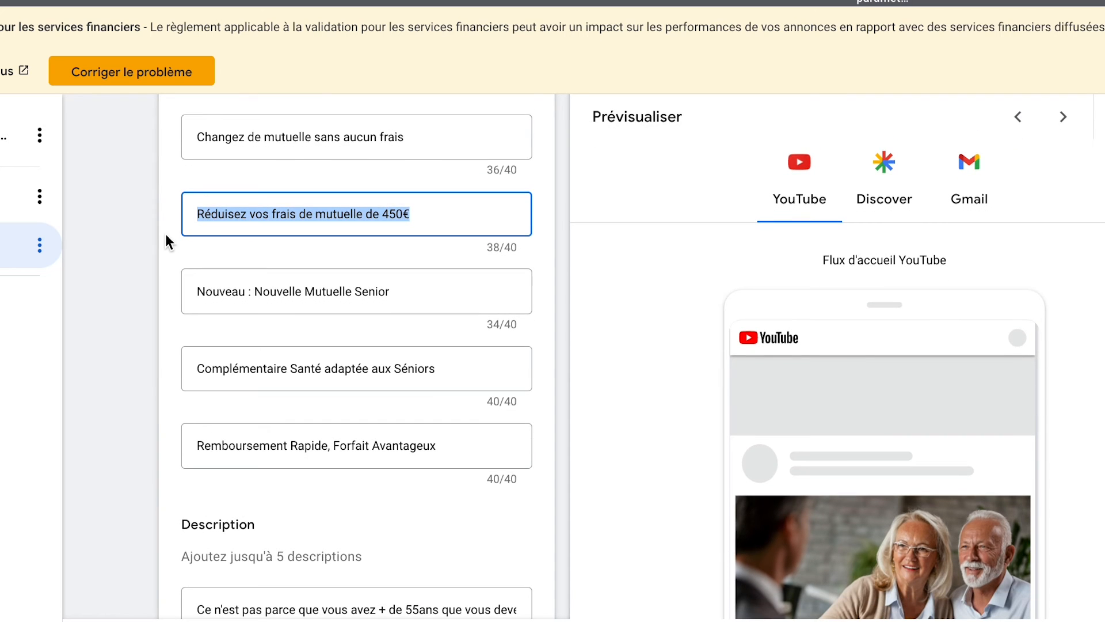
scroll(192, 279, "down", 3)
scroll(193, 279, "down", 2)
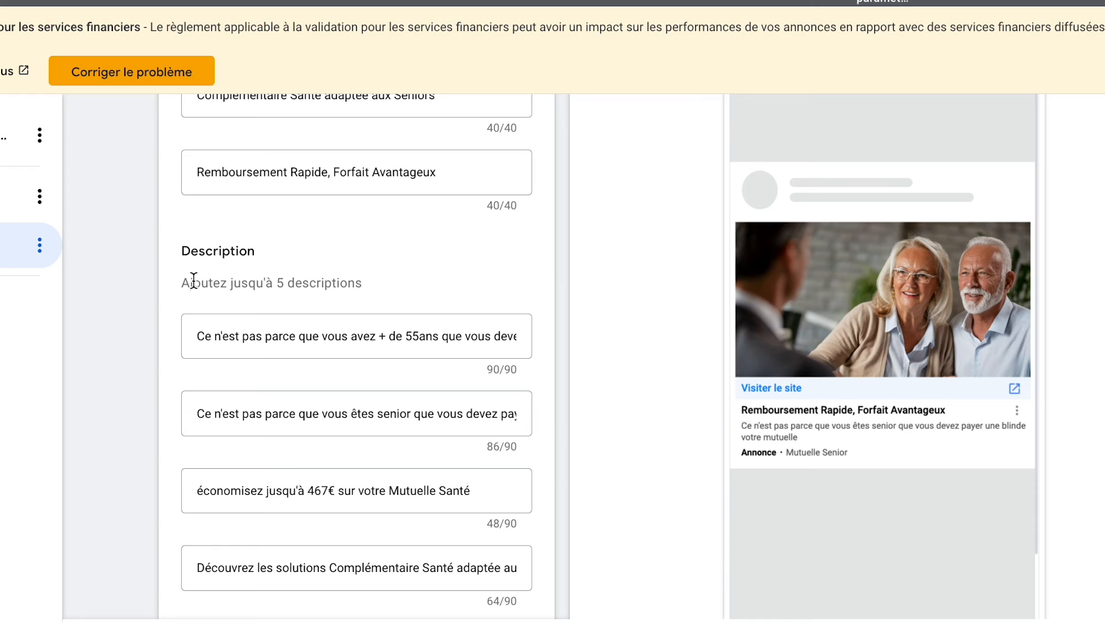
scroll(194, 281, "down", 2)
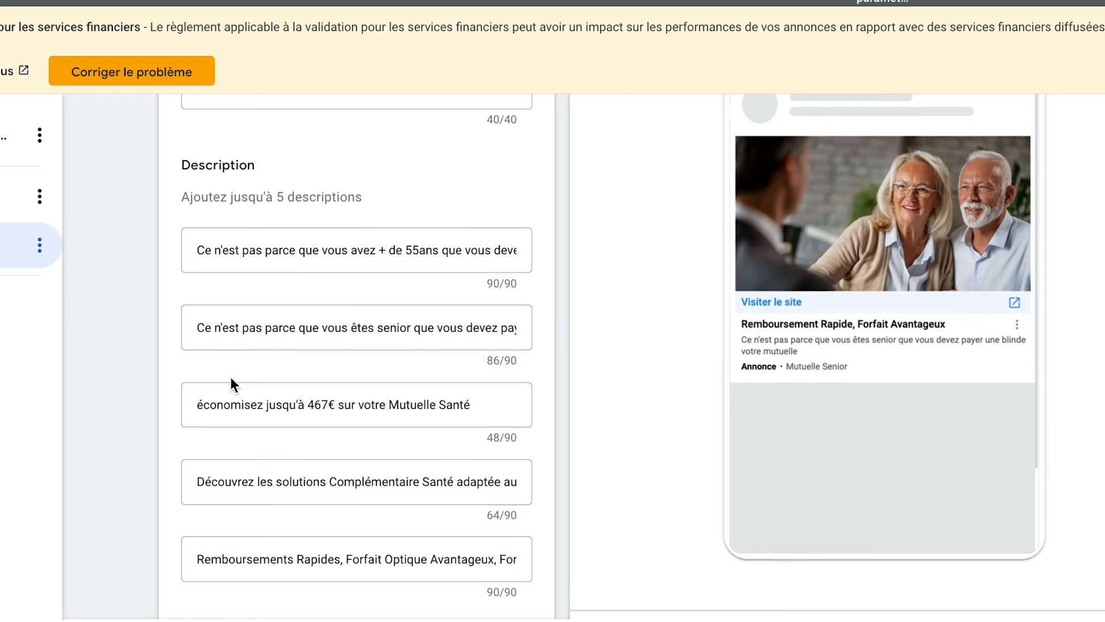
scroll(230, 377, "down", 1)
- Read through the ad's five titles again, comparing the wording and promise of each one
scroll(231, 356, "up", 6)
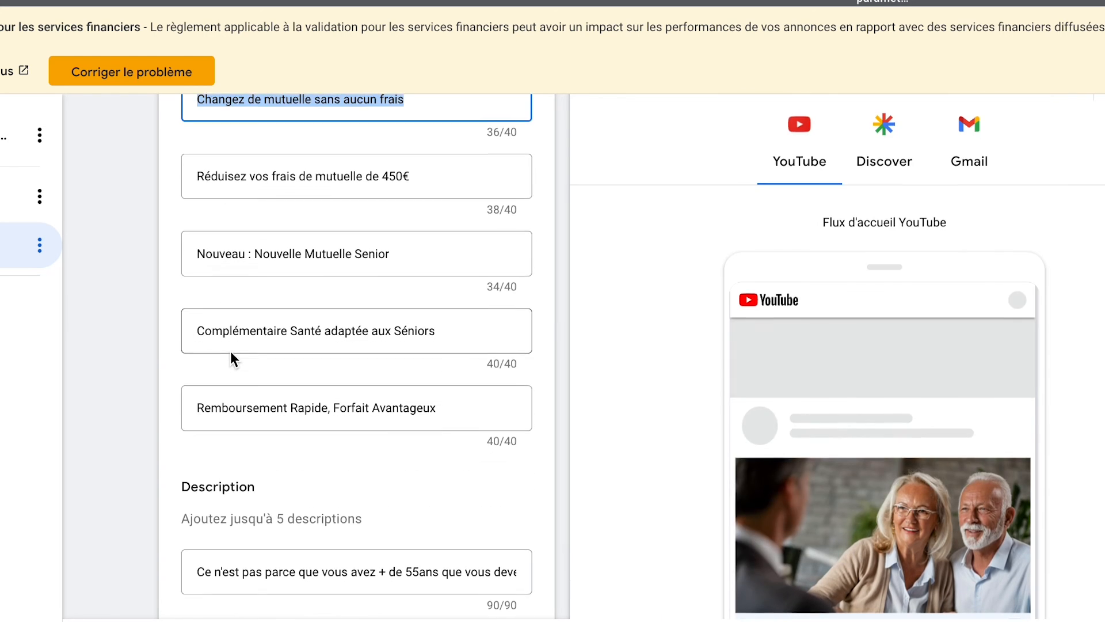
triple_click(244, 400)
scroll(253, 426, "up", 1)
triple_click(262, 454)
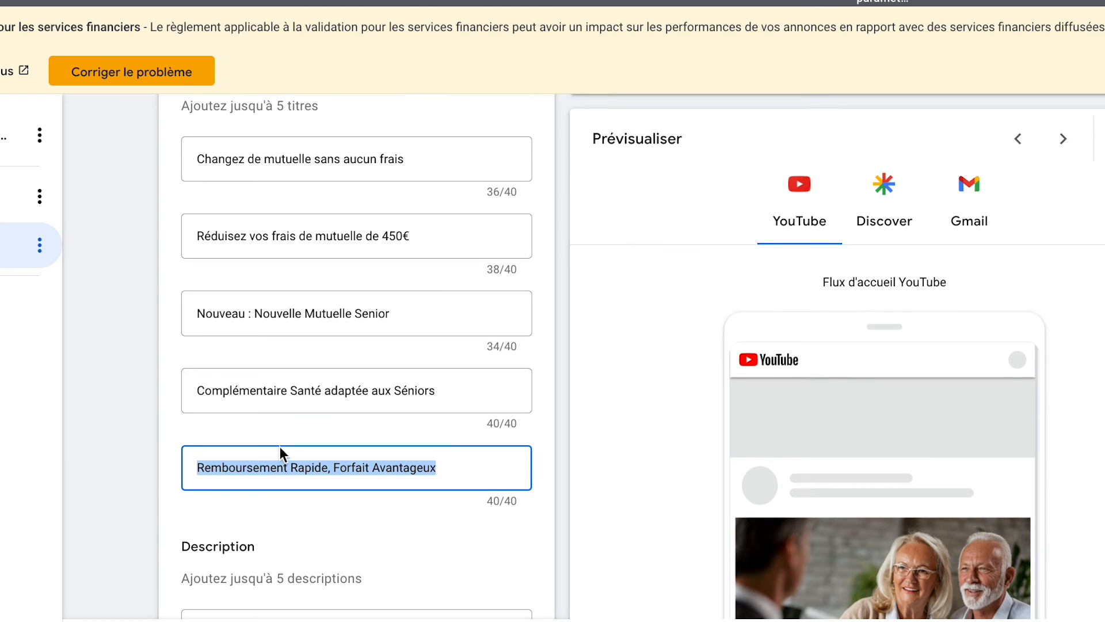
triple_click(243, 314)
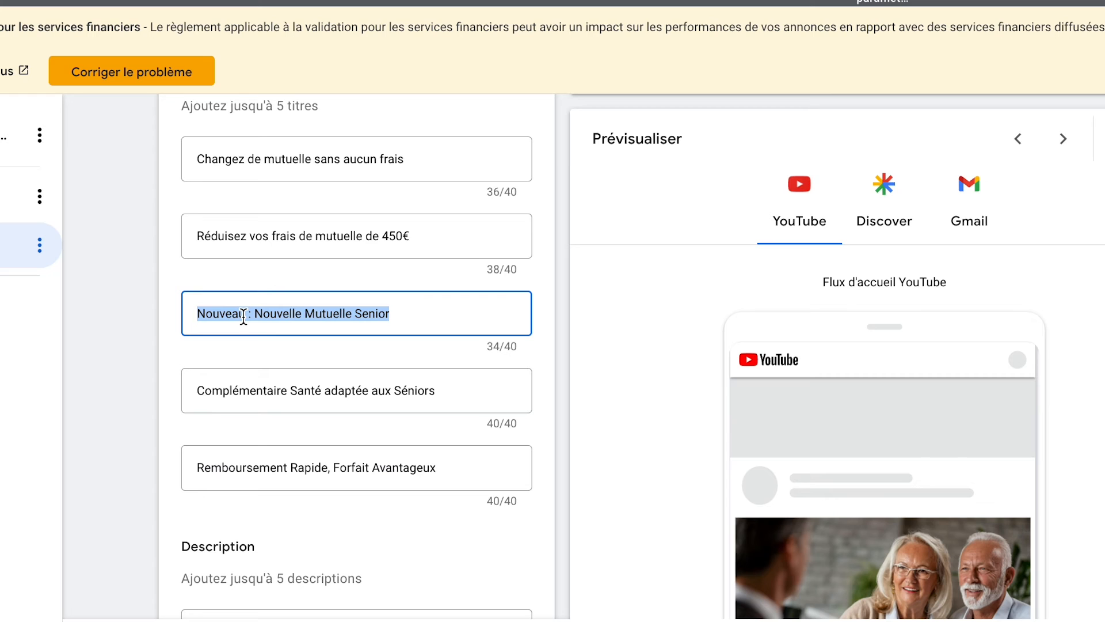
triple_click(246, 235)
left_click(412, 237)
triple_click(382, 233)
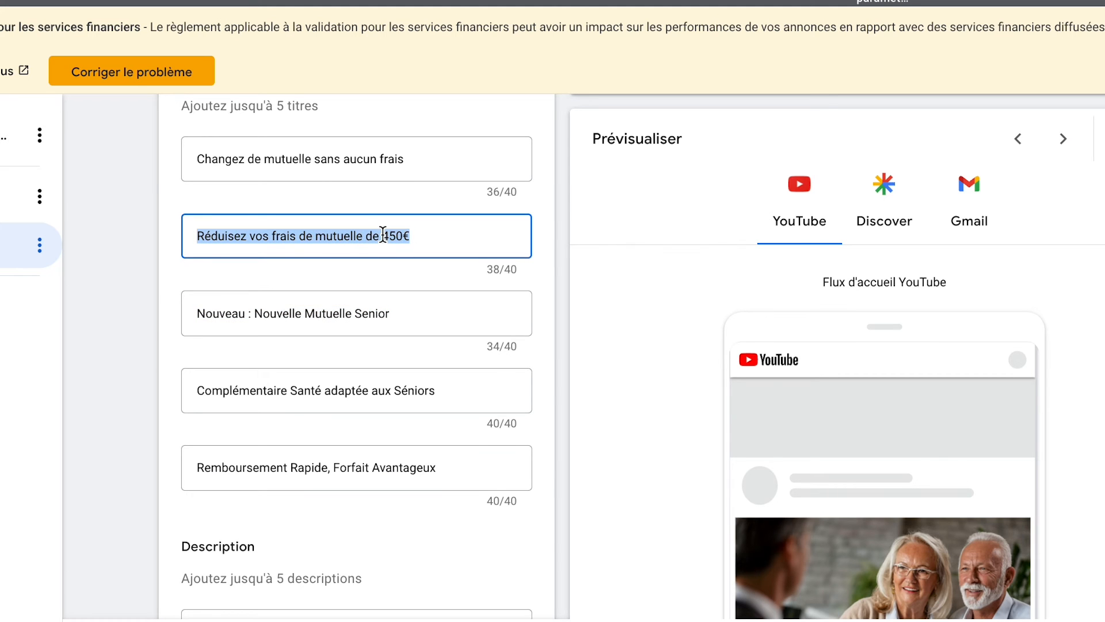
triple_click(299, 158)
scroll(294, 347, "down", 1)
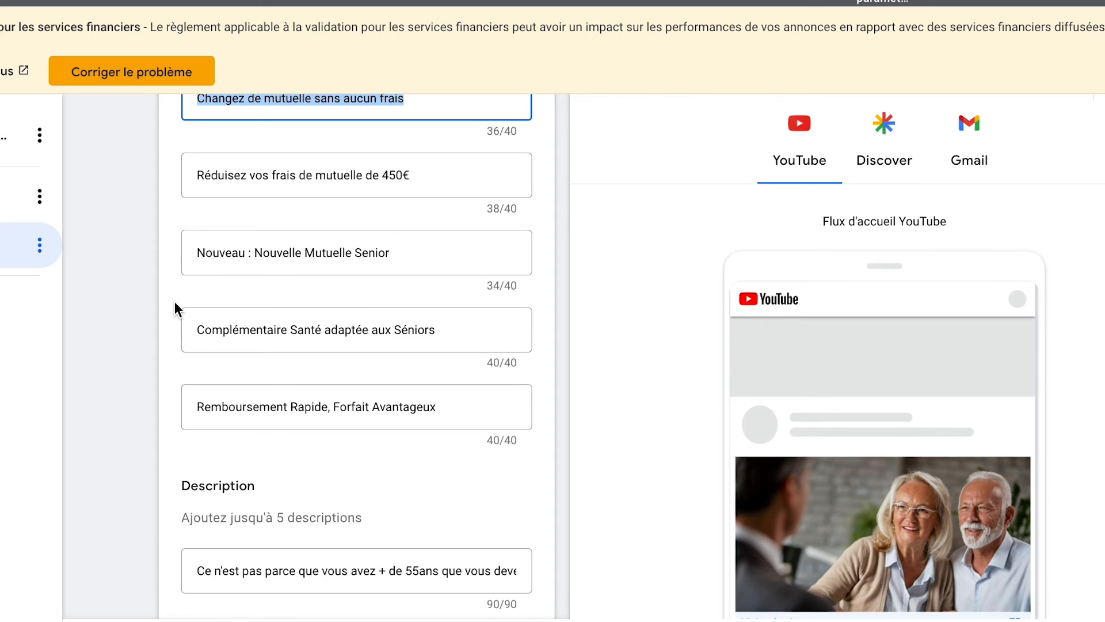
- Read the ad's five descriptions through to the call-to-action text, and return to the logo and ad strength
scroll(174, 302, "down", 5)
triple_click(297, 256)
scroll(298, 260, "right", 1)
scroll(298, 260, "left", 1)
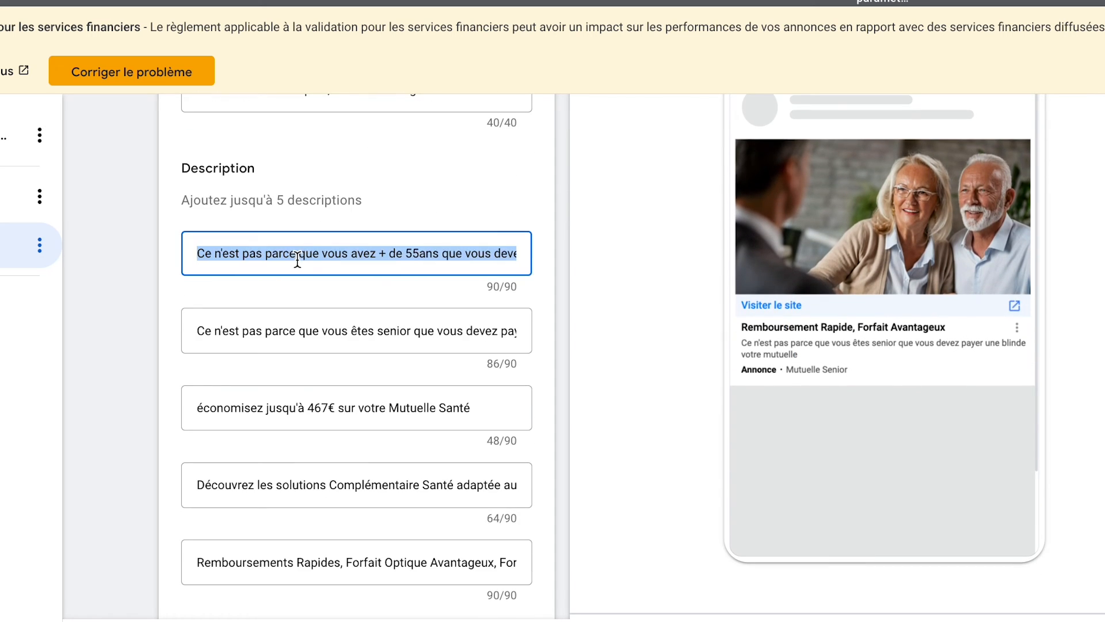
scroll(309, 260, "right", 3)
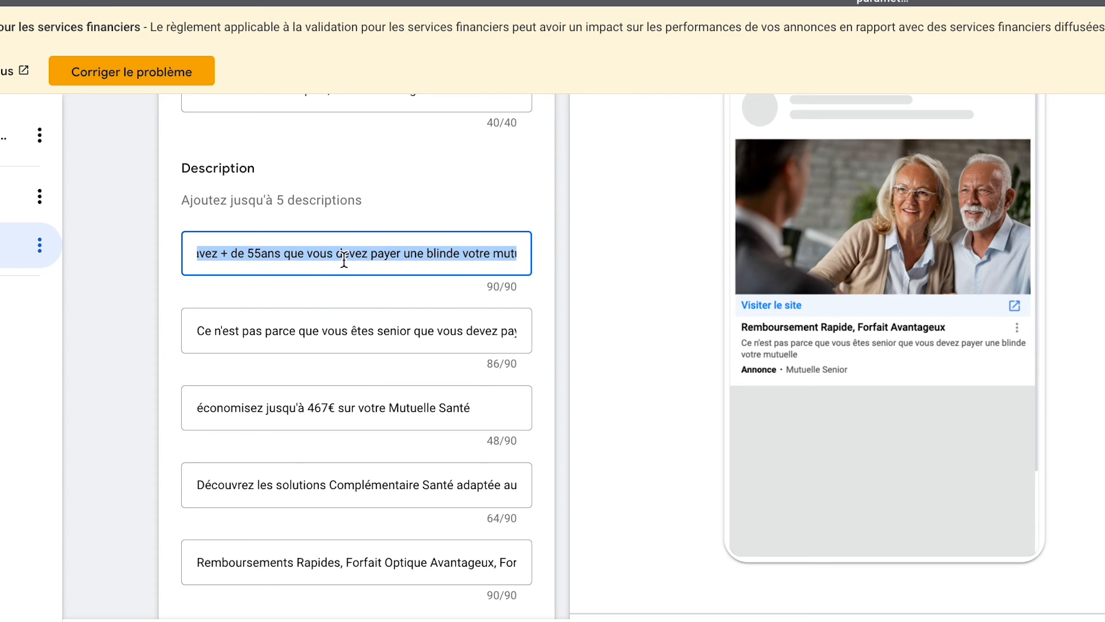
scroll(308, 375, "down", 1)
triple_click(308, 352)
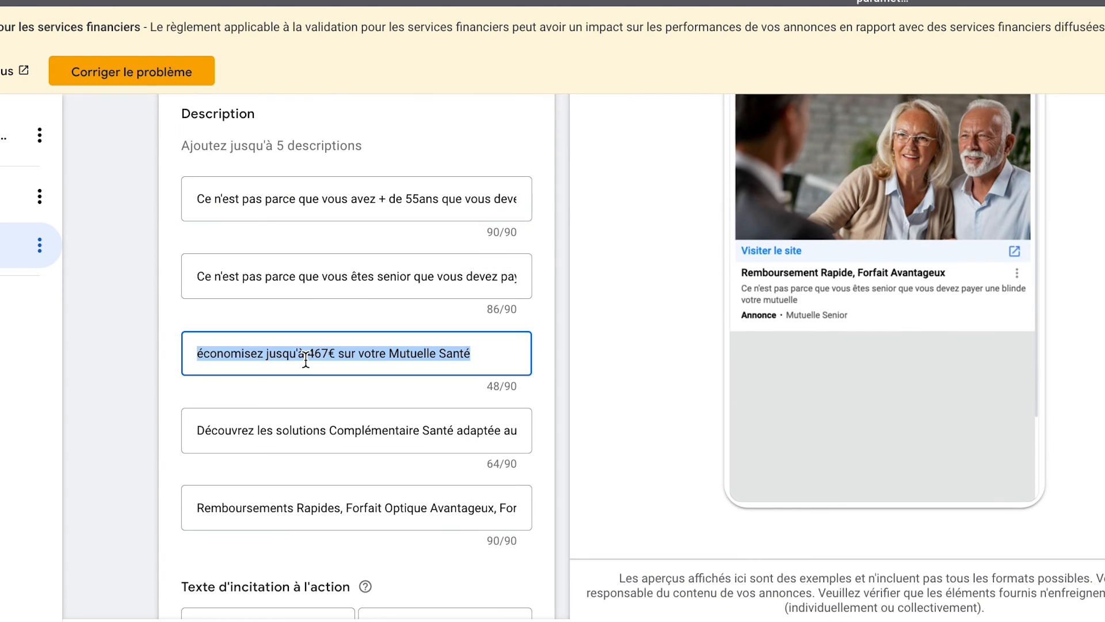
scroll(305, 357, "down", 1)
triple_click(271, 353)
scroll(271, 353, "down", 1)
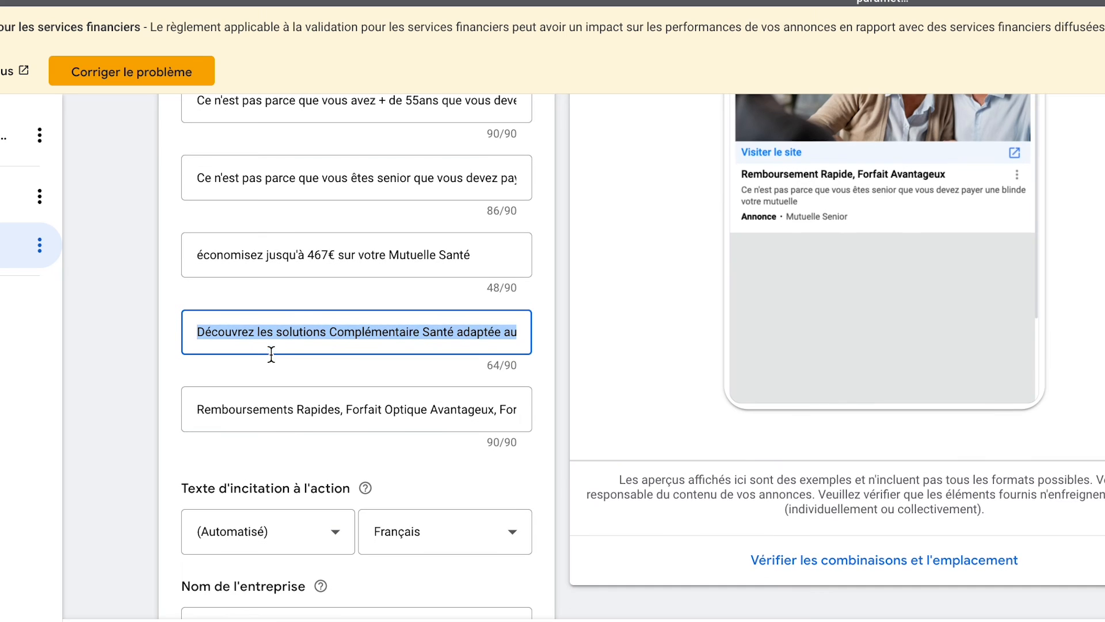
triple_click(291, 413)
scroll(138, 395, "down", 1)
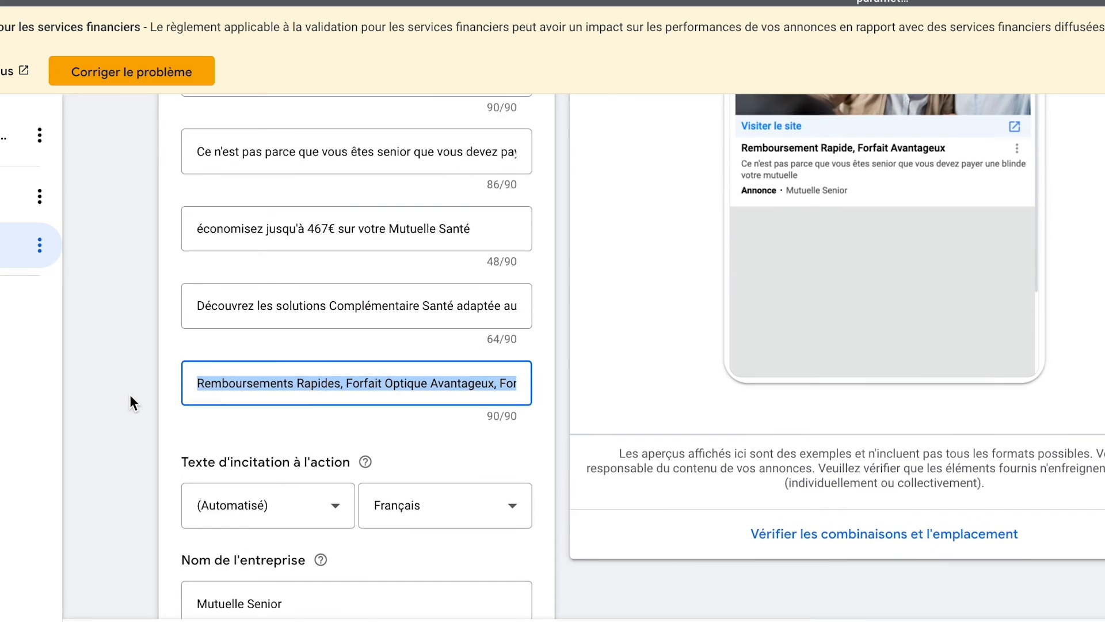
scroll(130, 395, "up", 7)
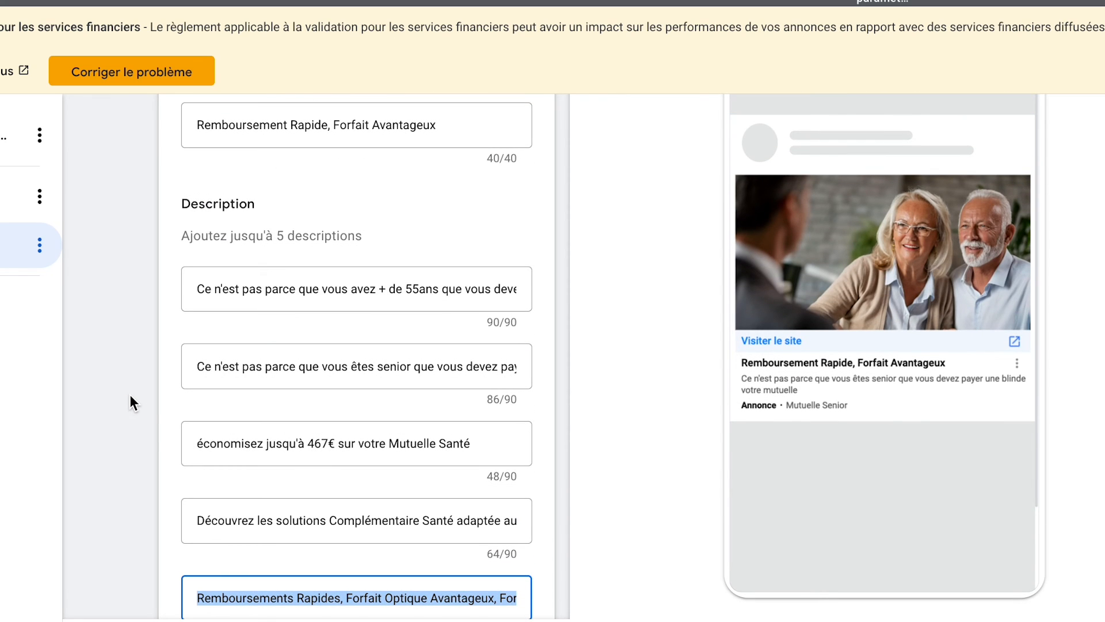
scroll(130, 395, "up", 10)
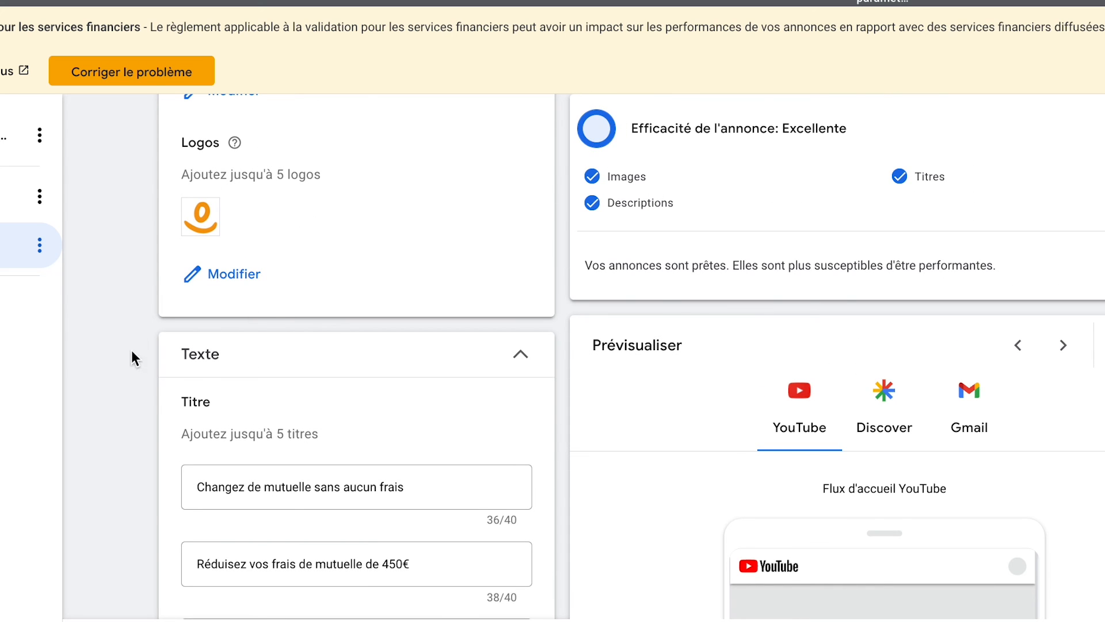
- Check the ad's titles, descriptions and the campaign summary, and publish the Génération de la demande campaign
scroll(148, 374, "down", 6)
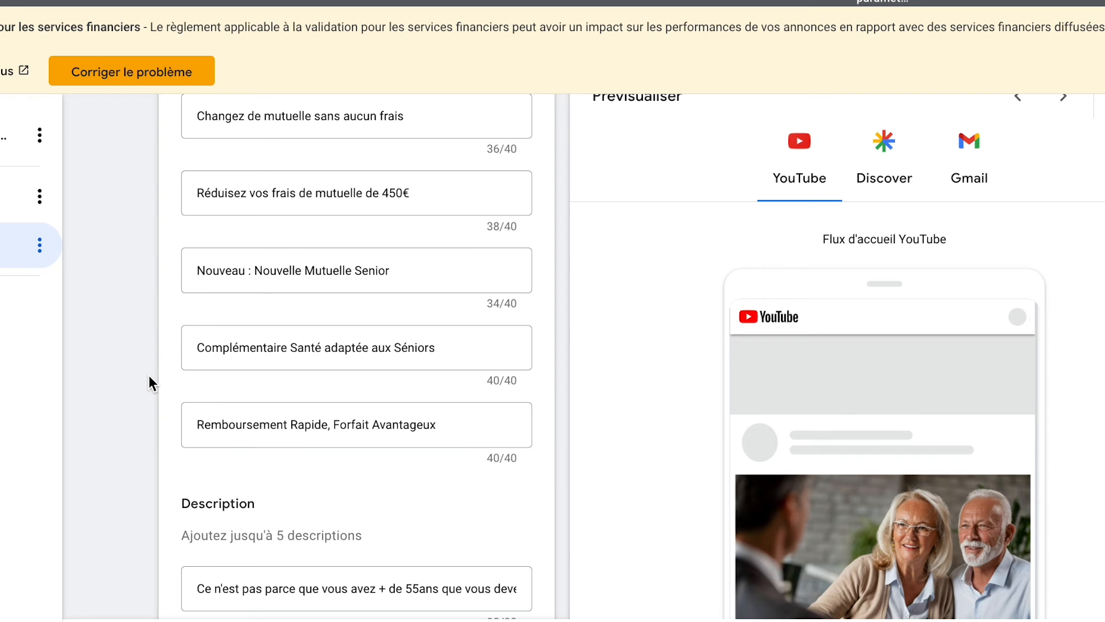
scroll(175, 285, "down", 8)
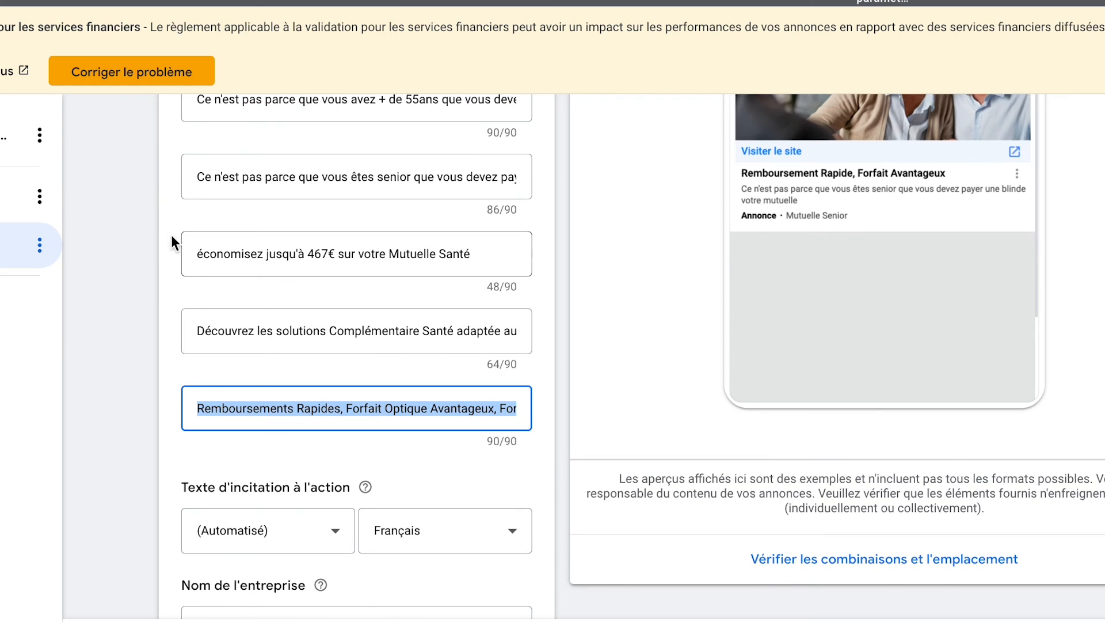
scroll(99, 610, "down", 5)
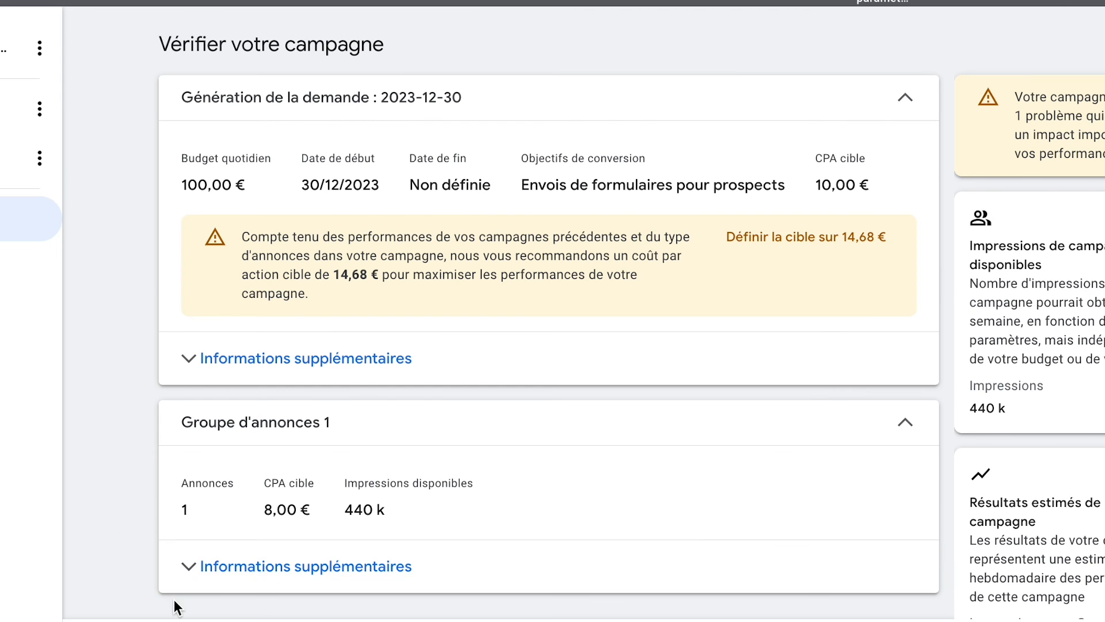
scroll(173, 599, "down", 2)
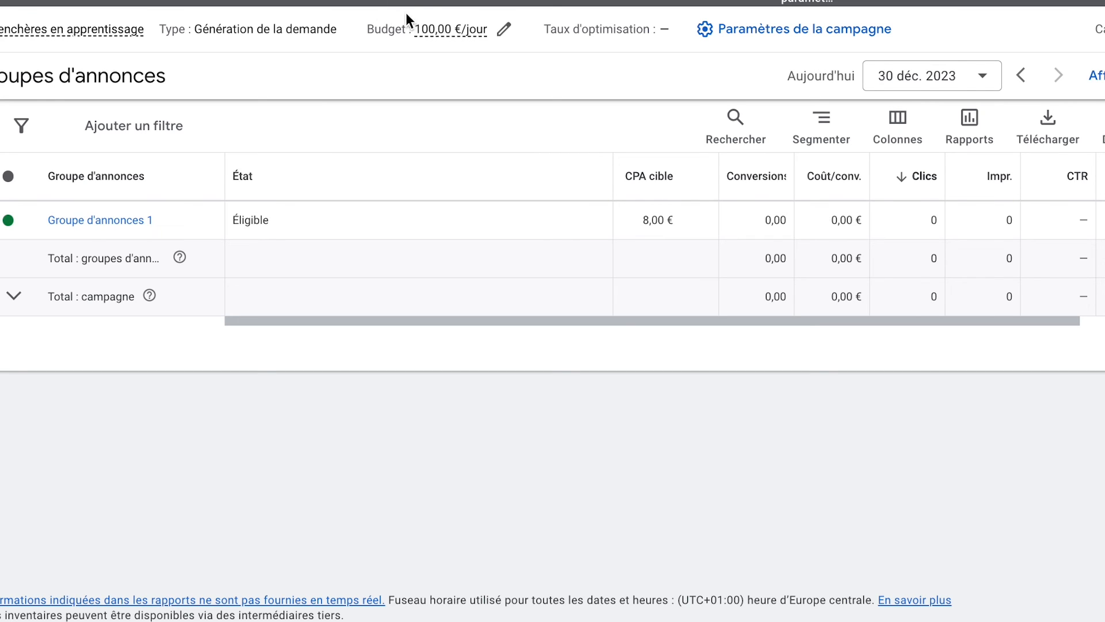
- Open Groupe d'annonces 1 and set its ad to Mettre en veille
left_click(80, 223)
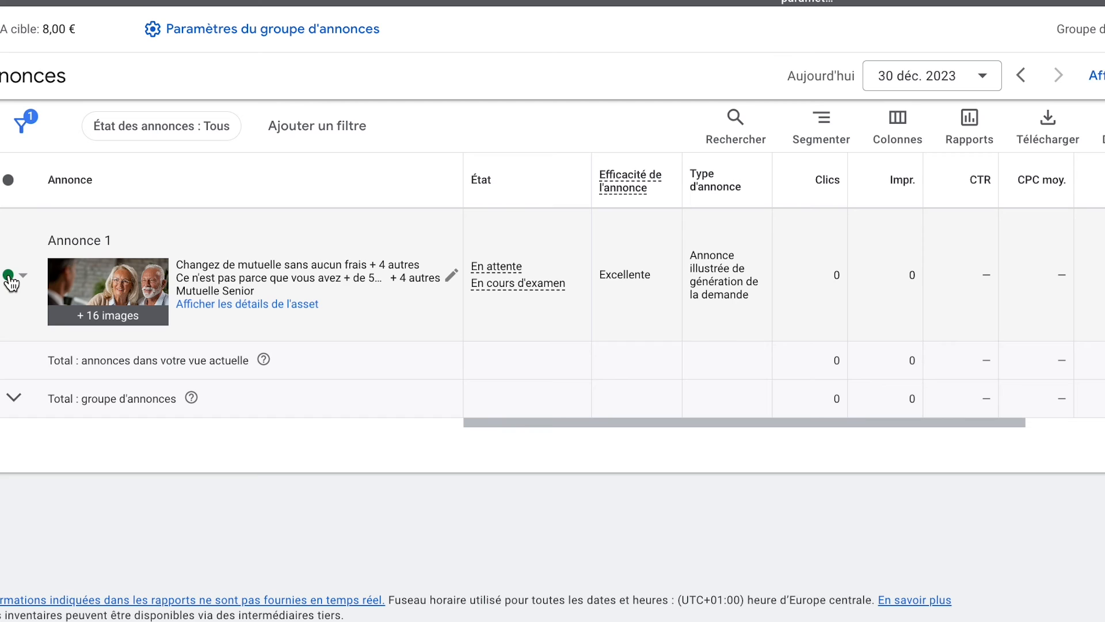
left_click(17, 279)
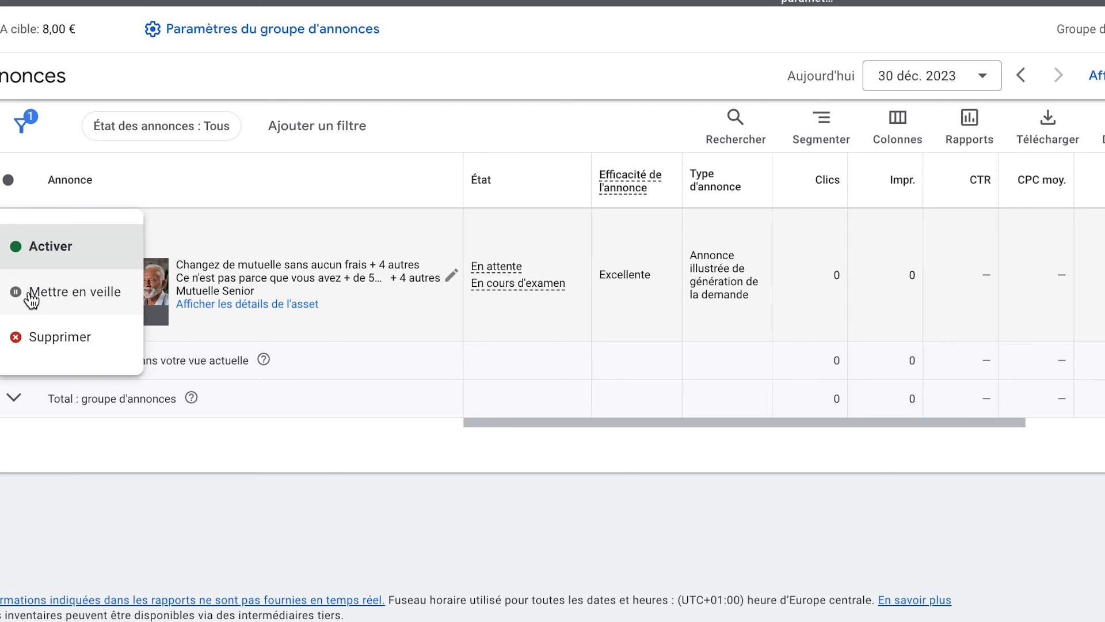
left_click(31, 296)
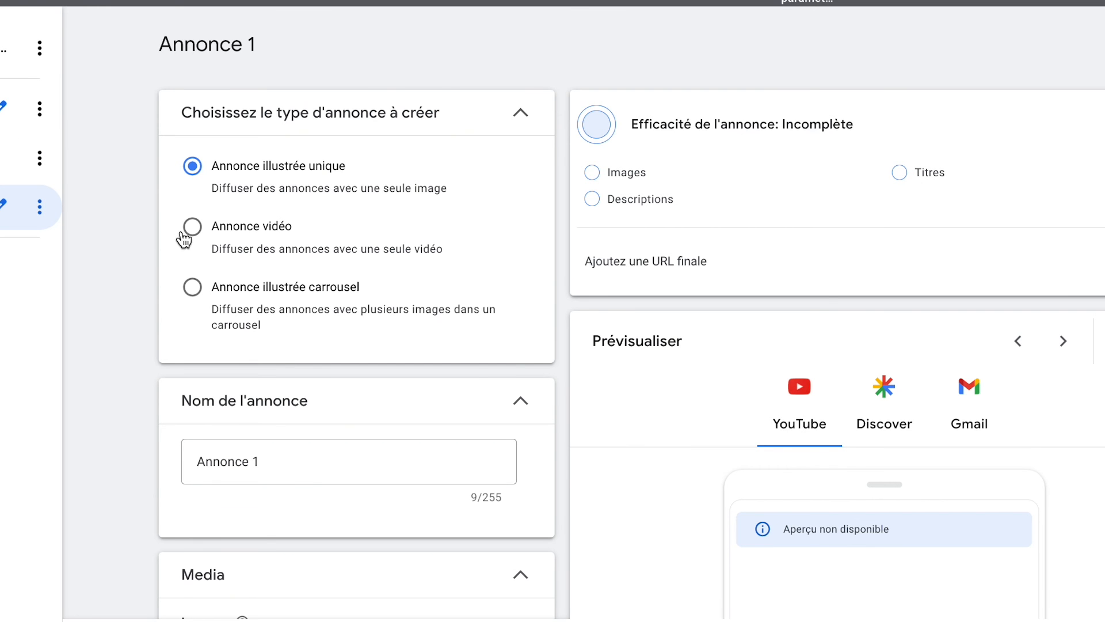
- Create a second ad alongside the existing image ad and set its type to Annonce vidéo
left_click(188, 230)
scroll(152, 245, "down", 10)
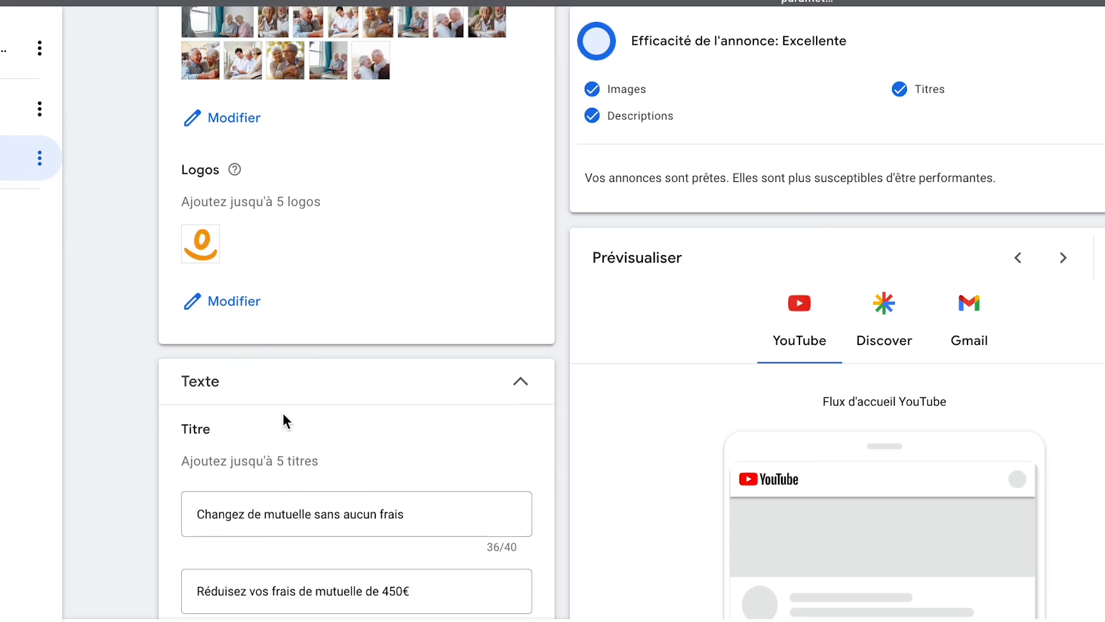
scroll(283, 419, "up", 5)
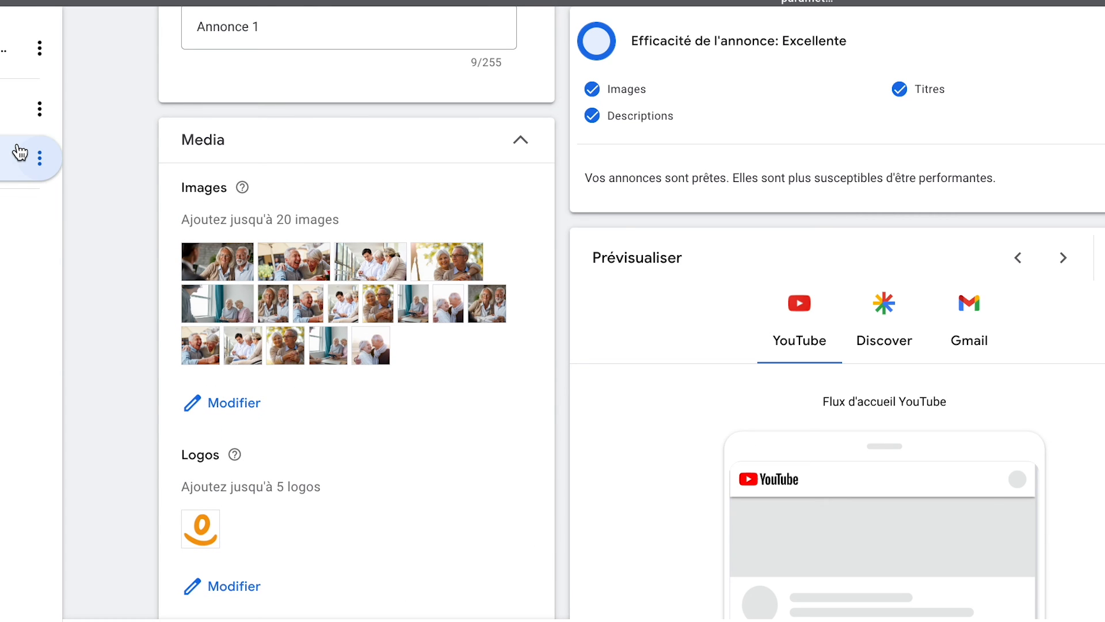
left_click(39, 165)
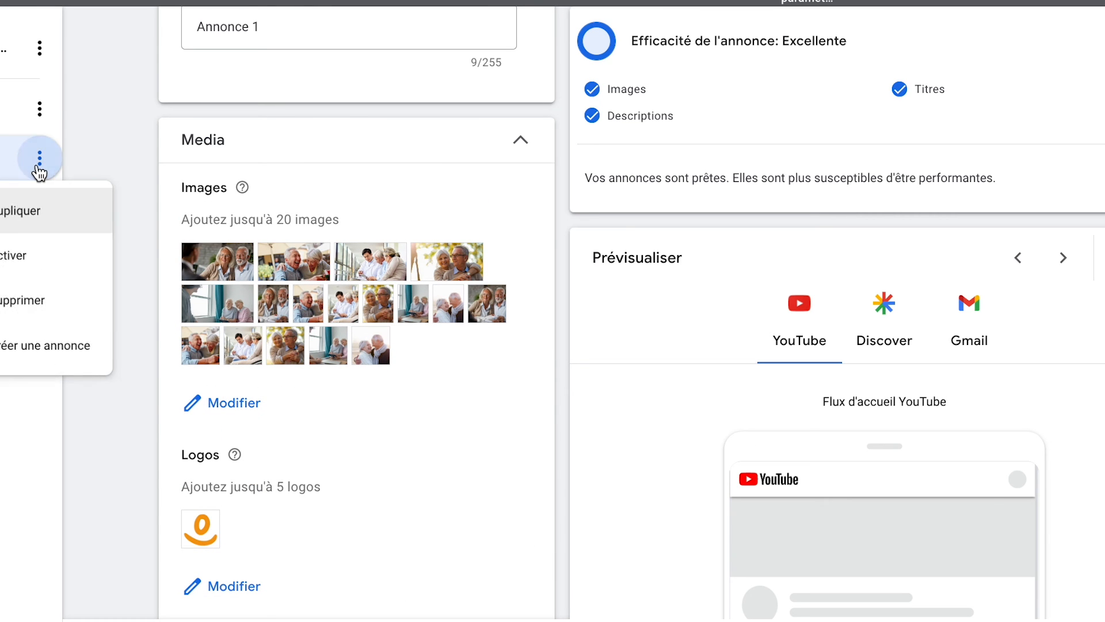
left_click(17, 211)
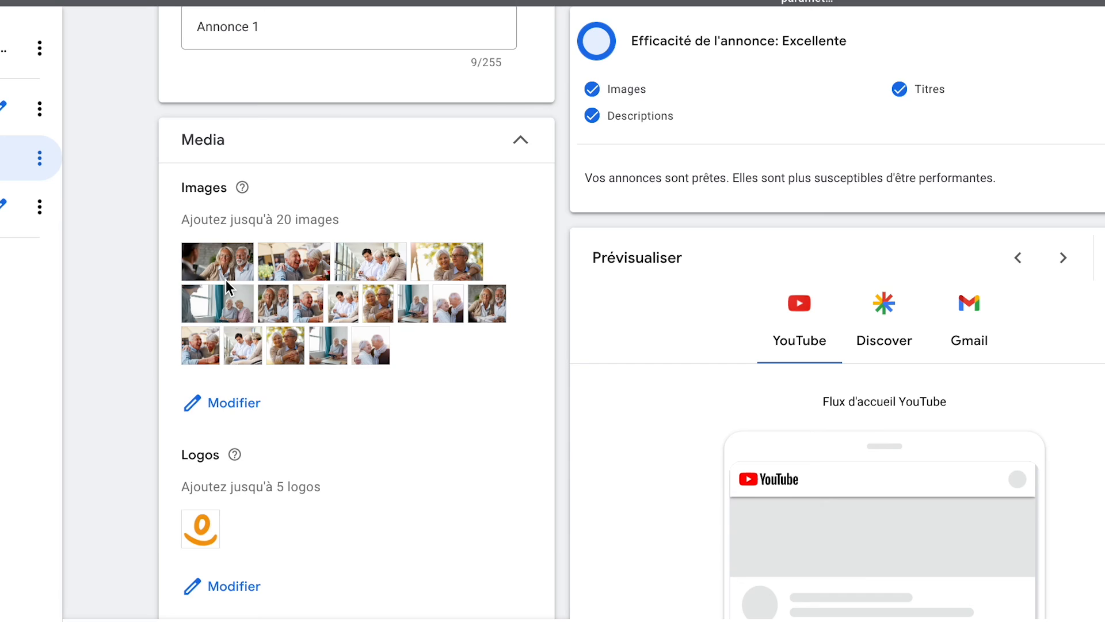
scroll(173, 374, "down", 1)
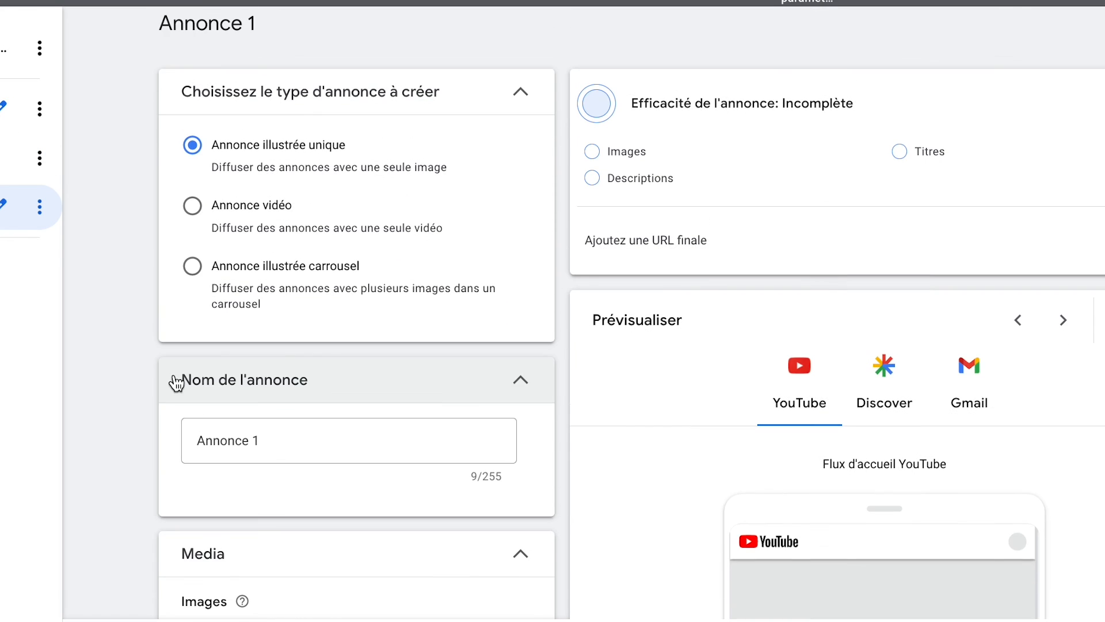
left_click(197, 214)
- Examine the fields required for the video ad, from videos and logo to titles, long titles and descriptions
scroll(180, 235, "down", 5)
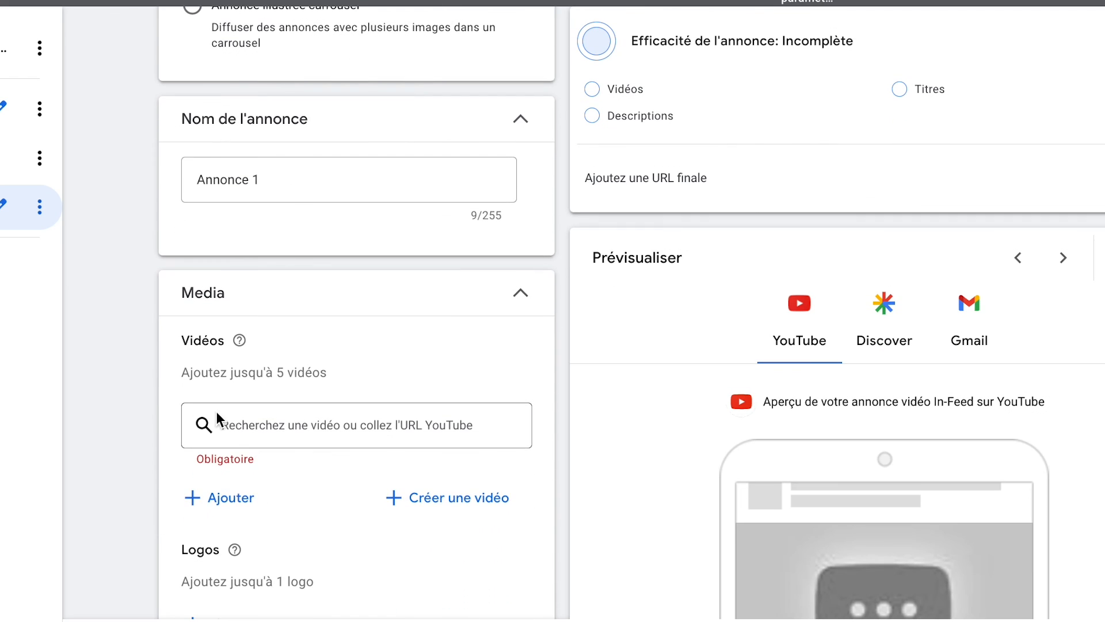
scroll(239, 447, "down", 8)
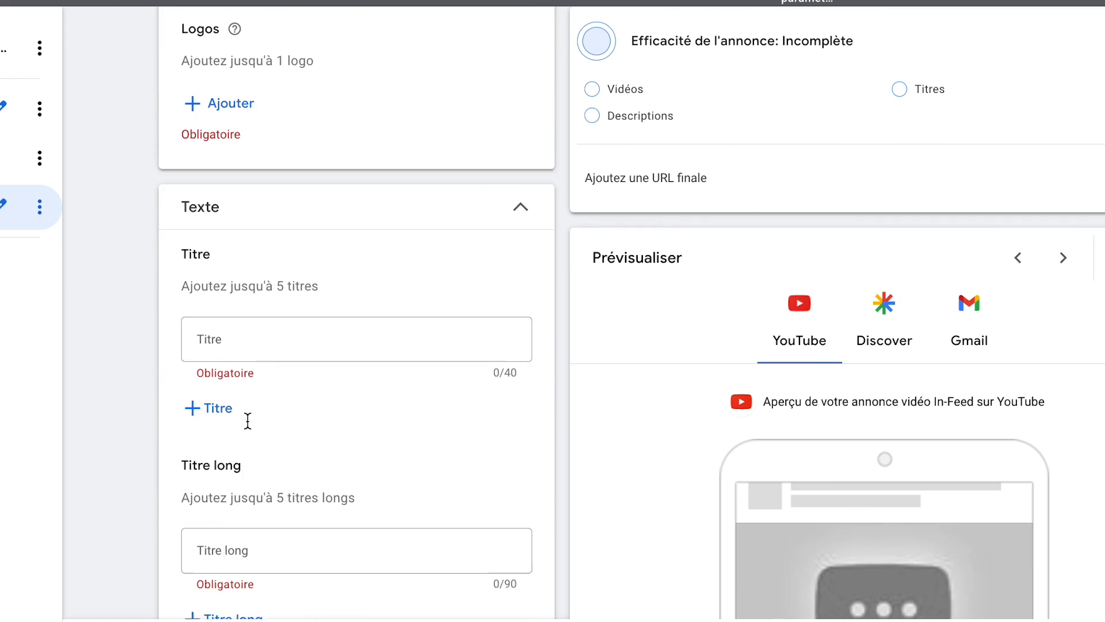
scroll(403, 294, "down", 2)
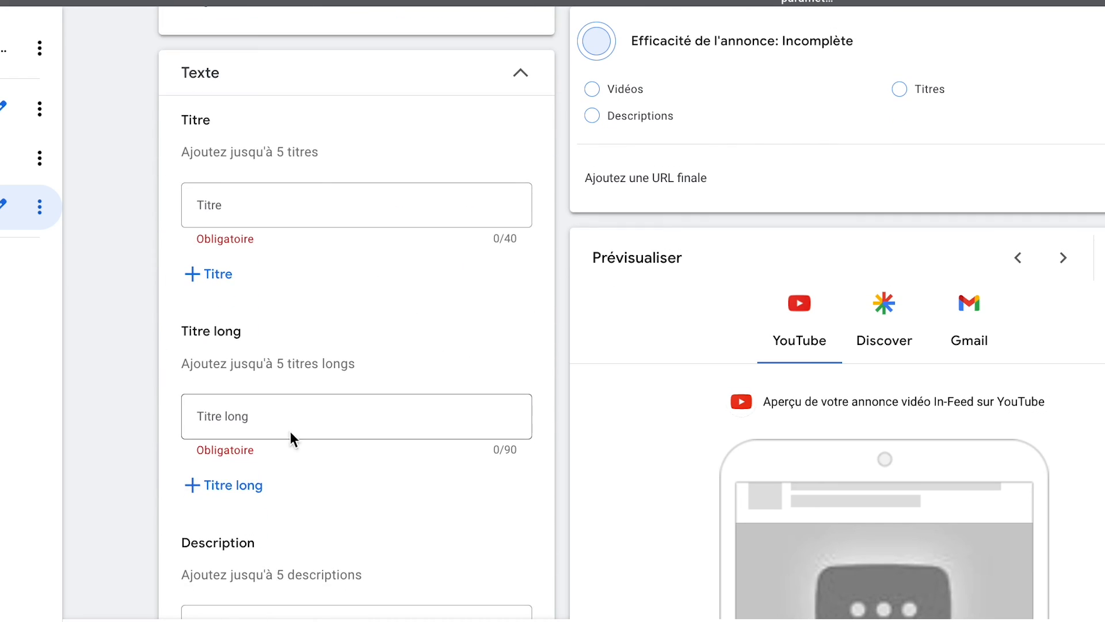
scroll(294, 403, "down", 2)
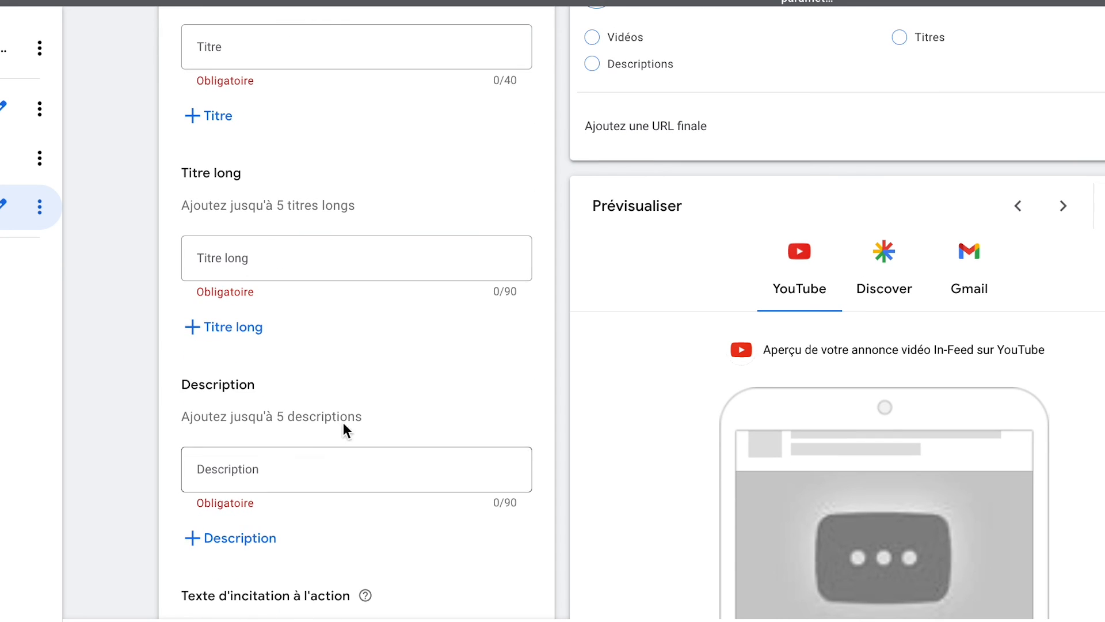
scroll(410, 450, "up", 12)
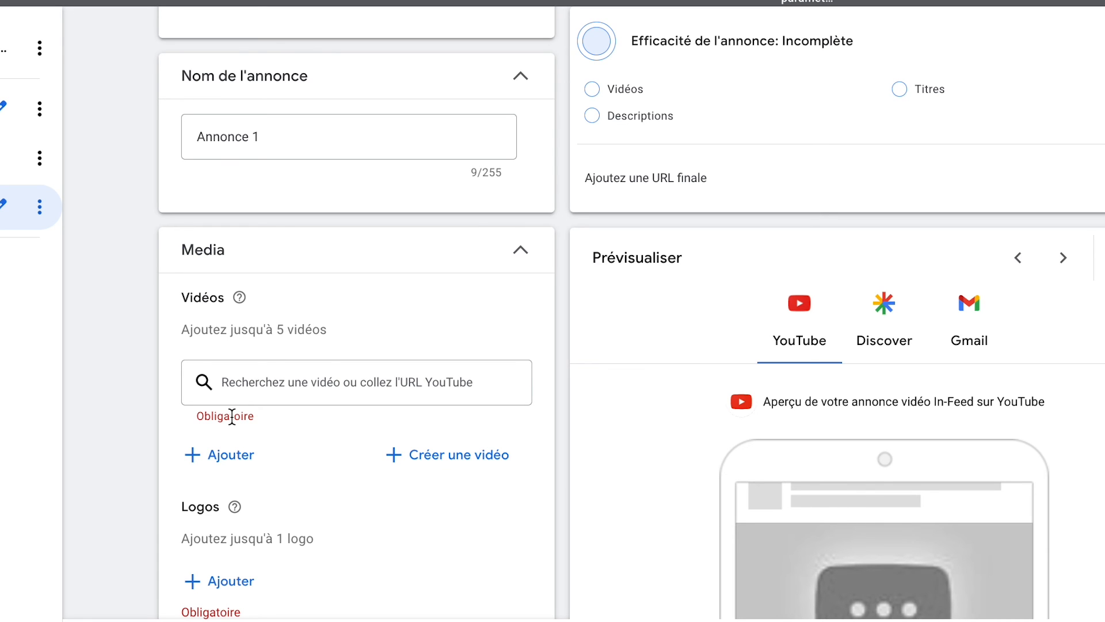
scroll(146, 363, "down", 1)
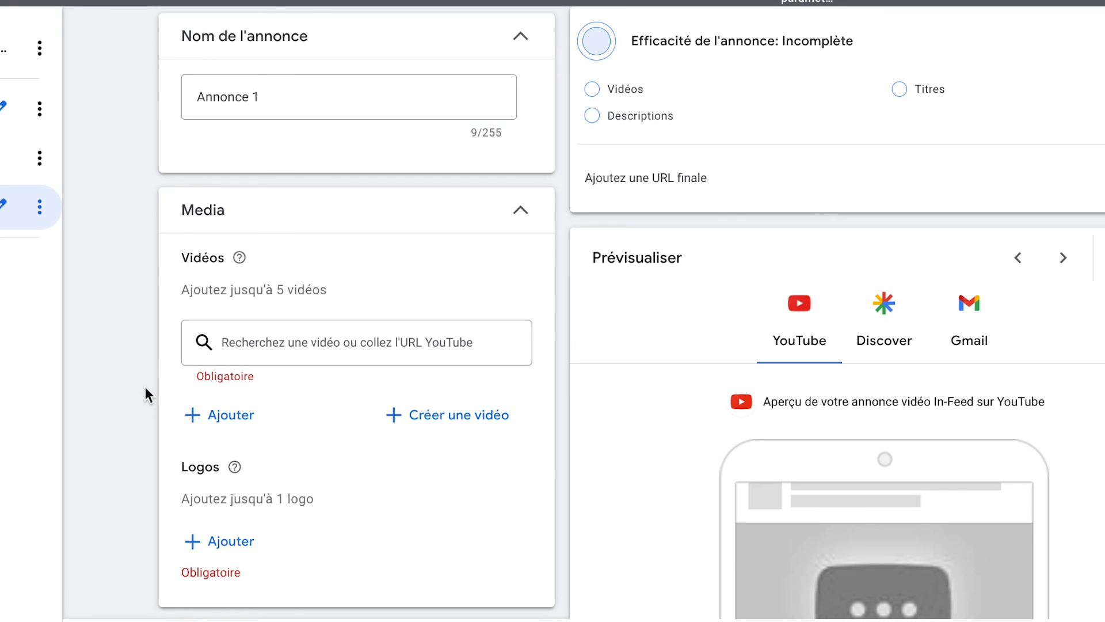
- Start creating a video for the ad and use the "Texte répété" template
left_click(429, 416)
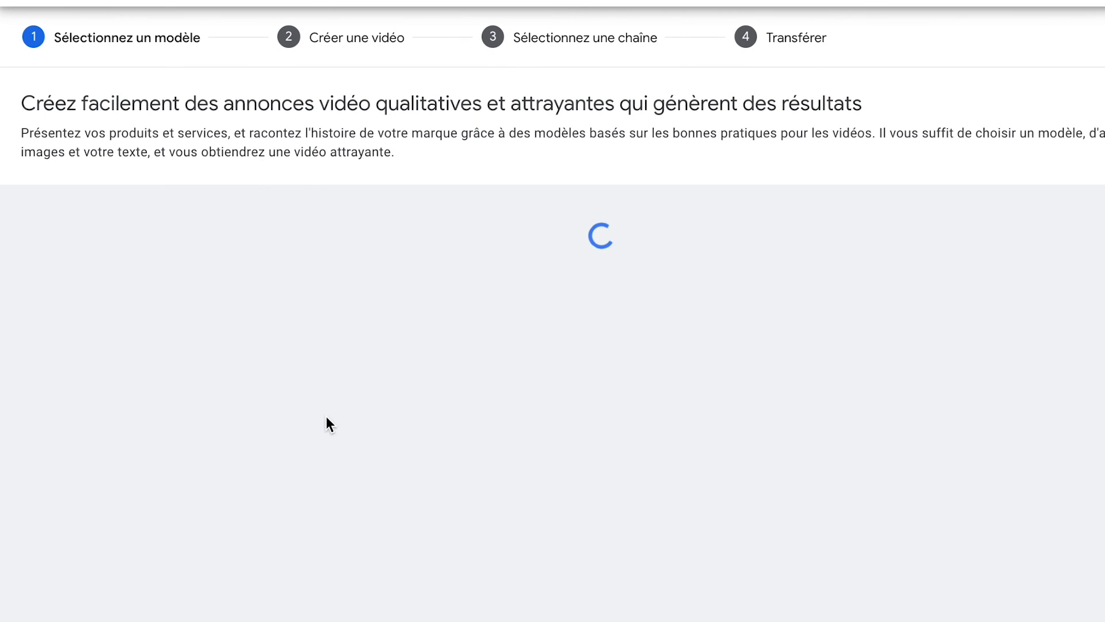
scroll(528, 271, "down", 2)
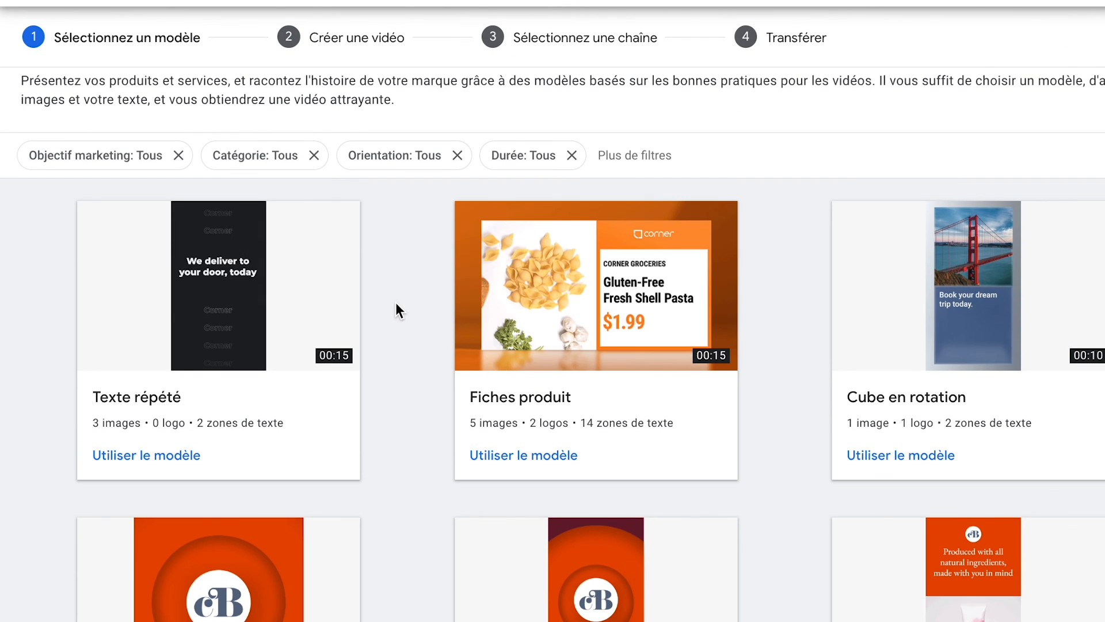
scroll(396, 310, "down", 3)
scroll(460, 253, "up", 3)
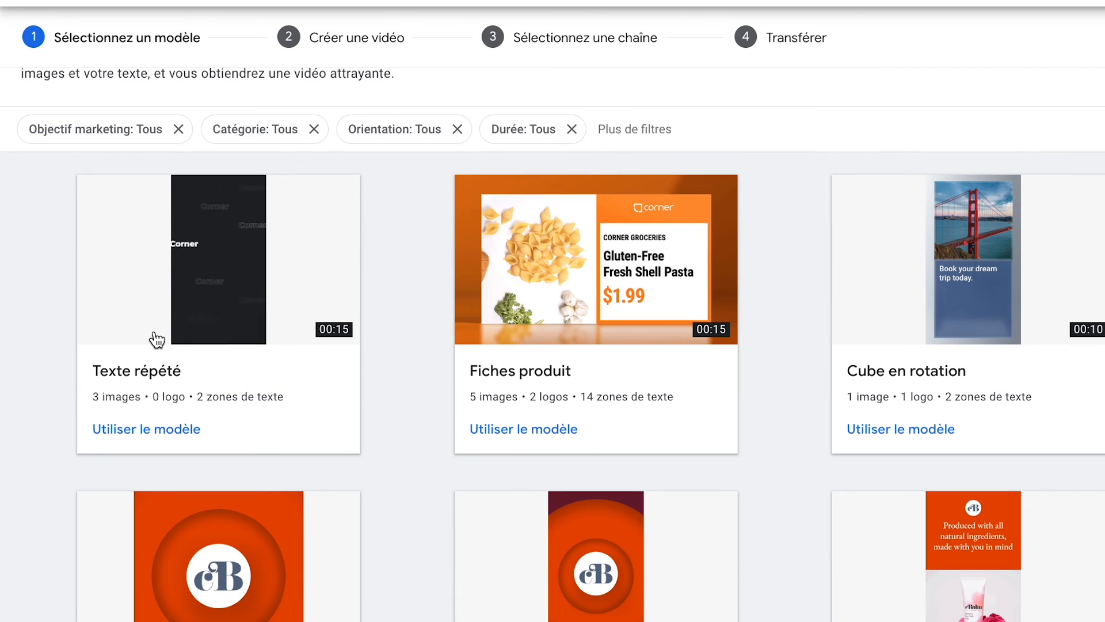
scroll(114, 332, "down", 1)
left_click(114, 271)
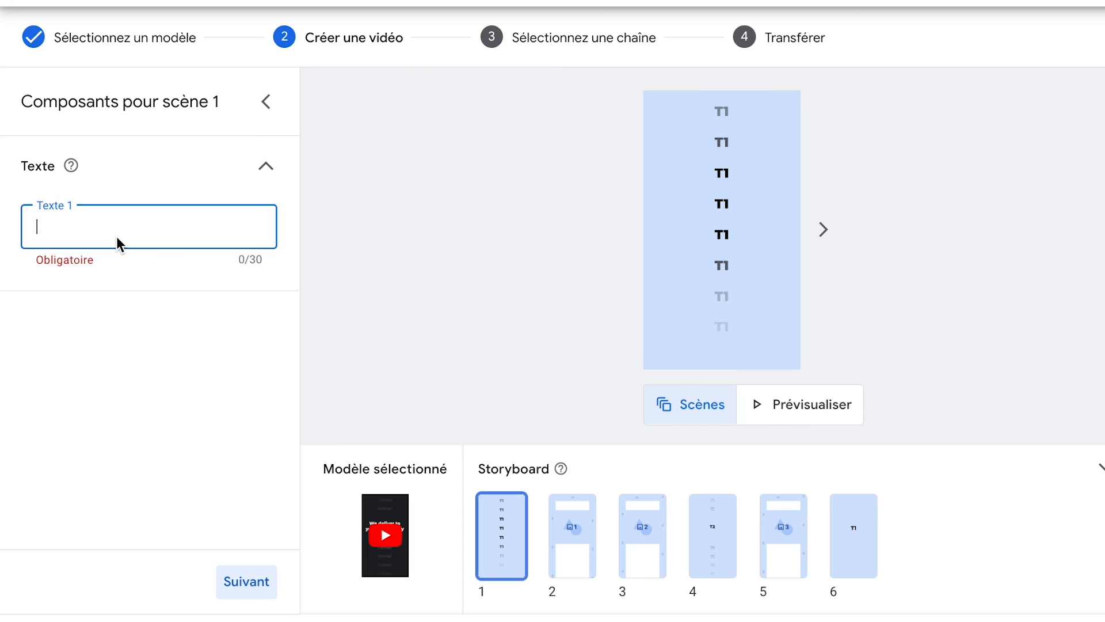
- Set scene 1's text to "Nouvelle Mutuelle Senior" and continue to scene 2
type("Nouvelle Mutuelle Senior")
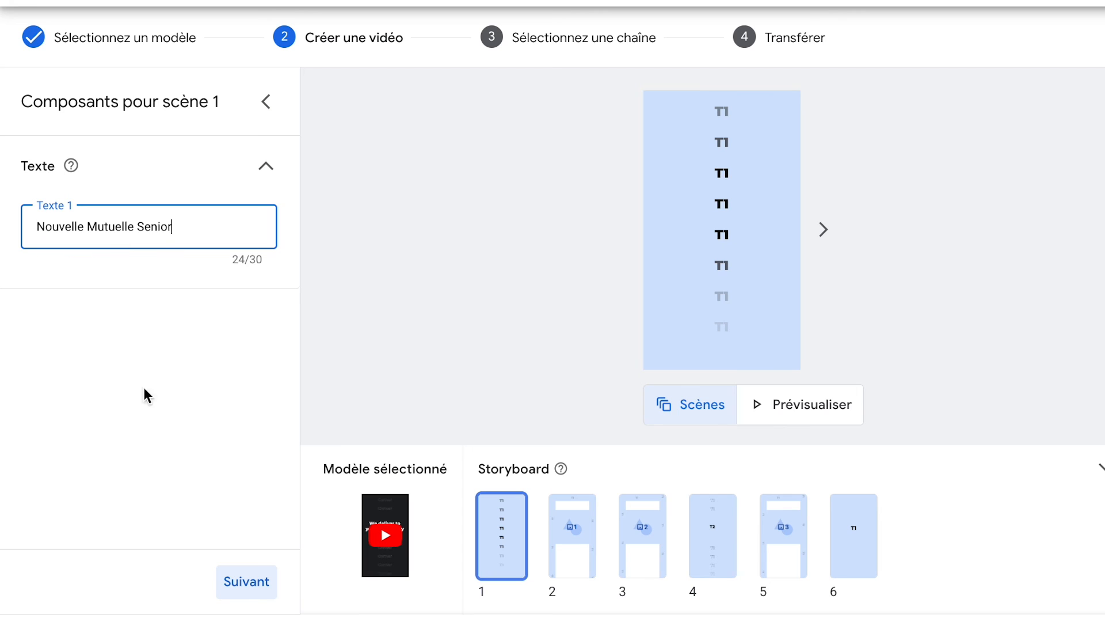
left_click(151, 385)
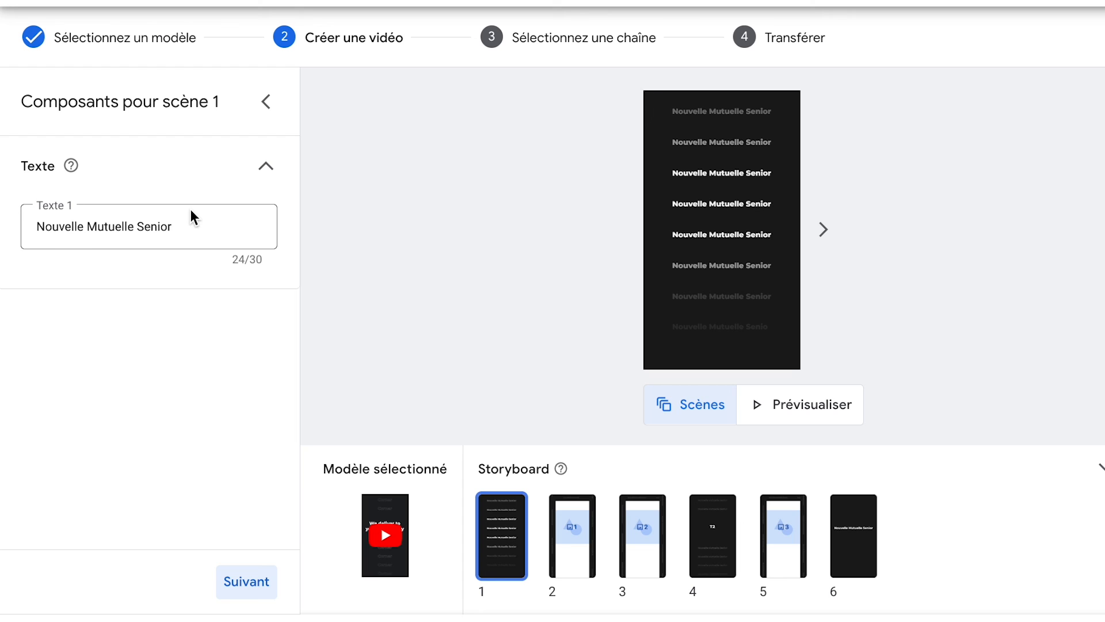
left_click(228, 582)
- Add senior-themed photos to scenes 2, 3 and 5, and set scene 4's text to "Jusqu'à 450euros d'économies"
left_click(252, 237)
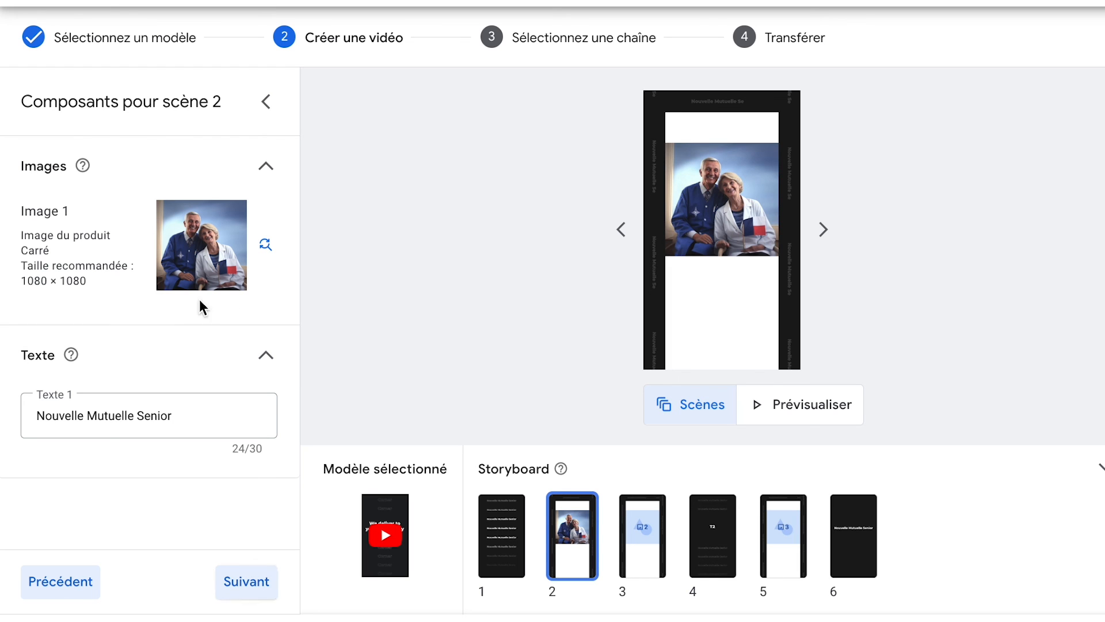
left_click(259, 587)
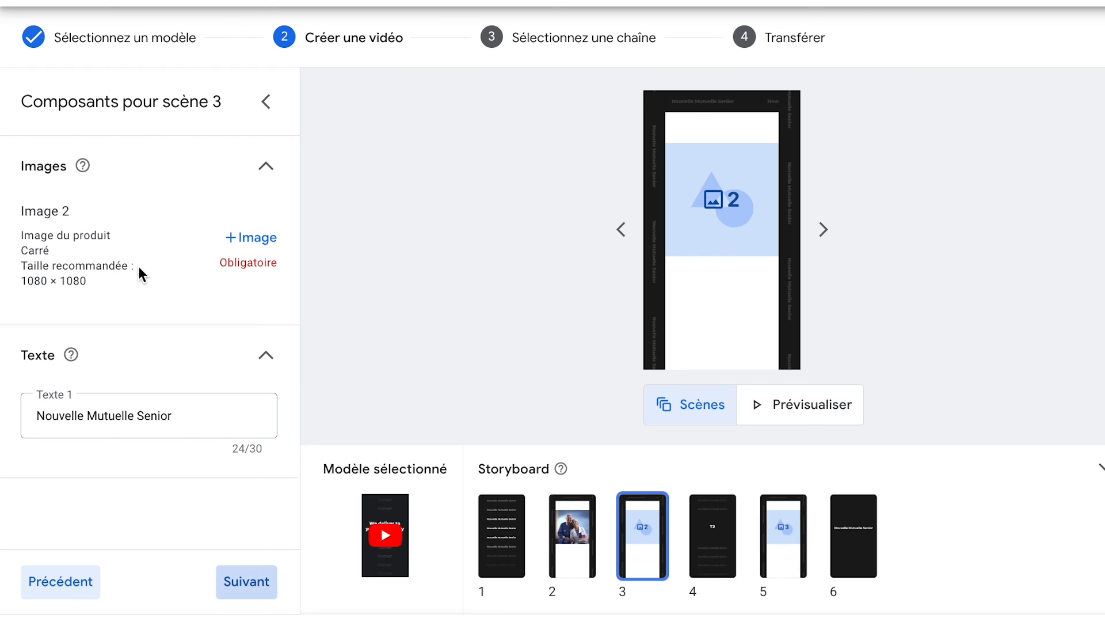
left_click(238, 237)
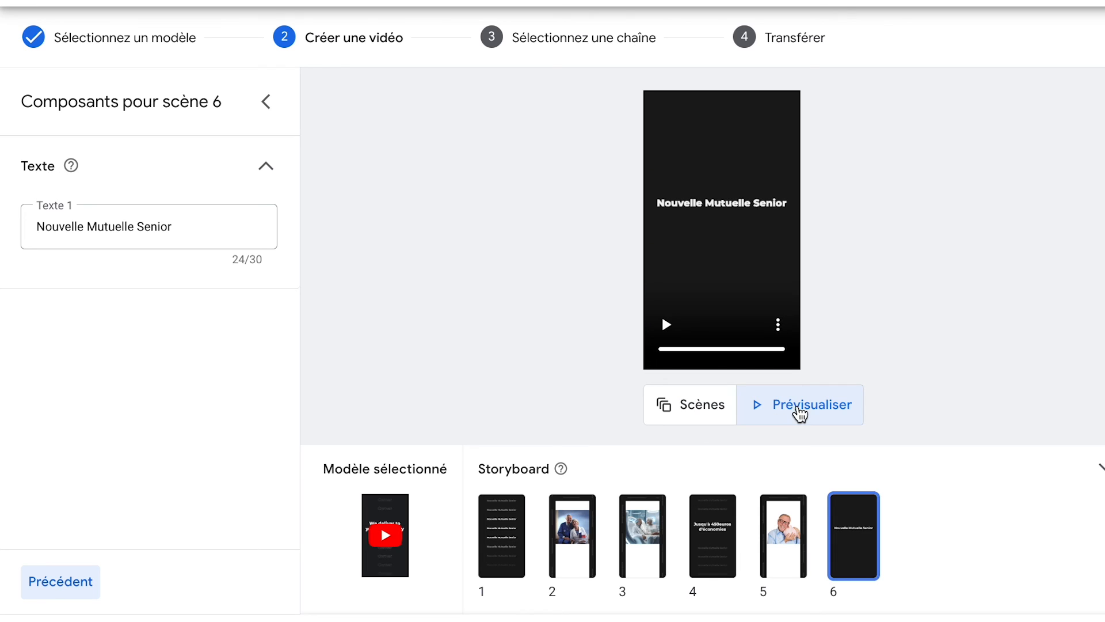
- Preview the assembled video and look through its colour, font, music and voice-over settings
left_click(793, 410)
left_click(1104, 166)
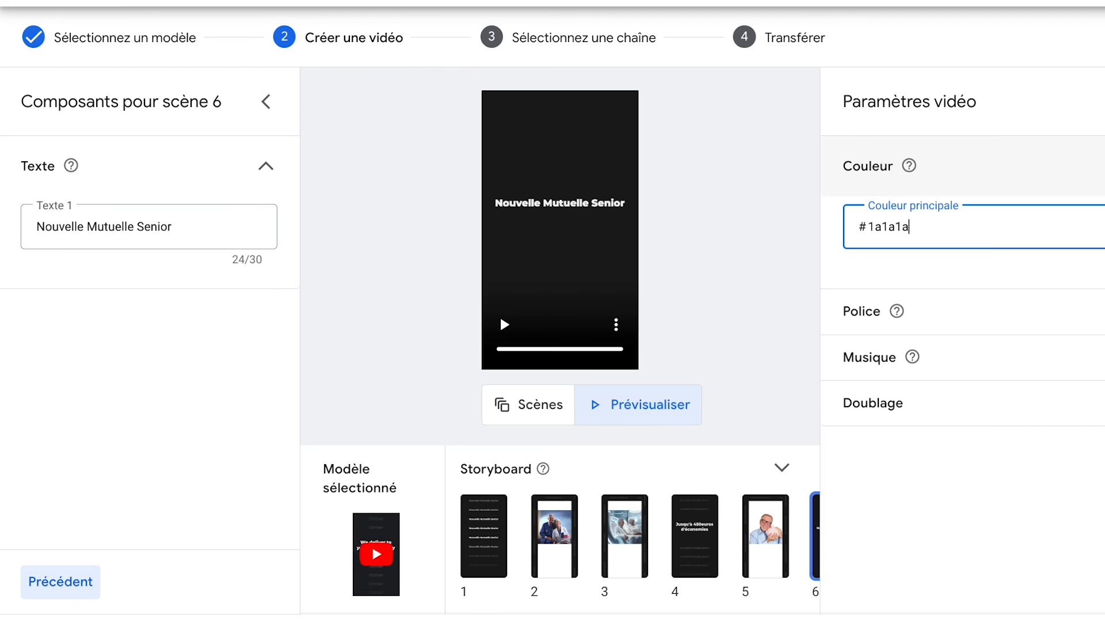
left_click(1102, 166)
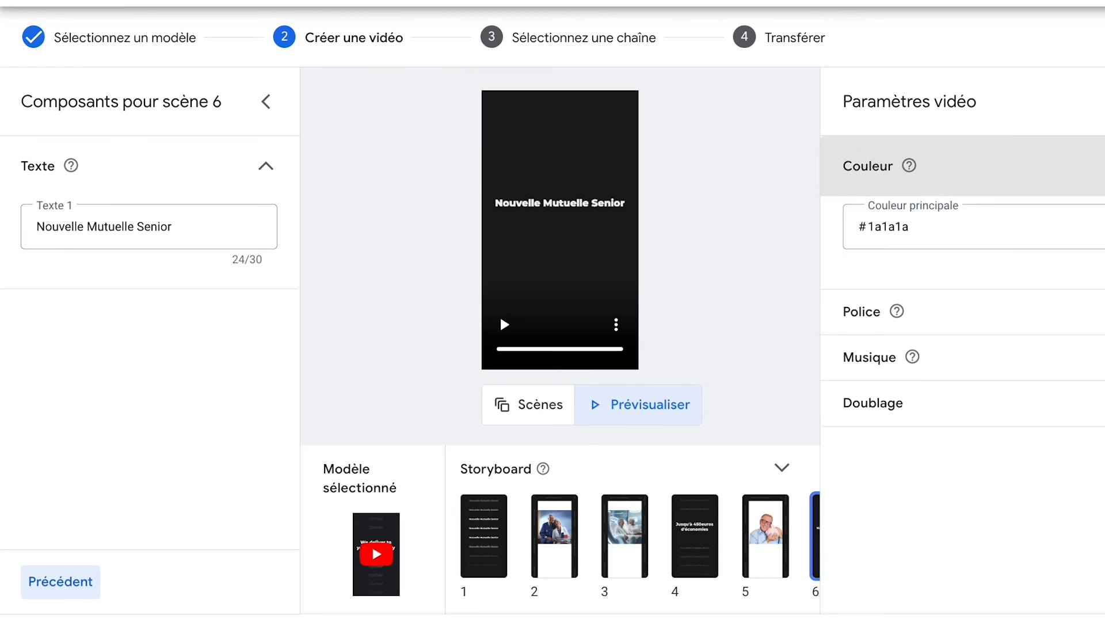
left_click(1102, 204)
left_click(1103, 212)
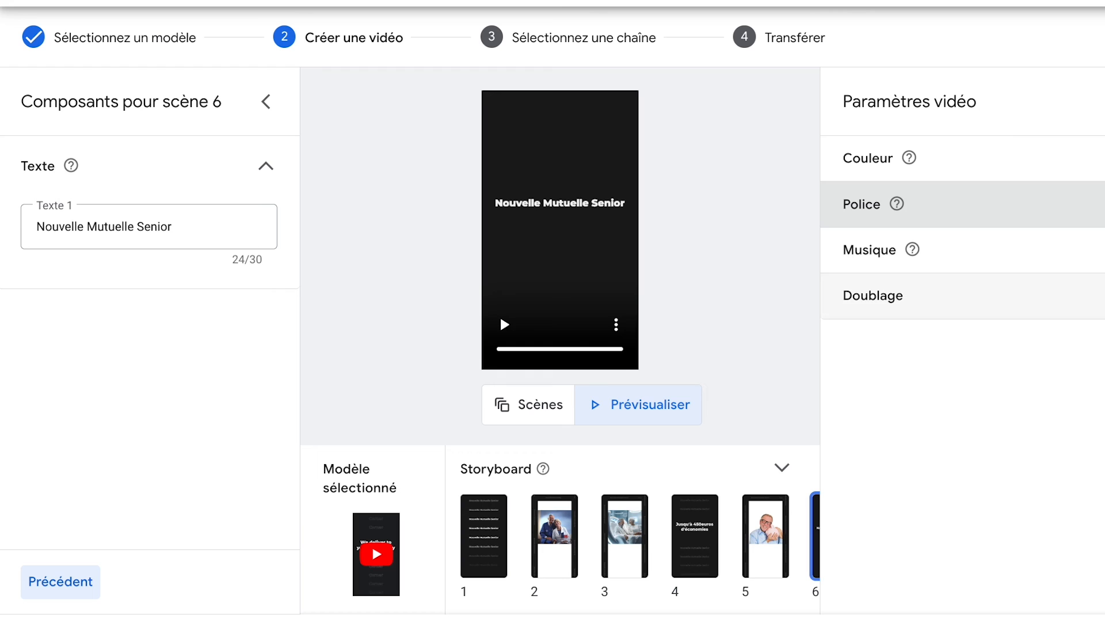
left_click(1103, 250)
left_click(1102, 257)
left_click(1102, 295)
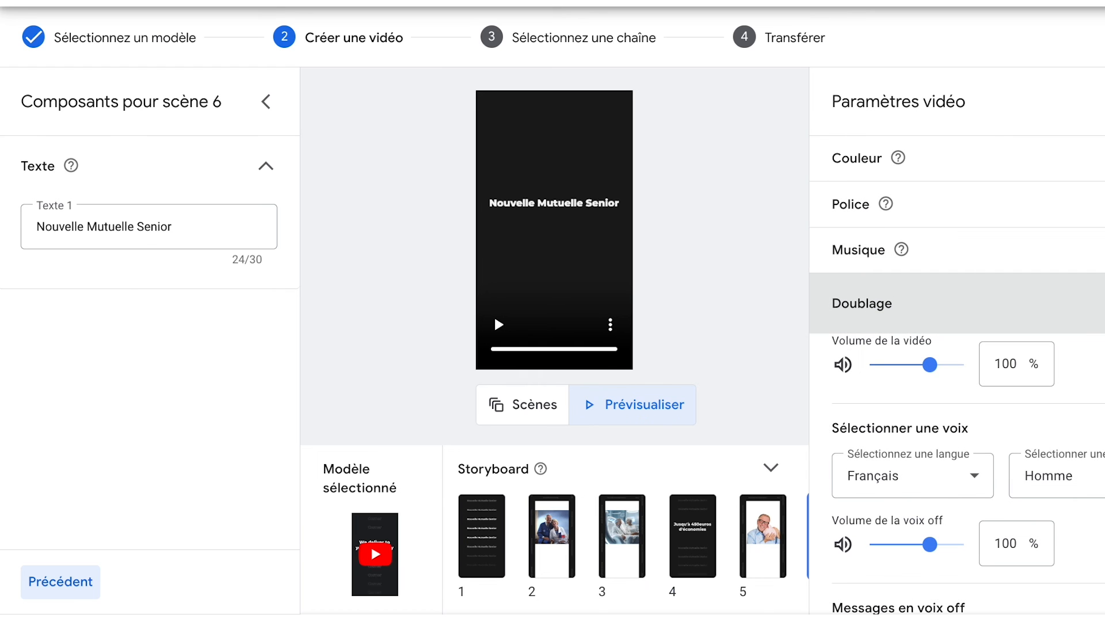
left_click(1102, 302)
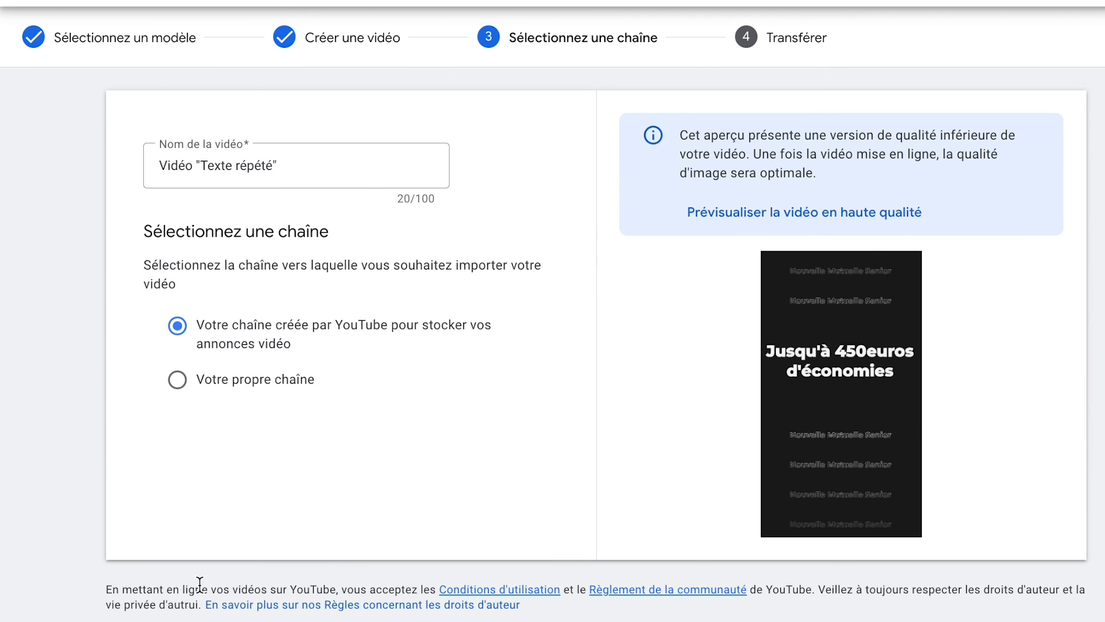
- Name the video "Video 1 - senior" and upload it to the channel YouTube created for storing video ads
triple_click(193, 167)
type("Video 1 - senior")
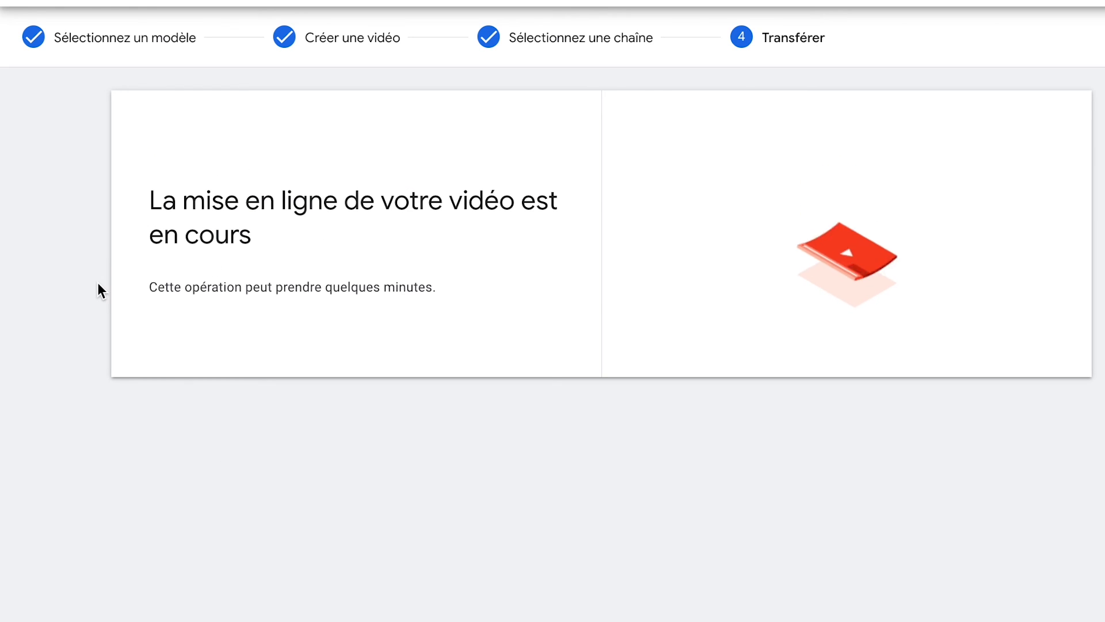